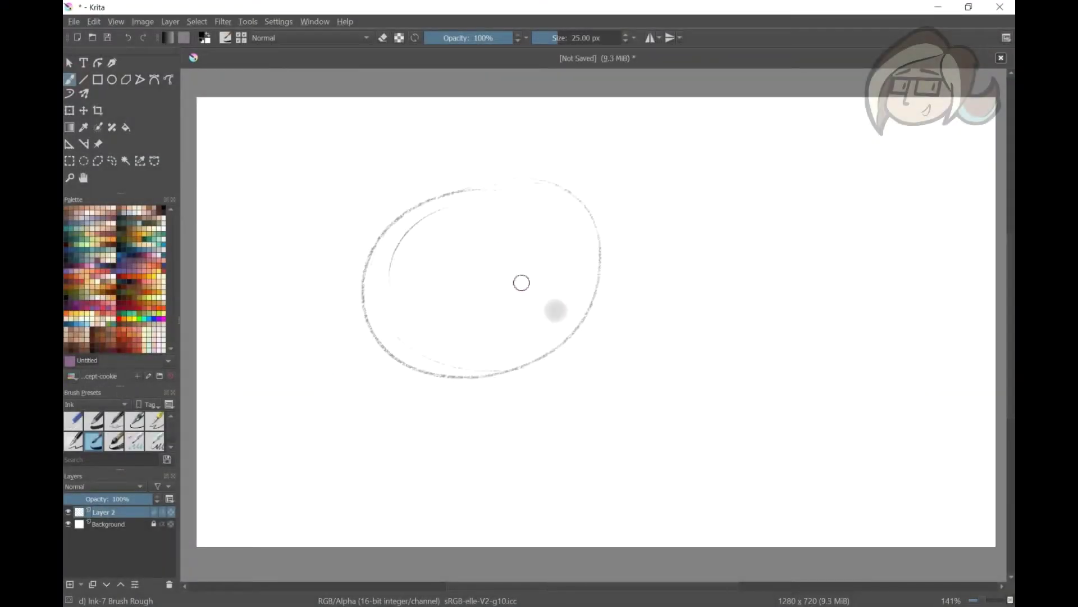
# Sketch rough head strokes and horizontal and vertical face guide lines with the ink brush
pyautogui.moveTo(377, 247); pyautogui.dragTo(354, 360)
pyautogui.moveTo(374, 373); pyautogui.dragTo(533, 382)
pyautogui.hotkey('ctrl', 'z')
pyautogui.moveTo(556, 293); pyautogui.dragTo(393, 308)
pyautogui.moveTo(493, 184); pyautogui.dragTo(435, 387)
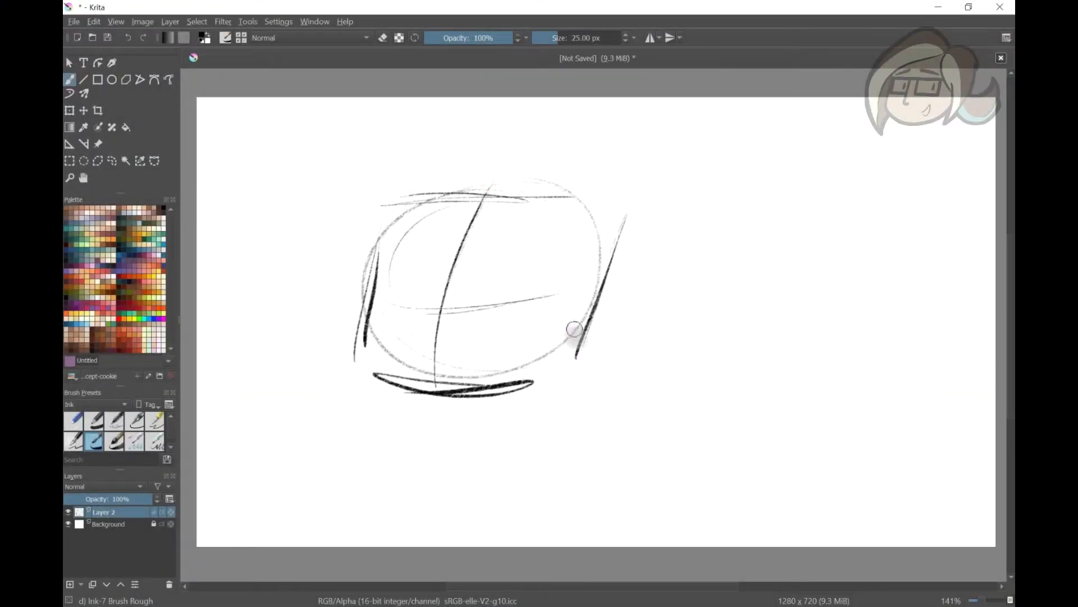
pyautogui.hotkey('ctrl', 'z')
# Sketch the hair outline arc, thick bangs across the top, and long strands on both sides
pyautogui.moveTo(542, 174); pyautogui.dragTo(340, 373)
pyautogui.moveTo(553, 185)
pyautogui.mouseDown()
pyautogui.moveTo(440, 221)
pyautogui.moveTo(362, 227)
pyautogui.mouseUp()
pyautogui.moveTo(393, 233); pyautogui.dragTo(362, 413)
pyautogui.hotkey('ctrl', 'z')
pyautogui.moveTo(527, 200); pyautogui.dragTo(548, 295)
pyautogui.moveTo(553, 254); pyautogui.dragTo(532, 400)
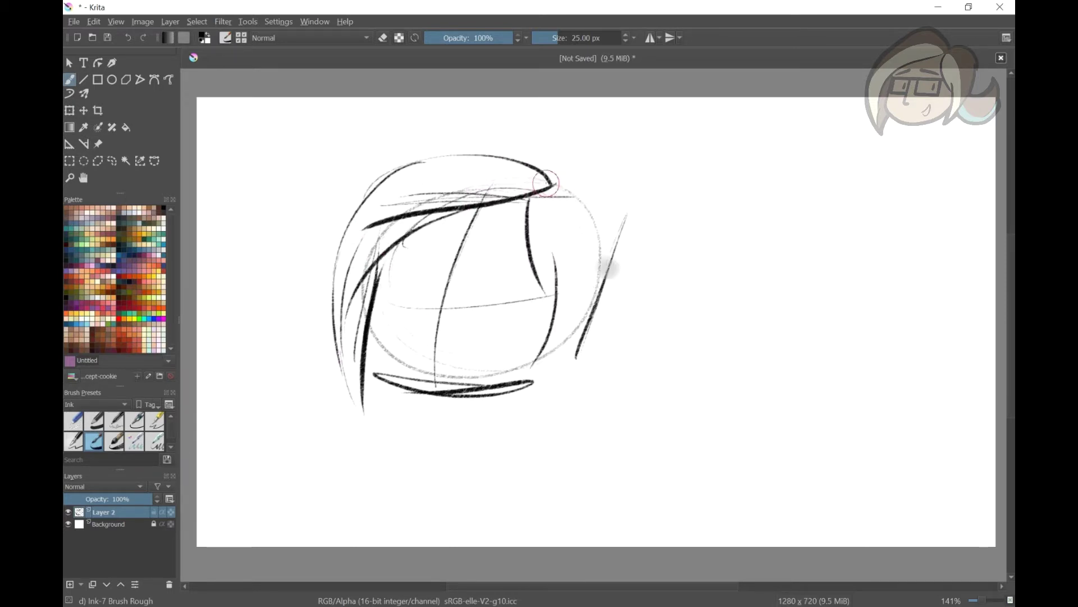
pyautogui.moveTo(553, 182); pyautogui.dragTo(609, 264)
pyautogui.moveTo(593, 272); pyautogui.dragTo(555, 378)
pyautogui.moveTo(624, 318); pyautogui.dragTo(579, 393)
pyautogui.hotkey('ctrl', 'z')
# Draw the ponytail curl and strands right of the head, then rotate and move it onto the hair
pyautogui.moveTo(627, 283); pyautogui.dragTo(696, 300)
pyautogui.moveTo(696, 323); pyautogui.dragTo(661, 375)
pyautogui.moveTo(702, 317); pyautogui.dragTo(659, 408)
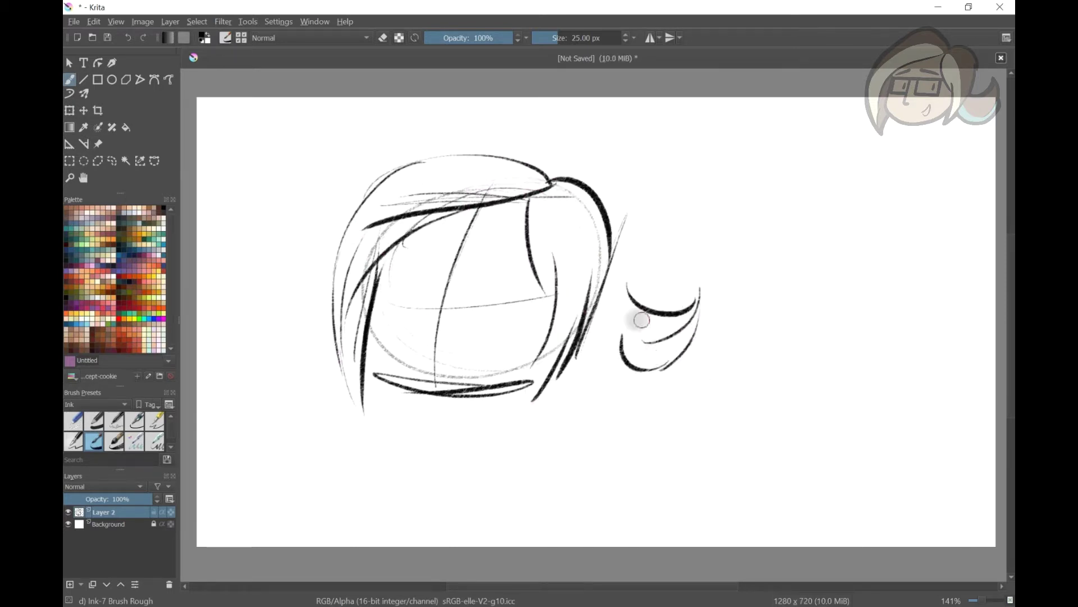
pyautogui.hotkey('ctrl', 't')
pyautogui.moveTo(662, 325); pyautogui.dragTo(618, 315)
pyautogui.press('Return')
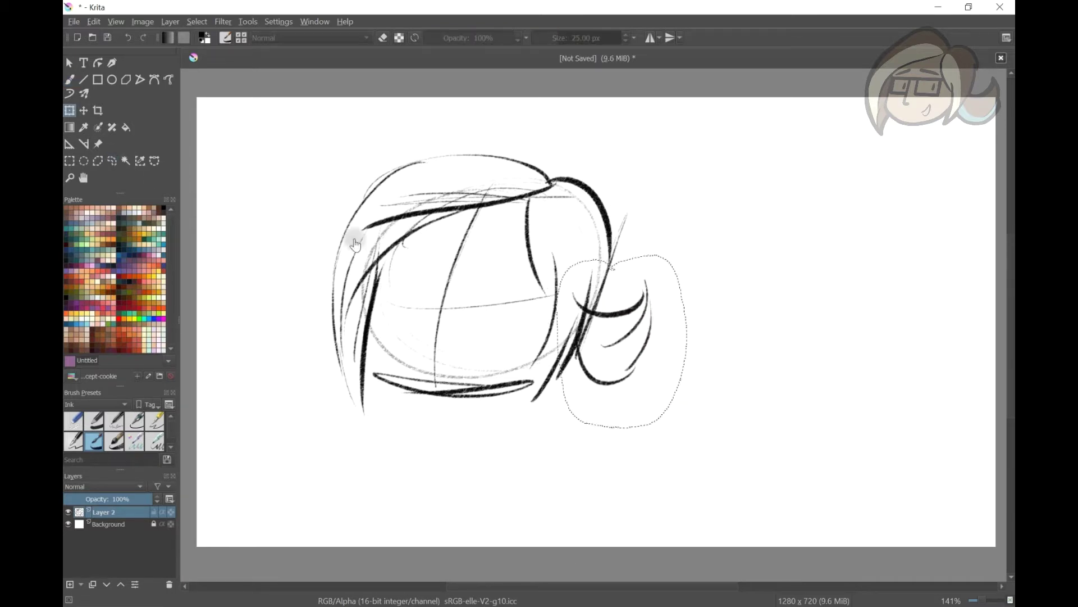
# Try small face strokes and undo the stray diagonal line, dabs and horizontal stroke
pyautogui.hotkey('ctrl', 'z')
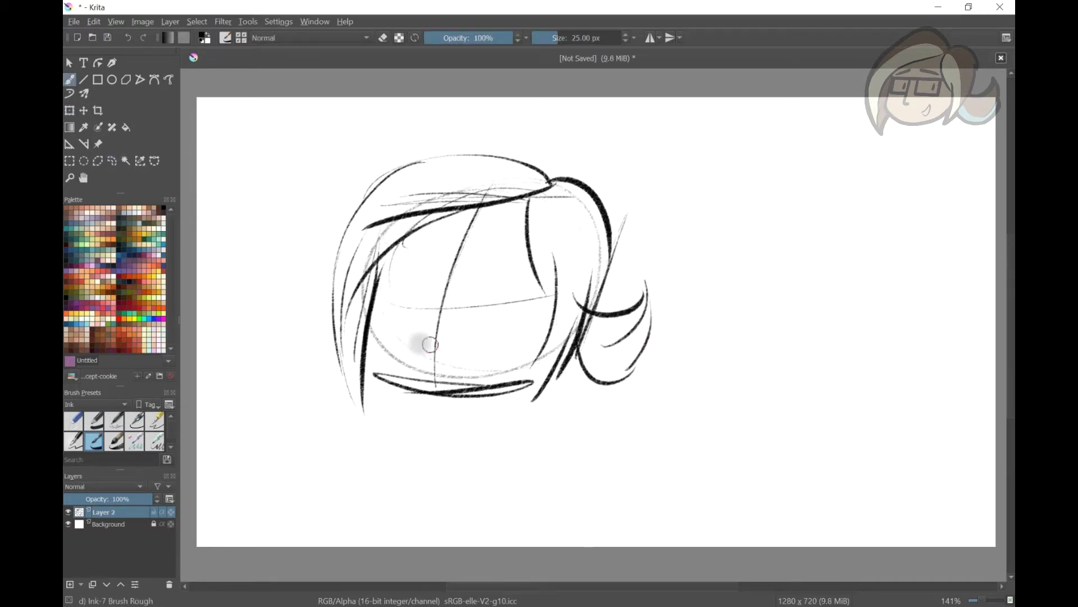
pyautogui.moveTo(415, 247); pyautogui.dragTo(503, 266)
pyautogui.click(409, 296)
pyautogui.hotkey('ctrl', 'z')
pyautogui.click(432, 246)
pyautogui.hotkey('ctrl', 'z')
pyautogui.moveTo(395, 306); pyautogui.dragTo(489, 307)
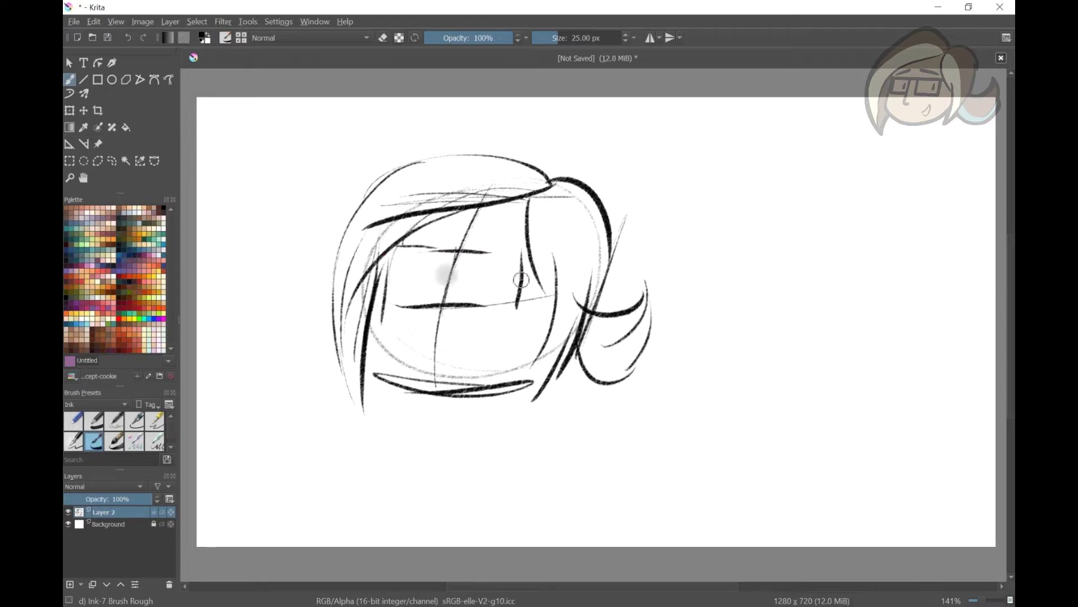
pyautogui.hotkey('ctrl', 'z')
# Lasso-select the head sketch, scale it up and move it lower on the canvas
pyautogui.click(111, 161)
pyautogui.moveTo(481, 115)
pyautogui.mouseDown()
pyautogui.moveTo(720, 216)
pyautogui.moveTo(481, 115)
pyautogui.mouseUp()
pyautogui.hotkey('ctrl', 't')
pyautogui.moveTo(727, 469); pyautogui.dragTo(841, 478)
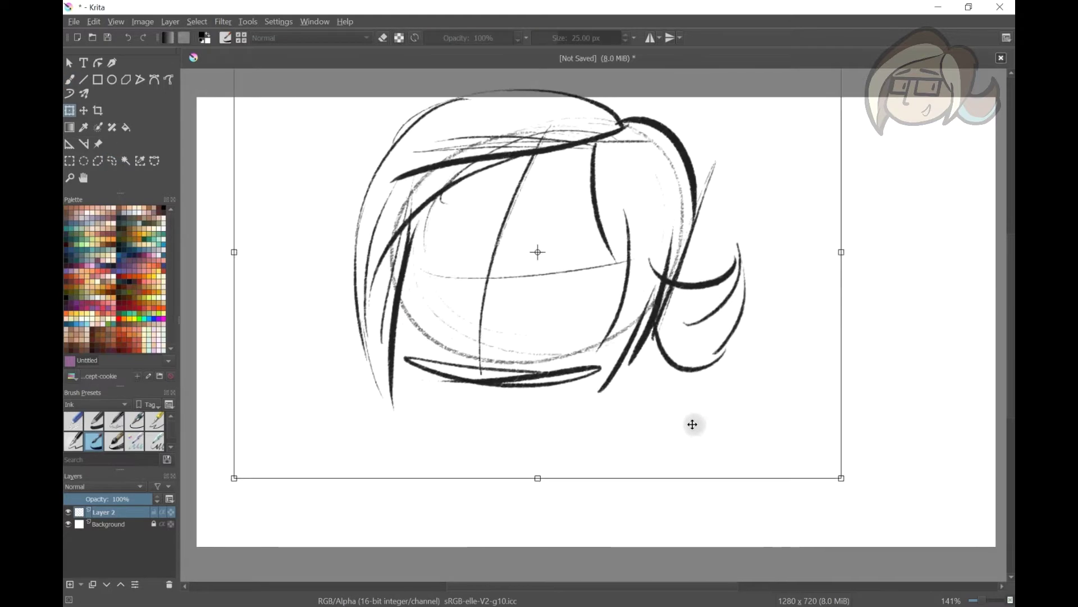
pyautogui.moveTo(693, 424)
pyautogui.mouseDown()
pyautogui.moveTo(750, 525)
pyautogui.moveTo(571, 325)
pyautogui.mouseUp()
pyautogui.click(70, 79)
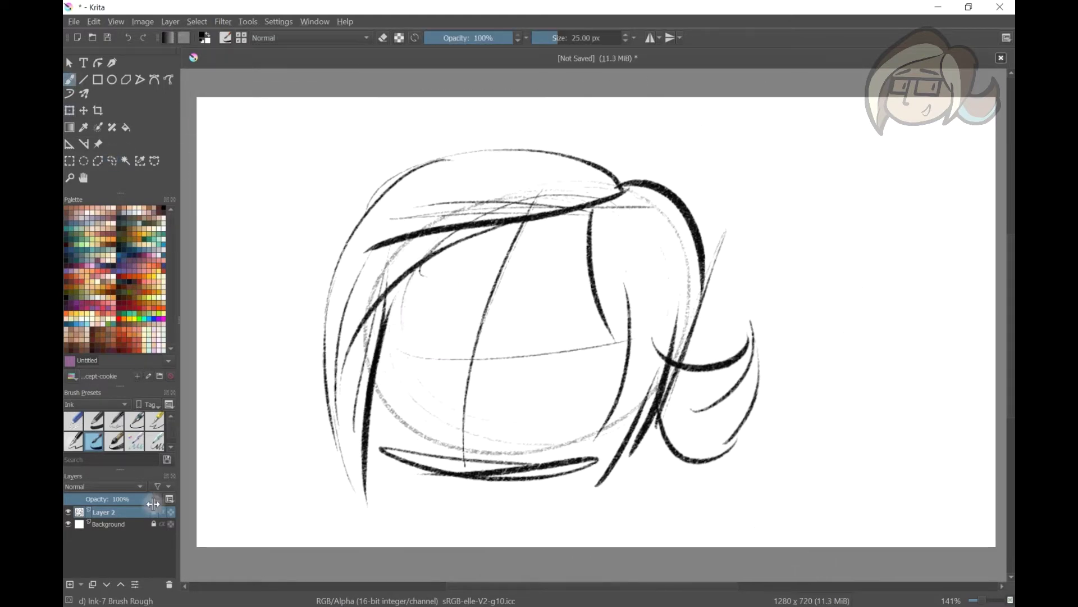
pyautogui.hotkey('ctrl', 'z')
# Draw a horizontal eye guide line on a new layer, then discard that layer
pyautogui.click(69, 584)
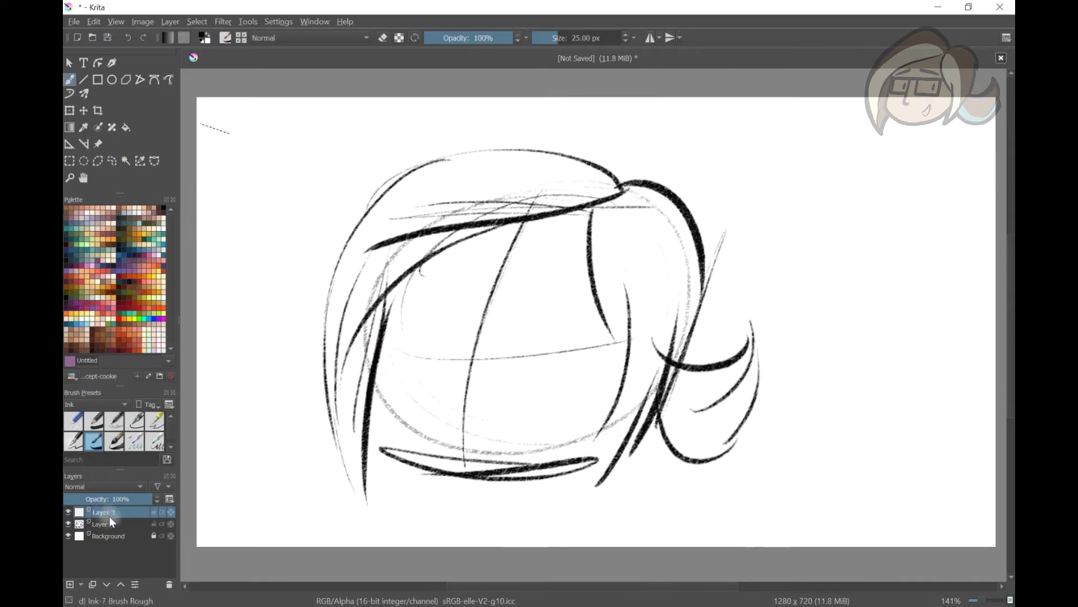
pyautogui.moveTo(570, 347); pyautogui.dragTo(383, 349)
pyautogui.hotkey('ctrl', 'z')
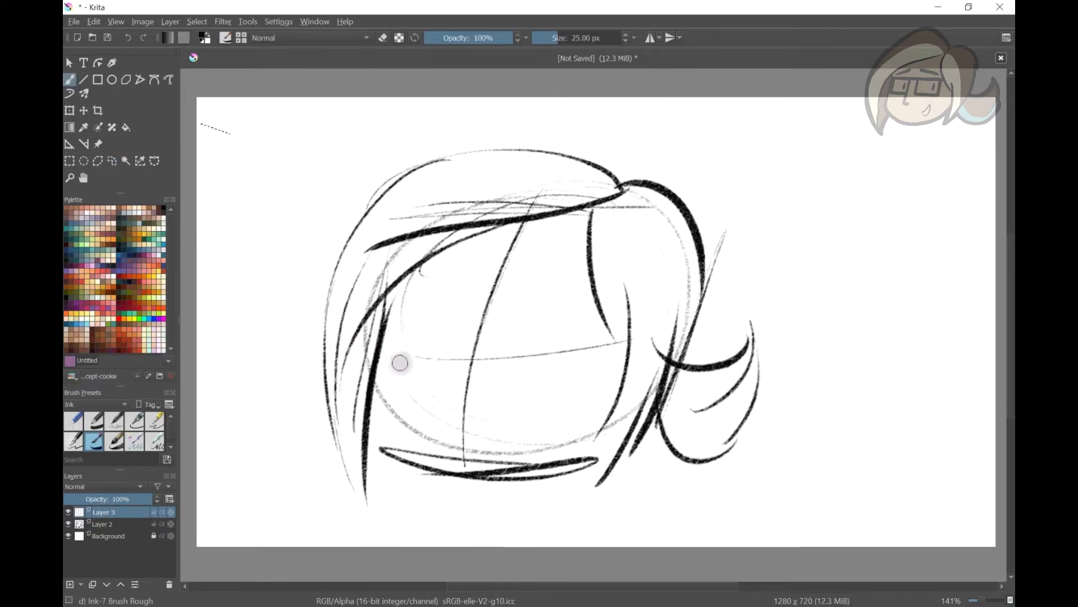
pyautogui.hotkey('ctrl', 'shift', 'z')
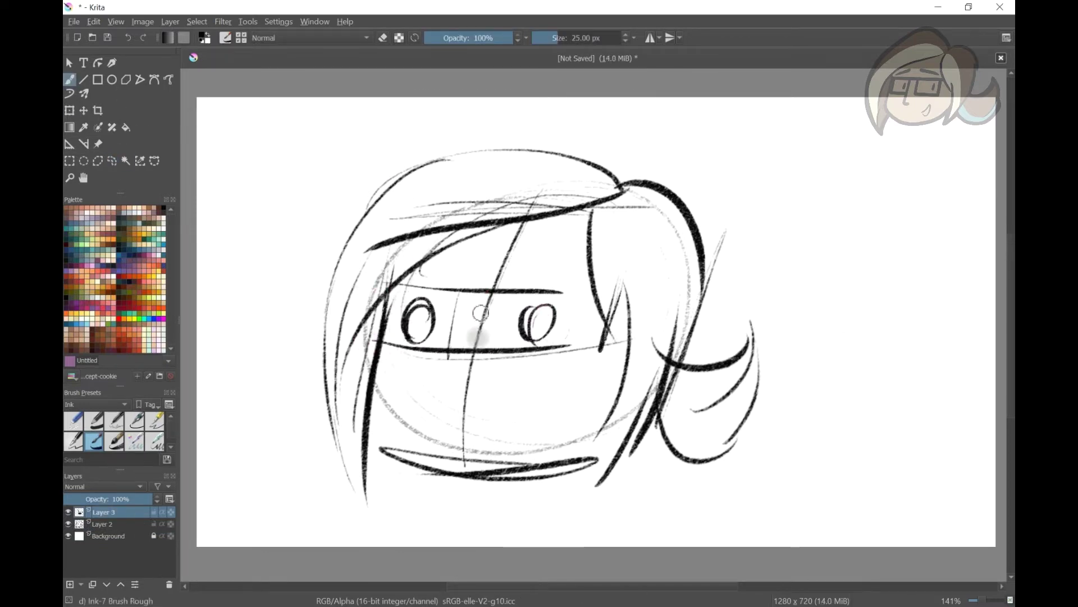
pyautogui.click(170, 584)
# On a new layer with the head sketch hidden, sketch the glasses frame edges and bridge lines
pyautogui.click(68, 524)
pyautogui.click(69, 584)
pyautogui.moveTo(335, 182); pyautogui.dragTo(660, 260)
pyautogui.moveTo(241, 345); pyautogui.dragTo(671, 435)
pyautogui.moveTo(285, 178); pyautogui.dragTo(233, 295)
pyautogui.moveTo(740, 283); pyautogui.dragTo(649, 438)
pyautogui.moveTo(465, 205); pyautogui.dragTo(402, 351)
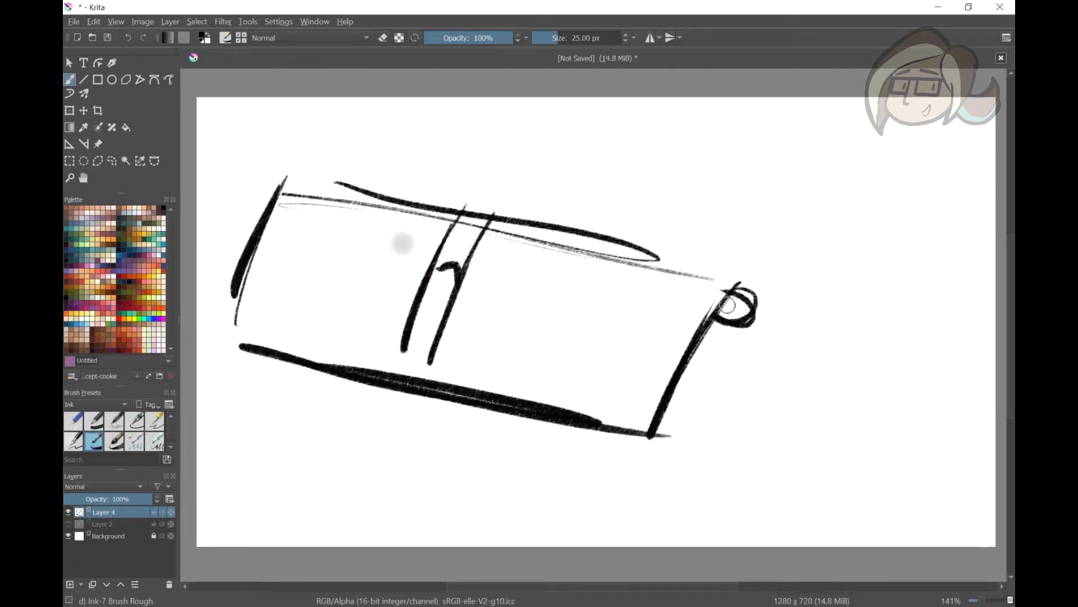
# Add a hinge loop, thicken the frame's top edge, and draw both oval eyes
pyautogui.moveTo(281, 176); pyautogui.dragTo(264, 191)
pyautogui.moveTo(281, 177); pyautogui.dragTo(713, 289)
pyautogui.moveTo(573, 281); pyautogui.dragTo(564, 283)
pyautogui.moveTo(351, 250); pyautogui.dragTo(337, 256)
pyautogui.moveTo(427, 270); pyautogui.dragTo(404, 360)
pyautogui.hotkey('ctrl', 'z')
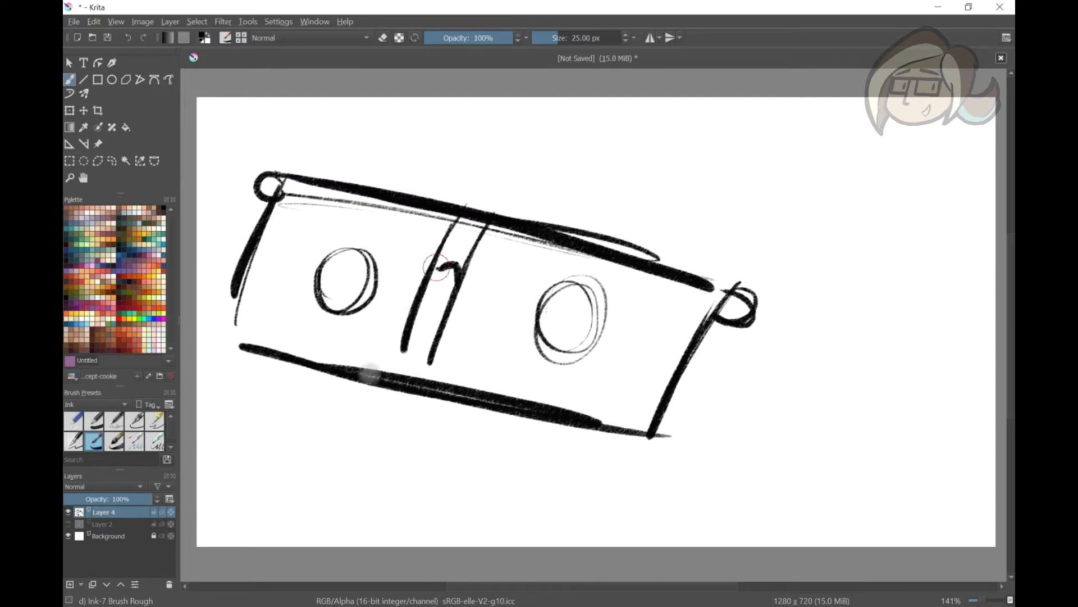
pyautogui.moveTo(437, 267); pyautogui.dragTo(359, 444)
# Erase part of the bottom frame line and the thin curve above the top edge
pyautogui.hotkey('ctrl', 'z')
pyautogui.press('e')
pyautogui.moveTo(404, 348); pyautogui.dragTo(394, 330)
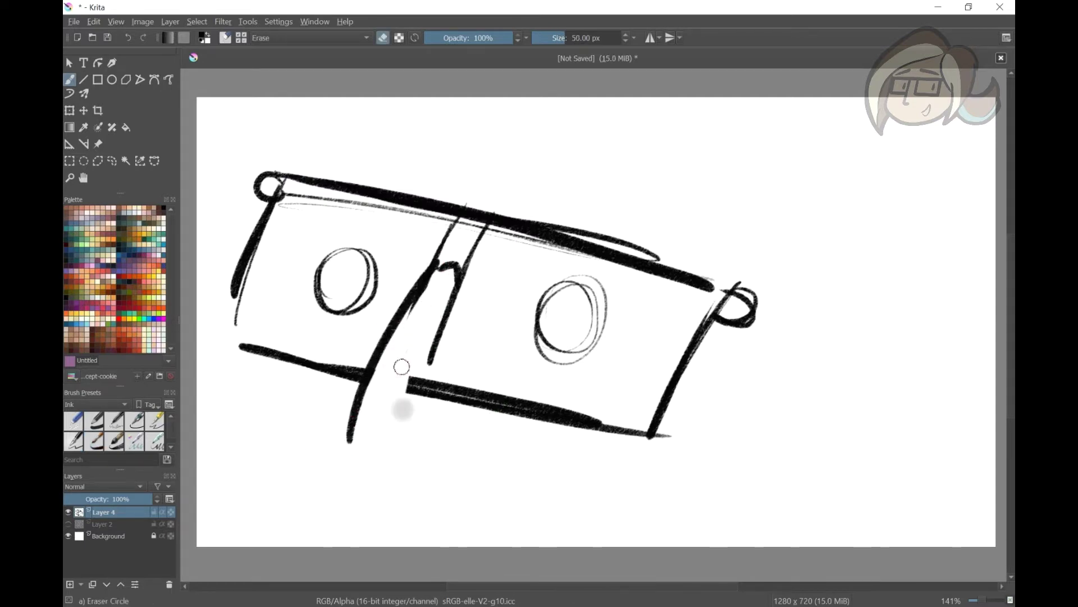
pyautogui.moveTo(634, 242); pyautogui.dragTo(584, 232)
pyautogui.press('/')
# Retrace the lens edges and corner thicker in ink, then show the head sketch again
pyautogui.moveTo(298, 185); pyautogui.dragTo(226, 332)
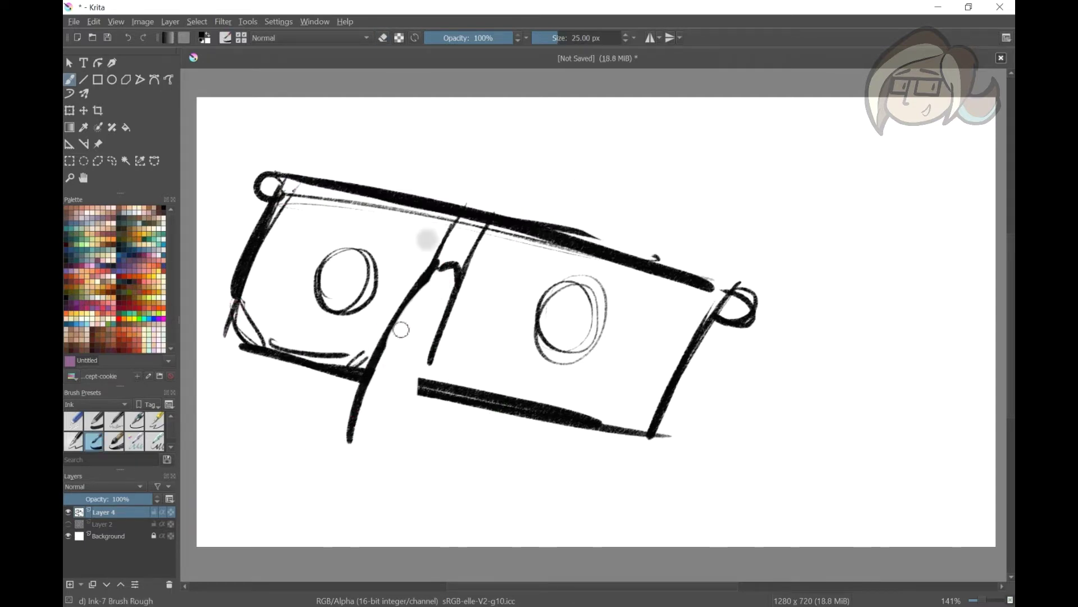
pyautogui.moveTo(489, 253); pyautogui.dragTo(647, 289)
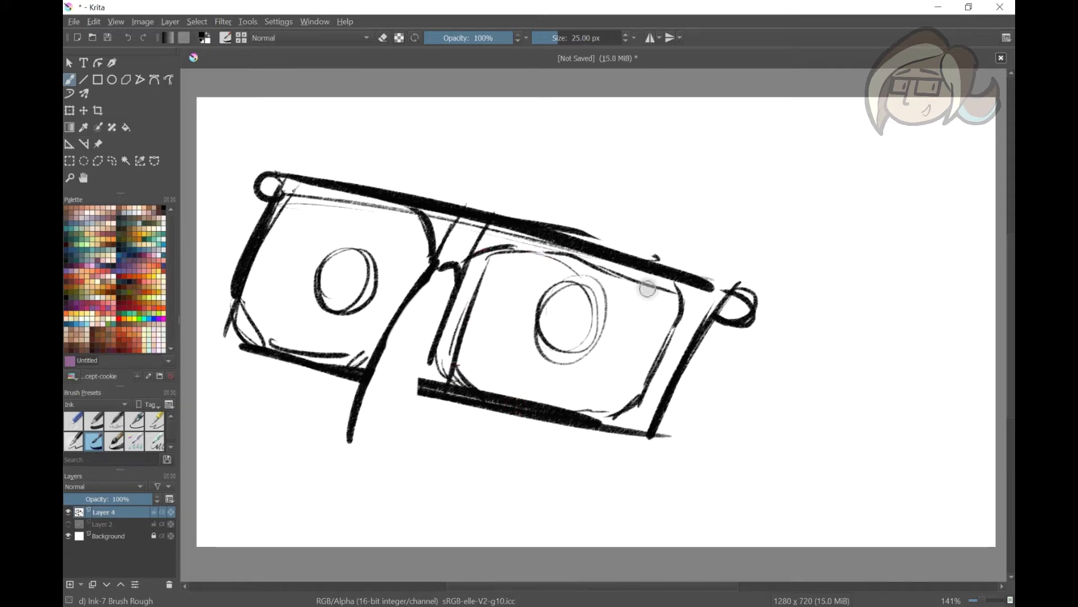
pyautogui.moveTo(436, 217); pyautogui.dragTo(340, 184)
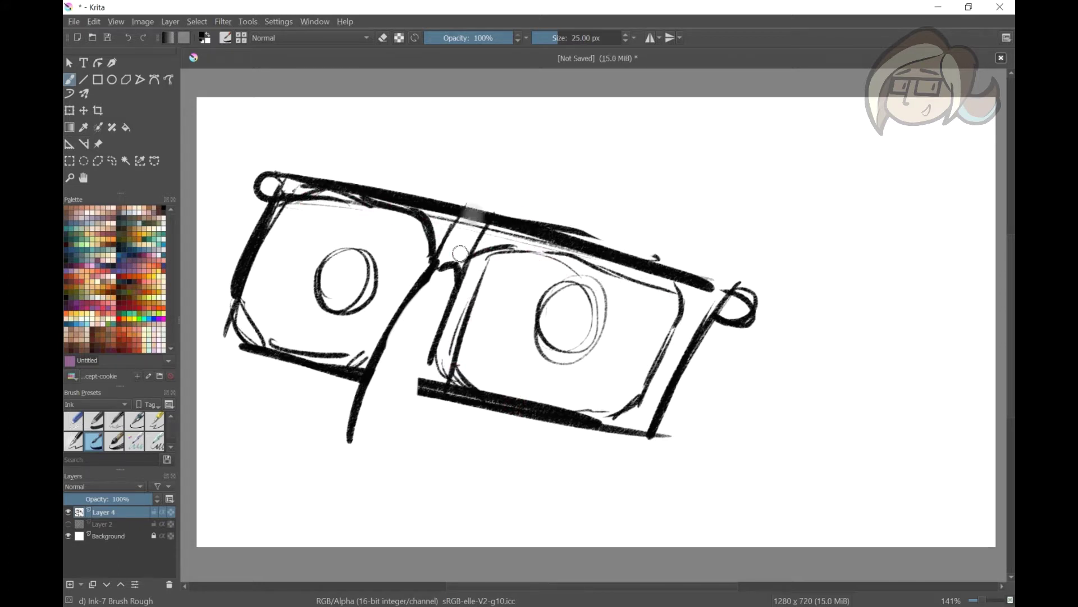
pyautogui.press('/')
pyautogui.moveTo(437, 351); pyautogui.dragTo(487, 389)
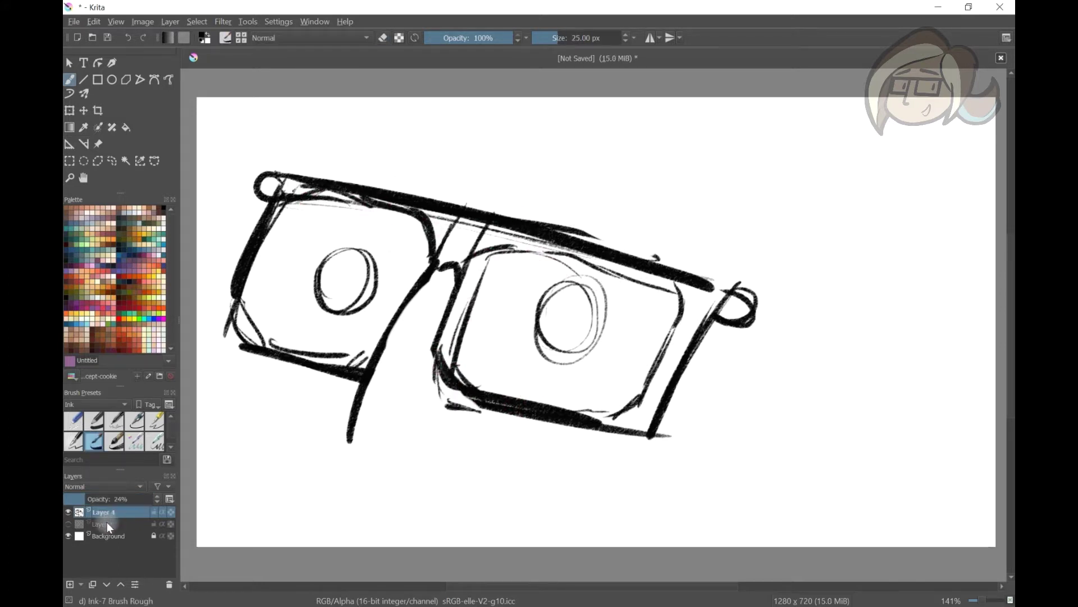
pyautogui.click(68, 524)
# Shrink, rotate and narrow the glasses to fit over the face sketch
pyautogui.hotkey('ctrl', 't')
pyautogui.moveTo(802, 103); pyautogui.dragTo(517, 330)
pyautogui.moveTo(431, 385); pyautogui.dragTo(579, 302)
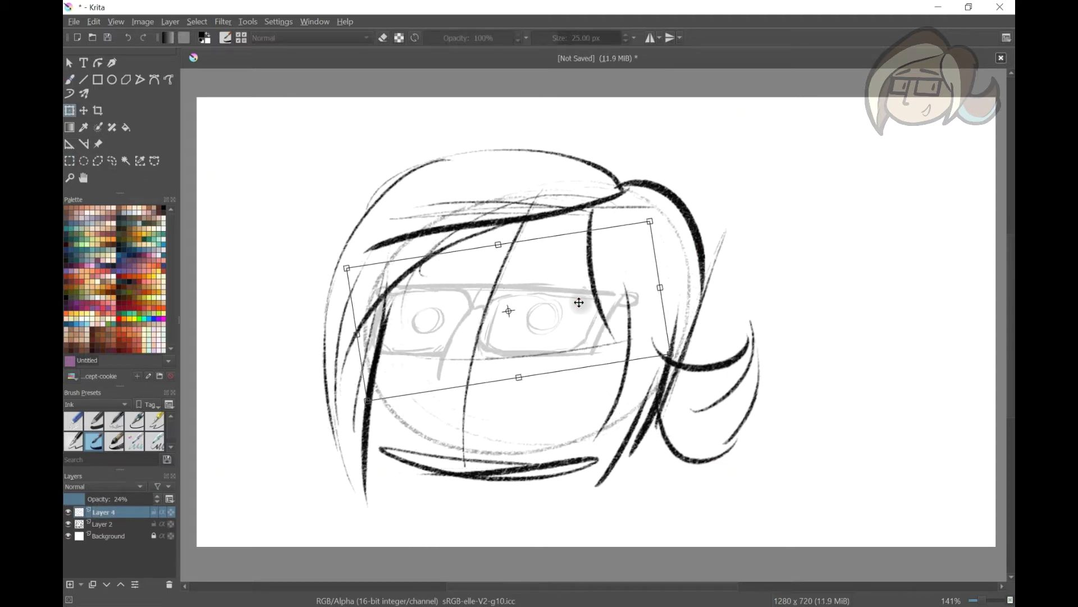
pyautogui.moveTo(661, 288); pyautogui.dragTo(644, 295)
pyautogui.press('Insert')
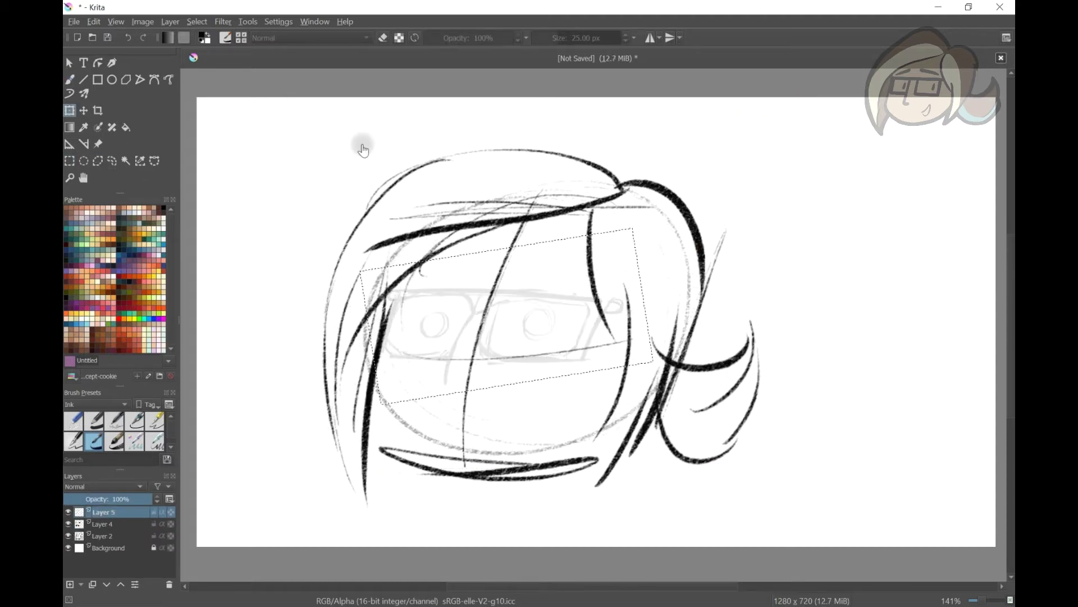
# Ink the top and bottom edges of both lenses
pyautogui.press('b')
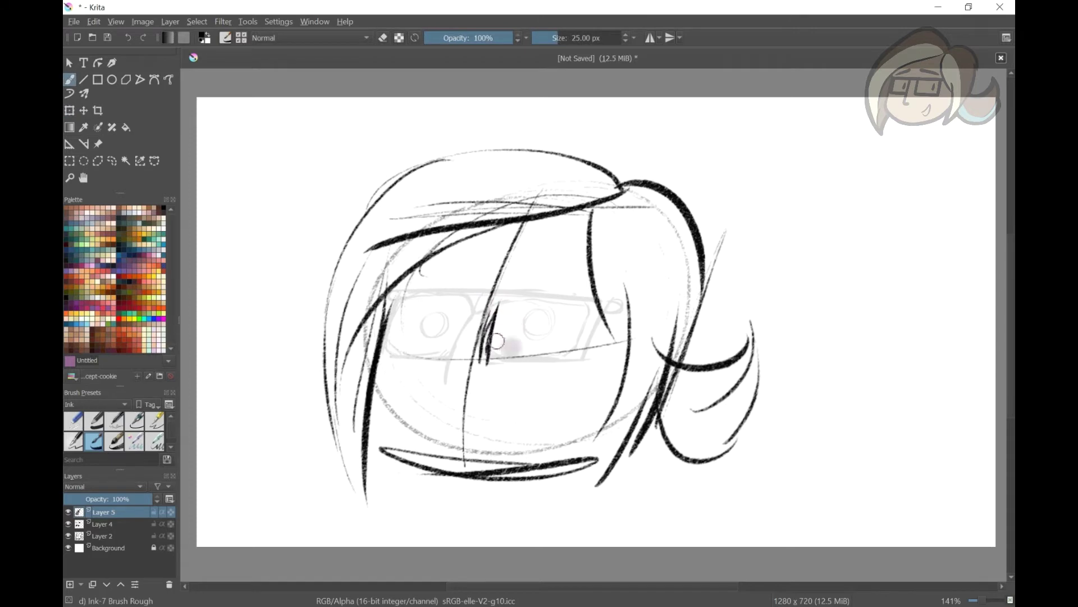
pyautogui.hotkey('ctrl', 'z')
pyautogui.moveTo(506, 296); pyautogui.dragTo(590, 298)
pyautogui.moveTo(494, 356); pyautogui.dragTo(595, 364)
pyautogui.hotkey('ctrl', 'z')
pyautogui.moveTo(396, 349); pyautogui.dragTo(461, 348)
pyautogui.moveTo(494, 355); pyautogui.dragTo(595, 364)
pyautogui.hotkey('ctrl', 'z')
# Ink the arched bridge, thin vertical pupils and jawline, then merge the glasses layers
pyautogui.moveTo(472, 334)
pyautogui.mouseDown()
pyautogui.moveTo(494, 336)
pyautogui.moveTo(442, 337)
pyautogui.mouseUp()
pyautogui.hotkey('ctrl', 'z')
pyautogui.moveTo(562, 320); pyautogui.dragTo(557, 344)
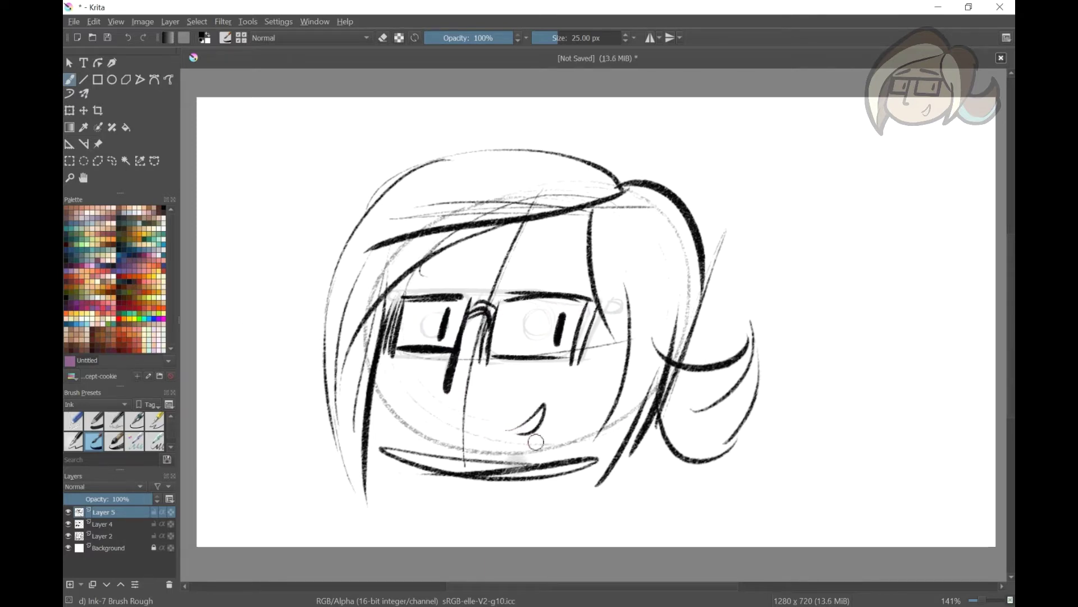
pyautogui.moveTo(374, 384); pyautogui.dragTo(589, 435)
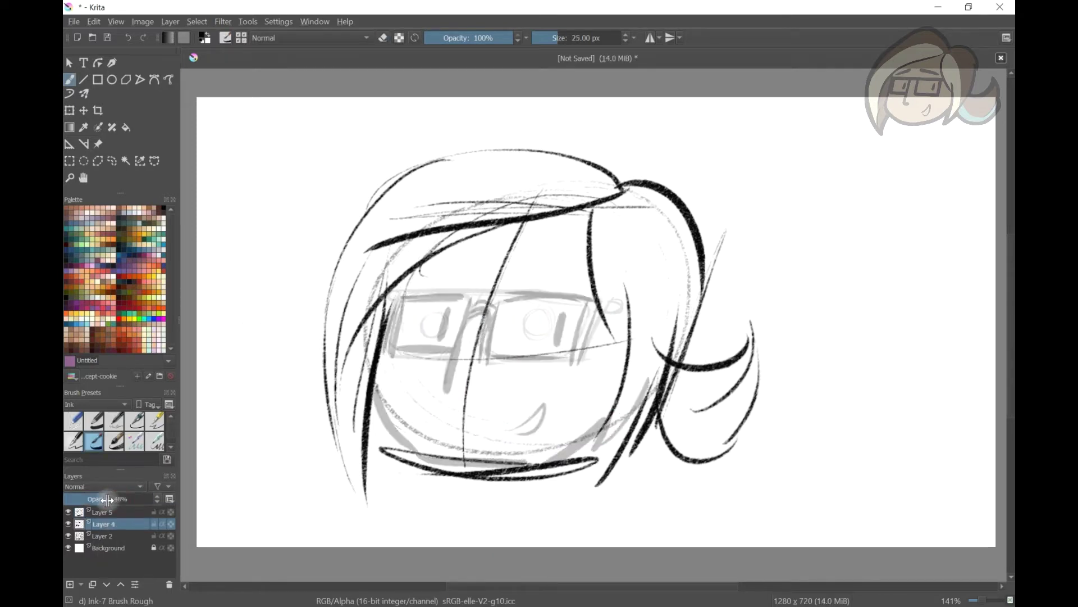
pyautogui.hotkey('ctrl', 'e')
# Add a new line-art layer and try the outer hair line and inner strands, undoing each
pyautogui.press('Insert')
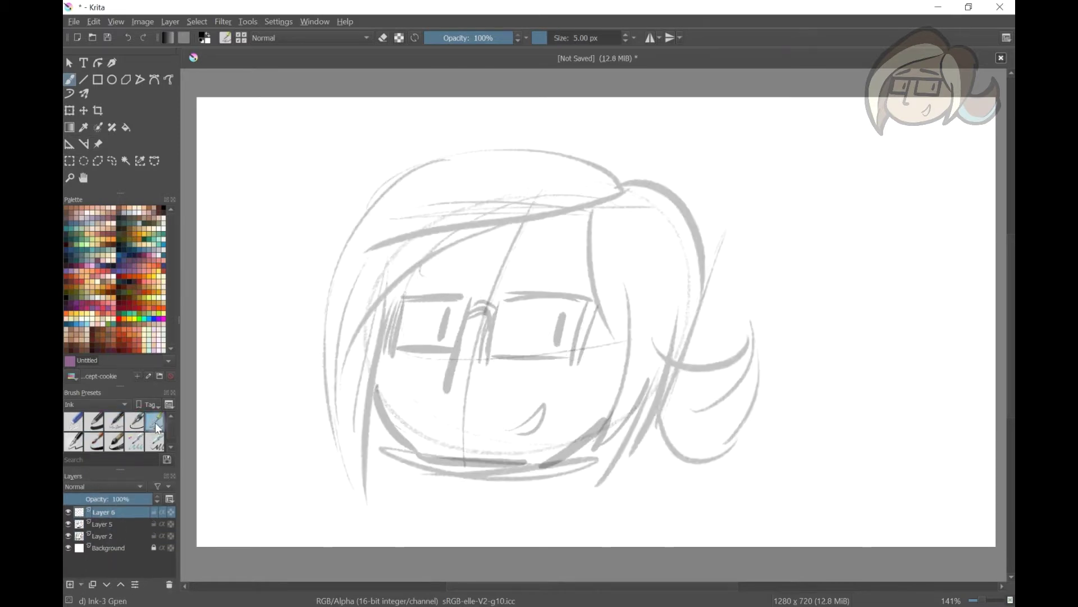
pyautogui.hotkey('ctrl', 'z')
pyautogui.moveTo(624, 181)
pyautogui.mouseDown()
pyautogui.moveTo(702, 225)
pyautogui.moveTo(598, 546)
pyautogui.mouseUp()
pyautogui.hotkey('ctrl', 'z')
pyautogui.moveTo(648, 359); pyautogui.dragTo(582, 508)
pyautogui.hotkey('ctrl', 'z')
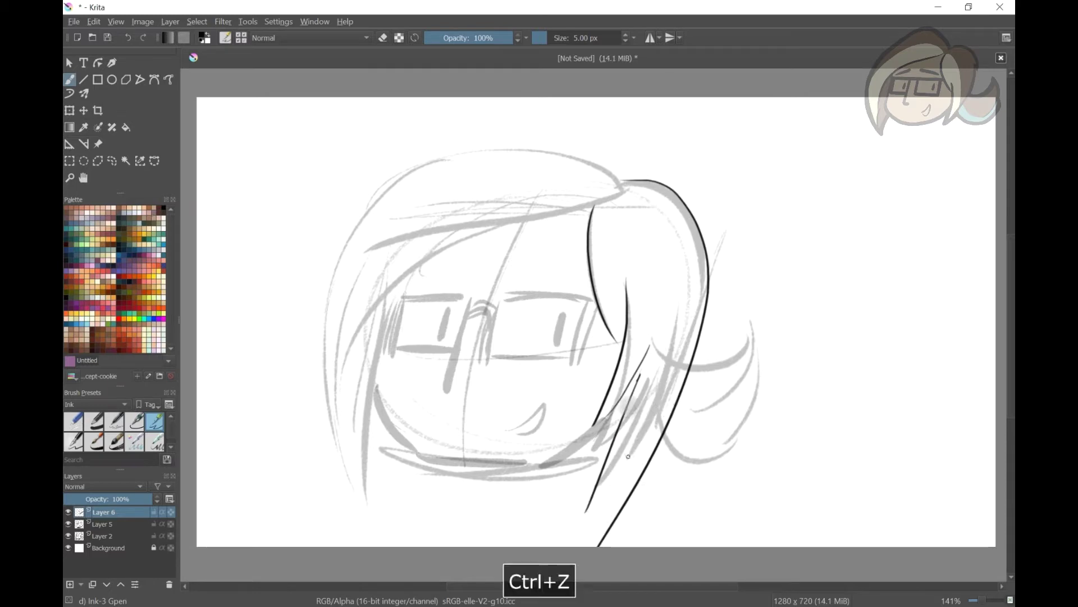
pyautogui.moveTo(641, 410); pyautogui.dragTo(573, 494)
pyautogui.hotkey('ctrl', 'z')
pyautogui.moveTo(640, 375); pyautogui.dragTo(566, 515)
# Try more hair strokes across the head and left side, undoing them so Layer 6 stays empty
pyautogui.hotkey('ctrl', 'z')
pyautogui.hotkey('ctrl', 'z')
pyautogui.hotkey('ctrl', 'z')
pyautogui.hotkey('ctrl', 'z')
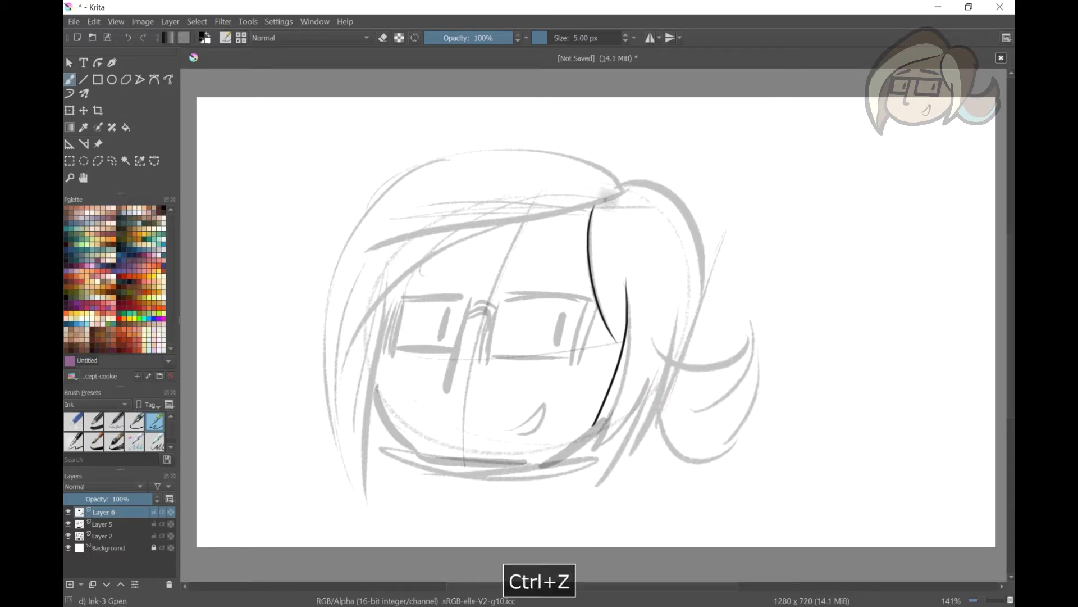
pyautogui.moveTo(612, 196); pyautogui.dragTo(365, 360)
pyautogui.hotkey('ctrl', 'z')
pyautogui.hotkey('ctrl', 'z')
pyautogui.moveTo(575, 206); pyautogui.dragTo(550, 205)
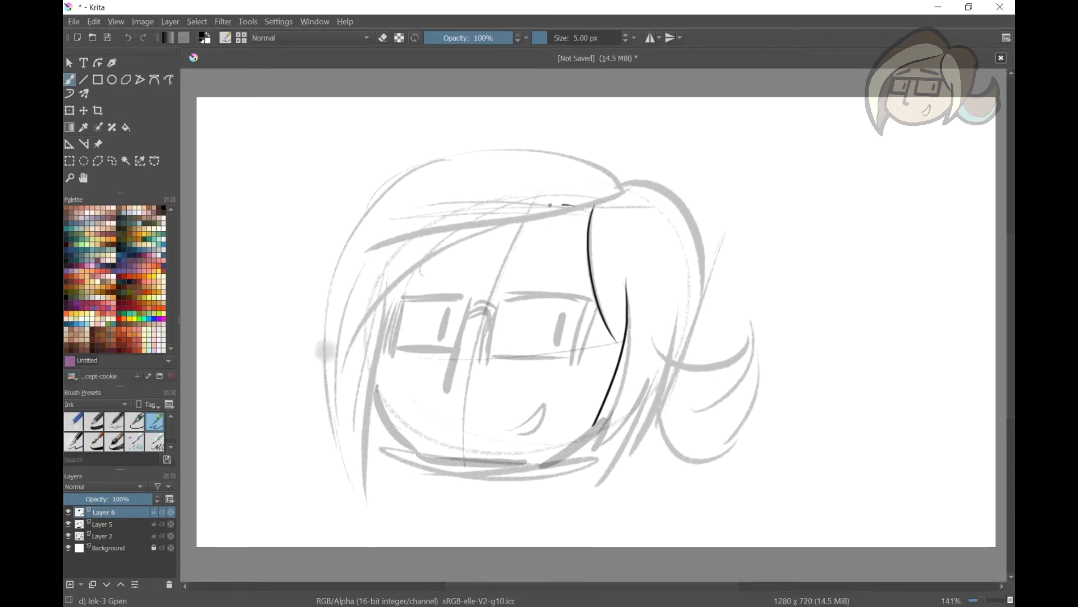
pyautogui.hotkey('ctrl', 'z')
pyautogui.moveTo(396, 270); pyautogui.dragTo(354, 441)
pyautogui.hotkey('ctrl', 'z')
pyautogui.hotkey('ctrl', 'z')
pyautogui.hotkey('ctrl', 'z')
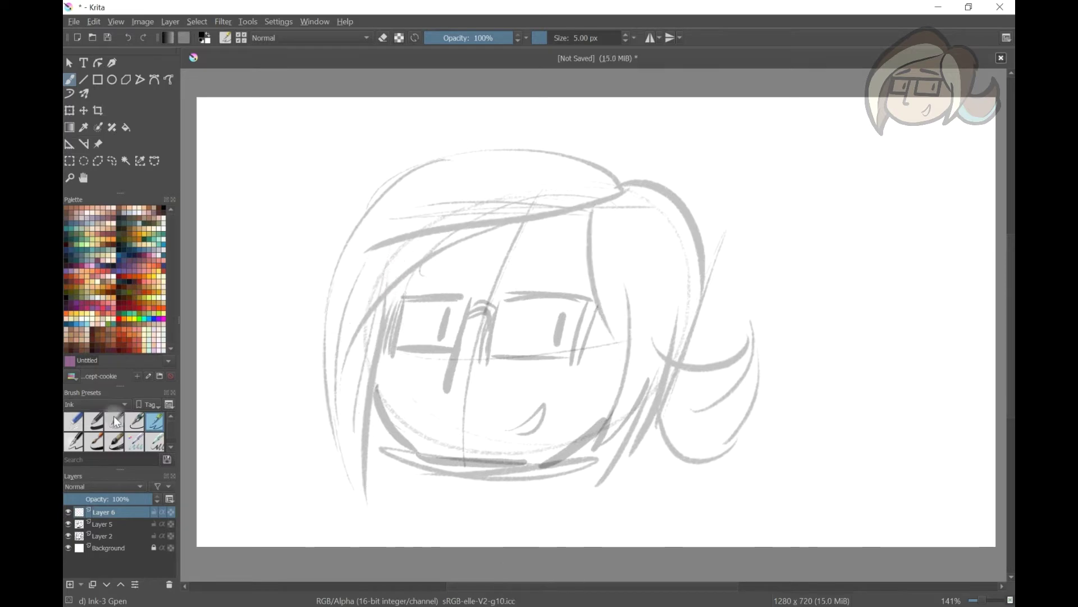
# Ink the long curve down the head's left side, the crown arc, and the inner stroke beside the face
pyautogui.click(70, 178)
pyautogui.keyDown('ctrl'); pyautogui.click(481, 288); pyautogui.keyUp('ctrl')
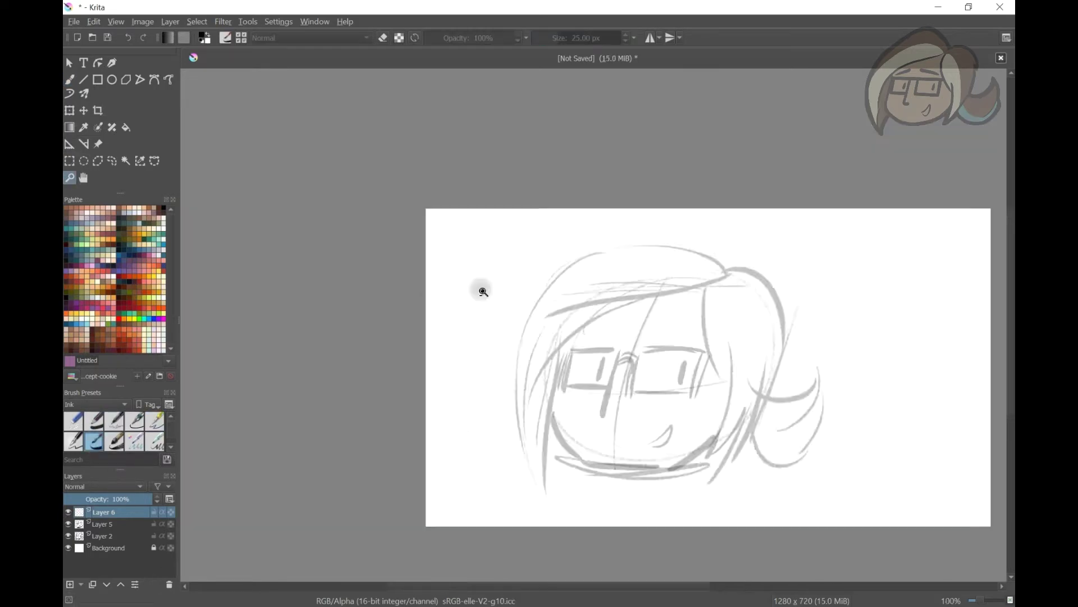
pyautogui.keyDown('ctrl'); pyautogui.click(640, 249); pyautogui.keyUp('ctrl')
pyautogui.keyDown('ctrl'); pyautogui.click(584, 394); pyautogui.keyUp('ctrl')
pyautogui.press('-')
pyautogui.press('b')
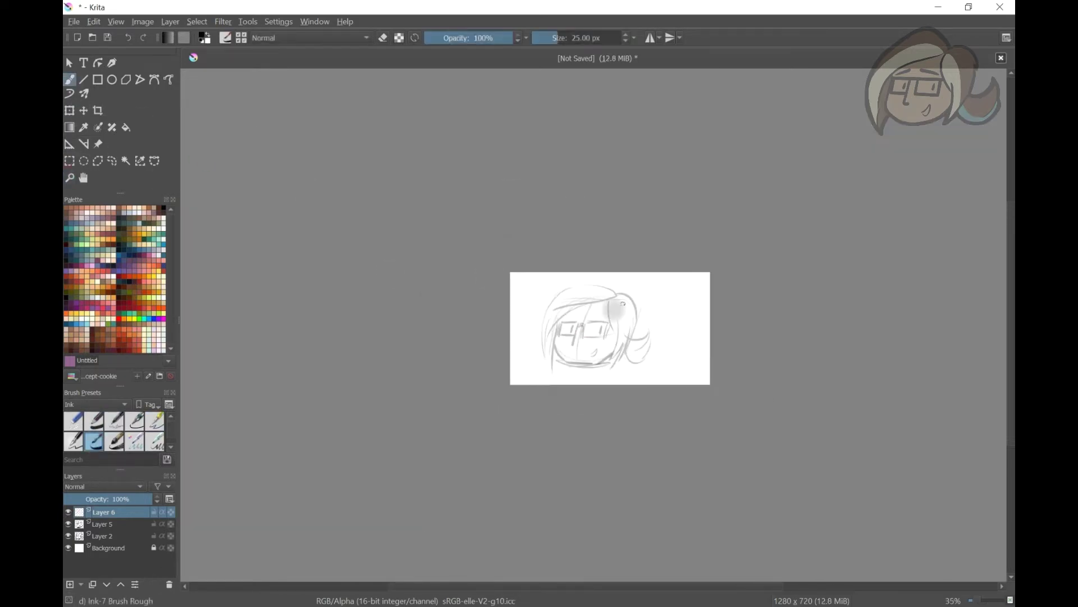
pyautogui.hotkey('ctrl', 'z')
pyautogui.moveTo(584, 280); pyautogui.dragTo(549, 371)
pyautogui.moveTo(620, 293); pyautogui.dragTo(567, 282)
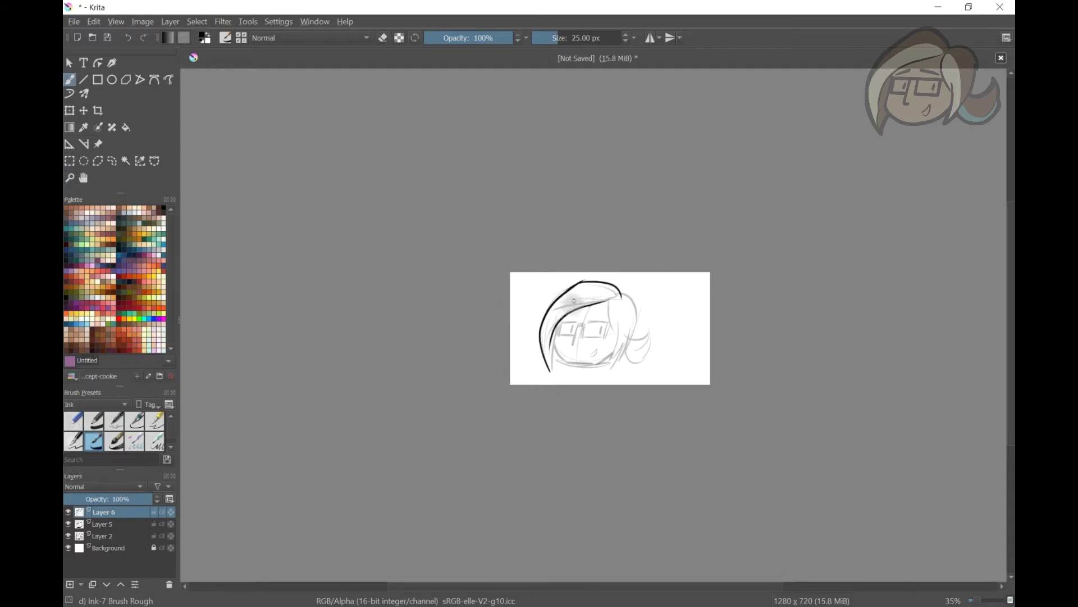
pyautogui.hotkey('ctrl', 'z')
pyautogui.moveTo(621, 328); pyautogui.dragTo(551, 365)
pyautogui.hotkey('ctrl', 'z')
# Ink the long right-side hair curve and the stroke near the chin, redrawing failed attempts
pyautogui.hotkey('ctrl', 'z')
pyautogui.moveTo(567, 320)
pyautogui.mouseDown()
pyautogui.moveTo(554, 364)
pyautogui.moveTo(557, 354)
pyautogui.mouseUp()
pyautogui.hotkey('ctrl', 'z')
pyautogui.moveTo(621, 289); pyautogui.dragTo(618, 371)
pyautogui.hotkey('ctrl', 'z')
pyautogui.hotkey('ctrl', 'z')
pyautogui.moveTo(620, 292)
pyautogui.mouseDown()
pyautogui.moveTo(616, 373)
pyautogui.moveTo(629, 349)
pyautogui.mouseUp()
pyautogui.hotkey('ctrl', 'z')
pyautogui.hotkey('ctrl', 'z')
pyautogui.moveTo(561, 366); pyautogui.dragTo(612, 360)
pyautogui.hotkey('ctrl', 'space')
pyautogui.moveTo(525, 303)
pyautogui.mouseDown()
pyautogui.moveTo(601, 302)
pyautogui.moveTo(631, 335)
pyautogui.moveTo(503, 293)
pyautogui.mouseUp()
# Extend the top-left hair stroke, thicken the right-hand hair, and ink a thin stroke up from the lower-left tip
pyautogui.moveTo(520, 212); pyautogui.dragTo(560, 186)
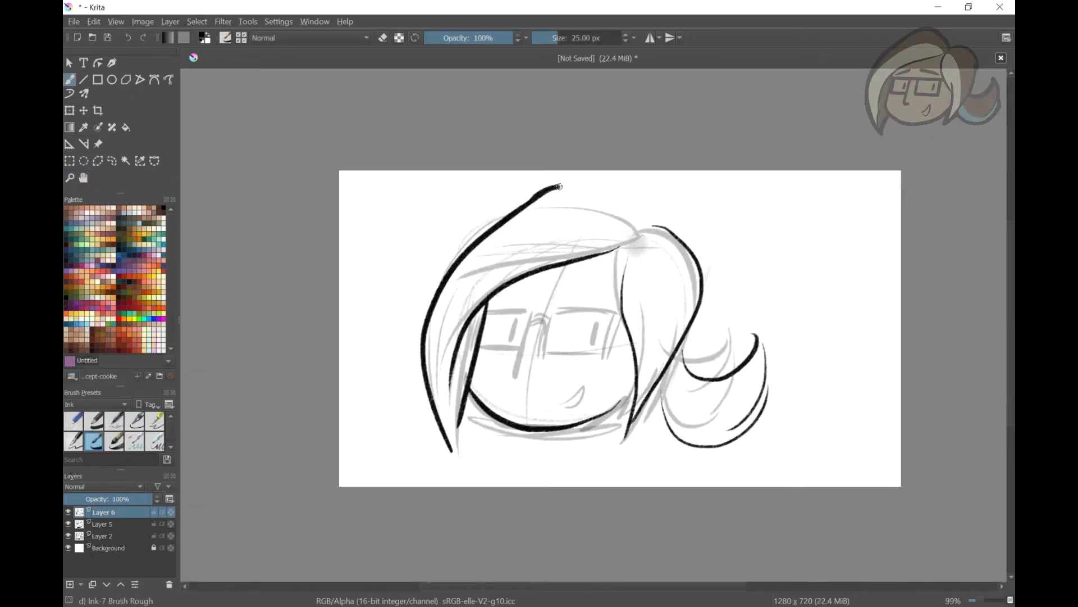
pyautogui.hotkey('ctrl', 'z')
pyautogui.moveTo(635, 234); pyautogui.dragTo(706, 285)
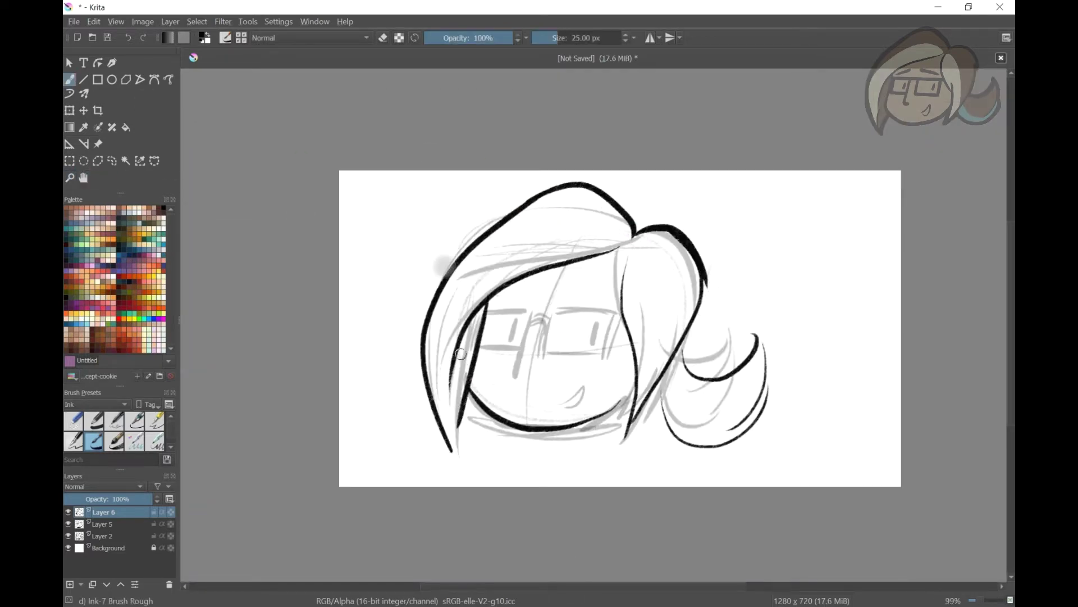
pyautogui.press('/')
pyautogui.hotkey('ctrl', 'z')
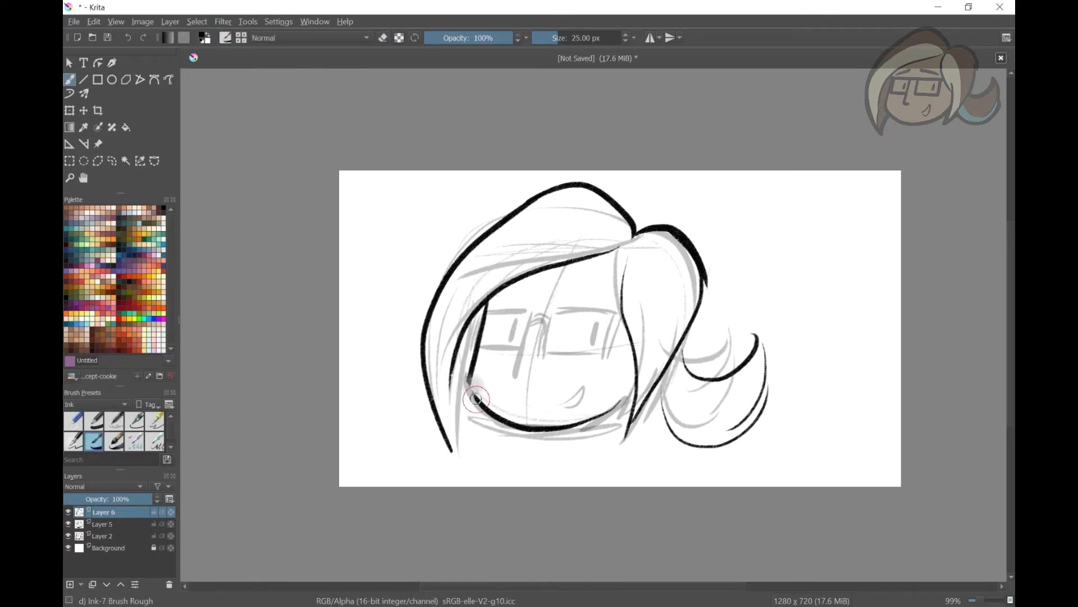
pyautogui.hotkey('ctrl', 'z')
pyautogui.moveTo(453, 448); pyautogui.dragTo(487, 416)
pyautogui.hotkey('ctrl', 'z')
pyautogui.hotkey('ctrl', 'z')
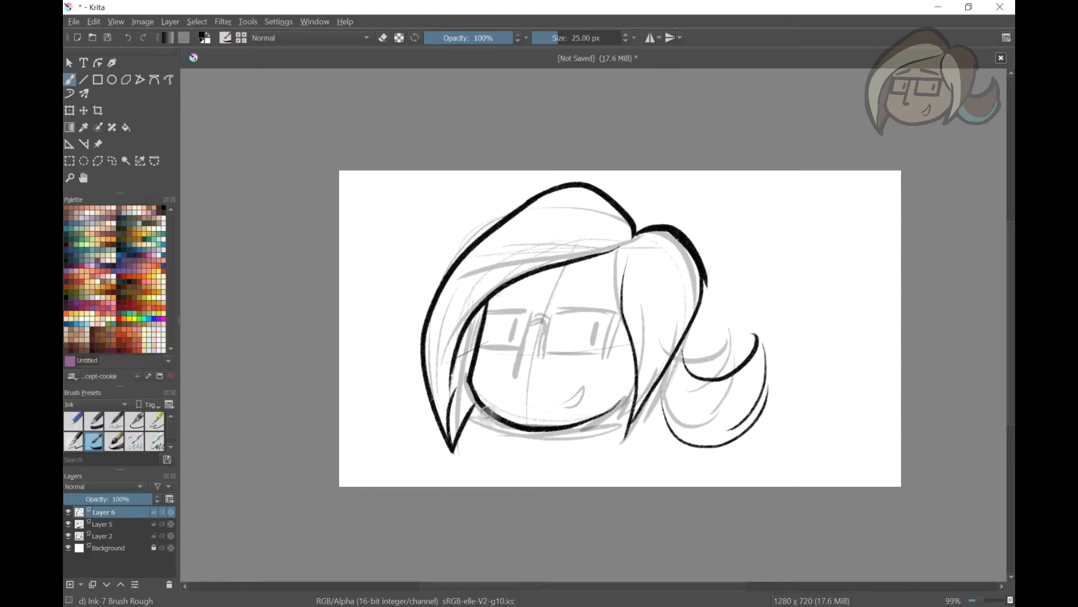
# Clean up the hair lines, erasing stray parts of the central line and lower curve
pyautogui.press('/')
pyautogui.moveTo(624, 251); pyautogui.dragTo(625, 318)
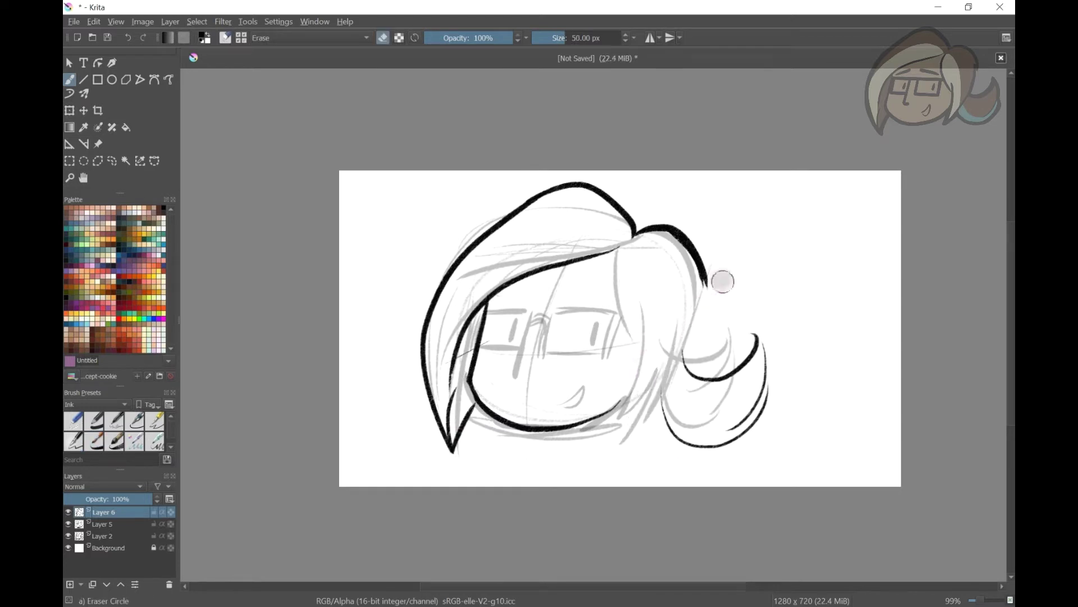
pyautogui.press('/')
pyautogui.hotkey('ctrl', 'z')
pyautogui.moveTo(693, 244); pyautogui.dragTo(639, 407)
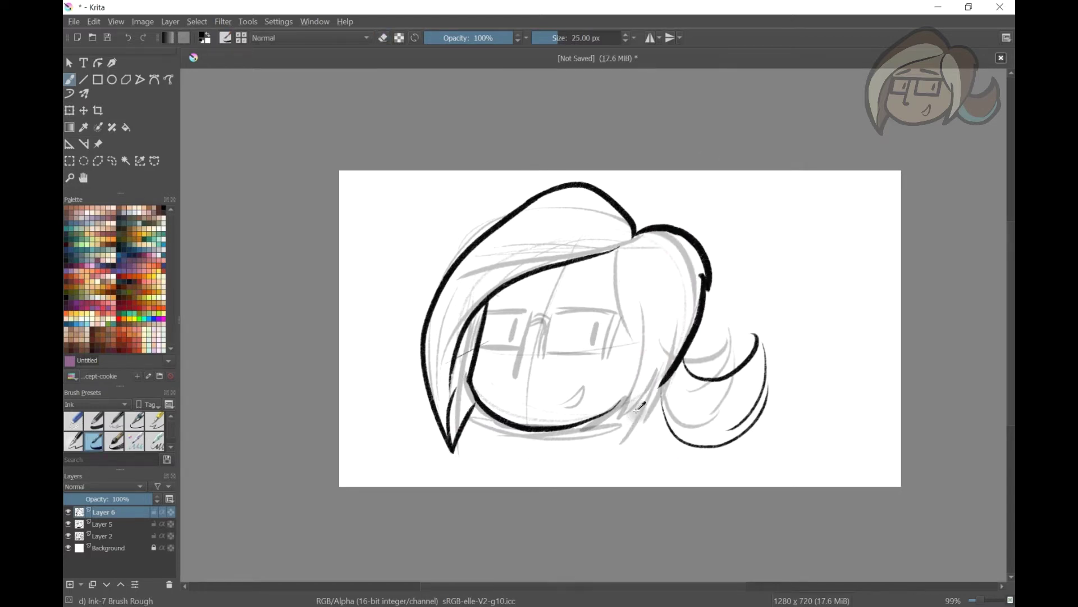
pyautogui.hotkey('ctrl', 'z')
pyautogui.moveTo(622, 250)
pyautogui.mouseDown()
pyautogui.moveTo(640, 342)
pyautogui.moveTo(631, 427)
pyautogui.mouseUp()
pyautogui.hotkey('ctrl', 'z')
pyautogui.press('/')
pyautogui.scroll(2, 727, 378)
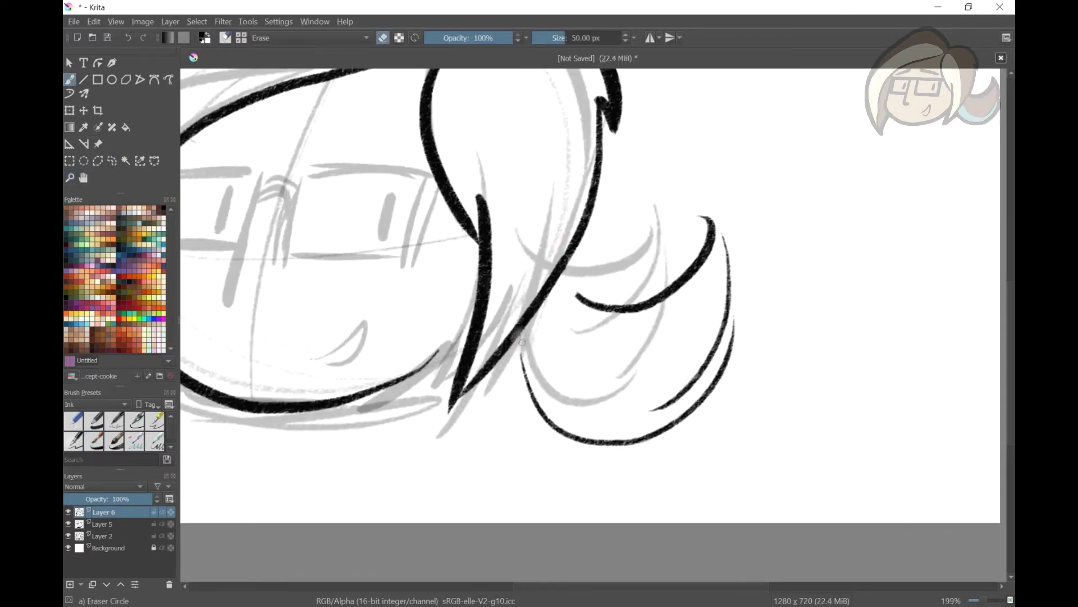
pyautogui.moveTo(521, 340); pyautogui.dragTo(524, 367)
pyautogui.press('/')
# Lasso the right-hand curl and rotate it up and to the left
pyautogui.click(112, 160)
pyautogui.moveTo(594, 272); pyautogui.dragTo(595, 269)
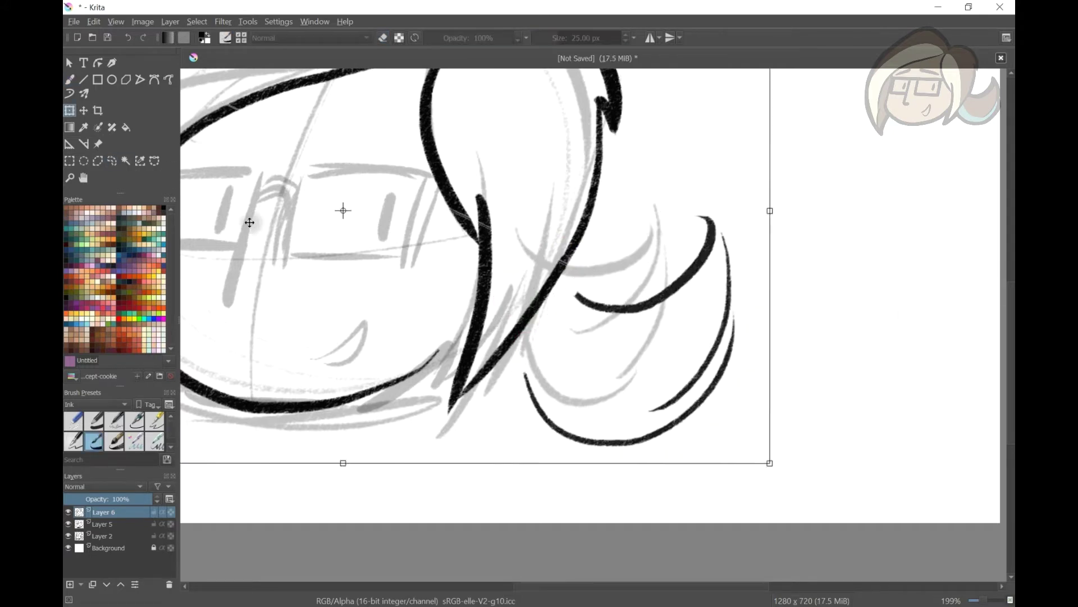
pyautogui.moveTo(759, 339); pyautogui.dragTo(573, 292)
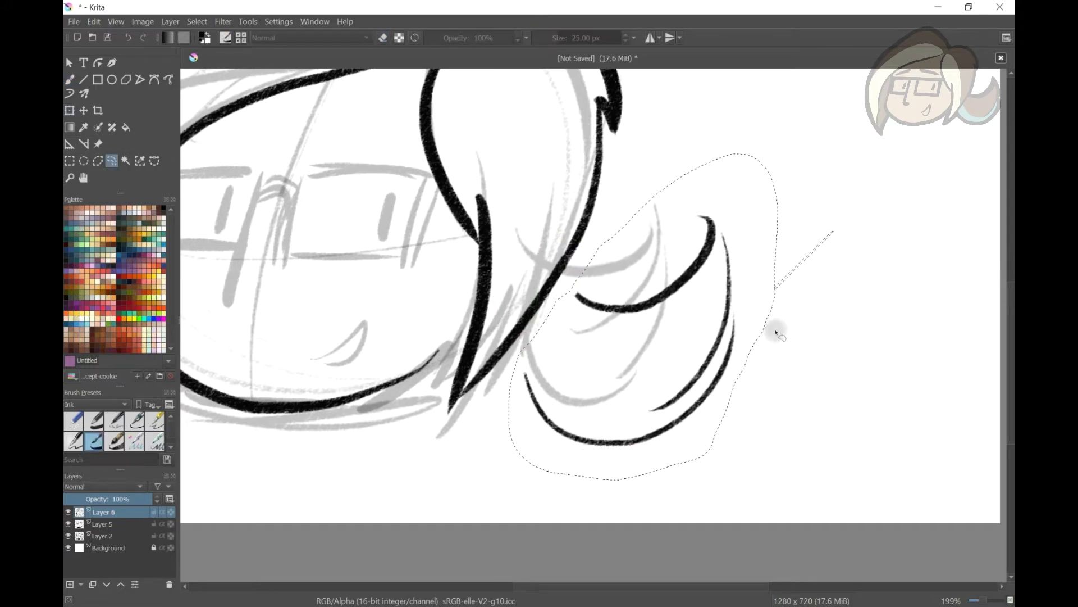
pyautogui.hotkey('ctrl', 't')
pyautogui.moveTo(842, 314)
pyautogui.mouseDown()
pyautogui.moveTo(835, 202)
pyautogui.moveTo(796, 272)
pyautogui.mouseUp()
pyautogui.press('Return')
pyautogui.press('b')
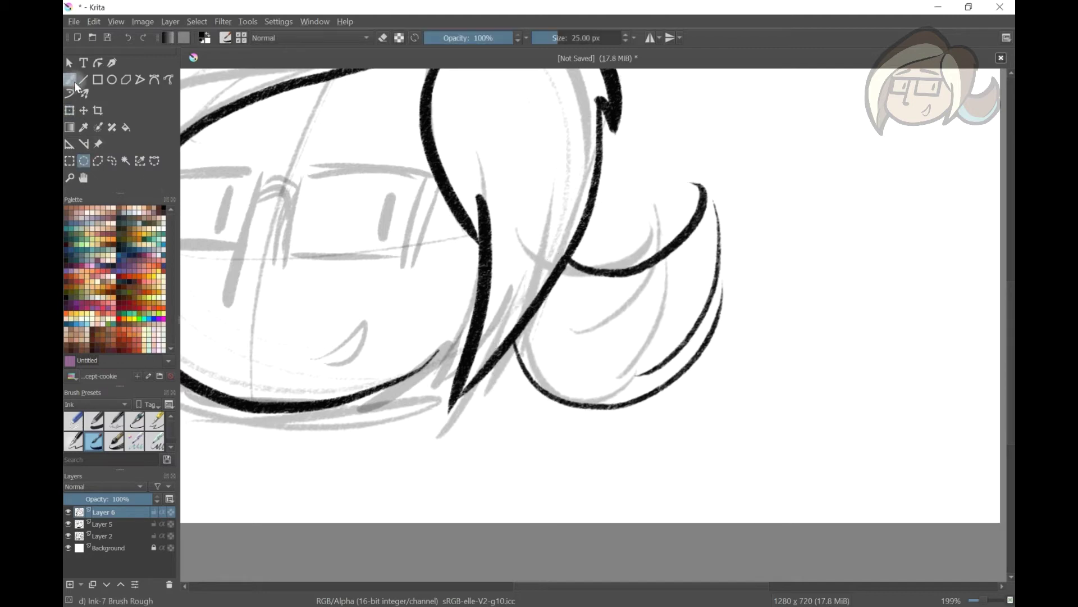
pyautogui.press('-')
pyautogui.press('-')
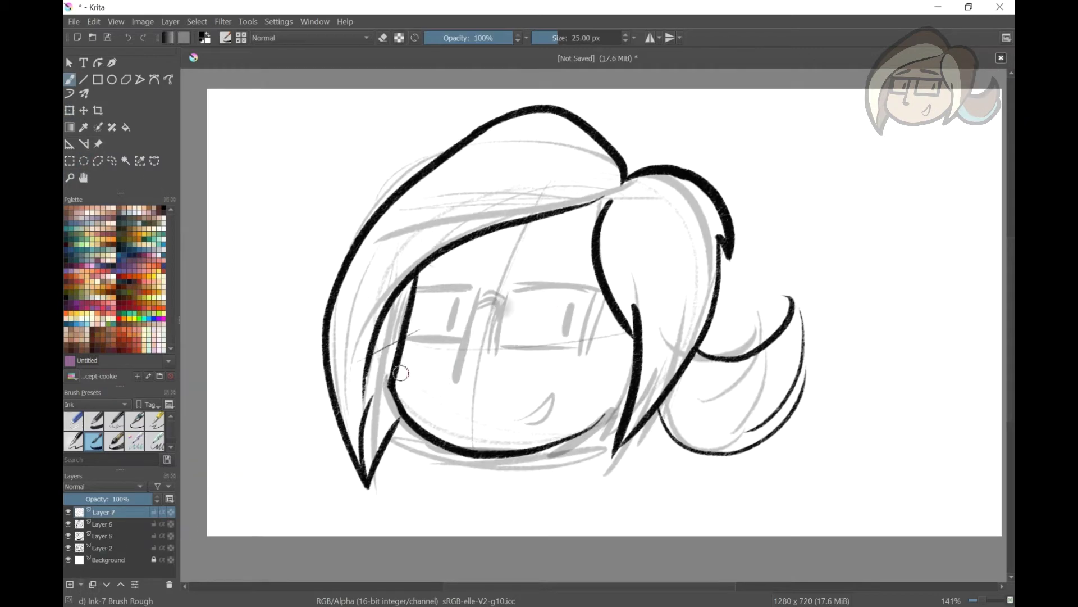
# Try inking a glasses-frame loop around the eye and a top line along the brow freehand
pyautogui.scroll(6, 482, 265)
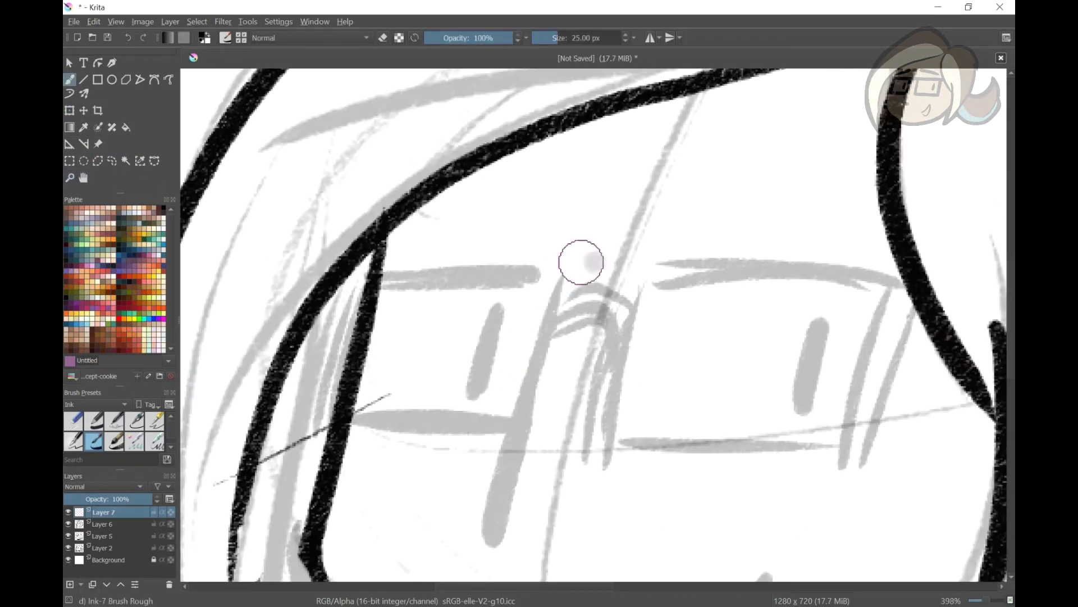
pyautogui.moveTo(578, 262); pyautogui.dragTo(615, 324)
pyautogui.moveTo(629, 278); pyautogui.dragTo(621, 396)
pyautogui.hotkey('ctrl', 'z')
pyautogui.moveTo(892, 274)
pyautogui.mouseDown()
pyautogui.moveTo(650, 281)
pyautogui.moveTo(634, 406)
pyautogui.mouseUp()
pyautogui.hotkey('ctrl', 'z')
pyautogui.hotkey('ctrl', 'z')
pyautogui.moveTo(568, 276)
pyautogui.mouseDown()
pyautogui.moveTo(356, 409)
pyautogui.moveTo(493, 403)
pyautogui.mouseUp()
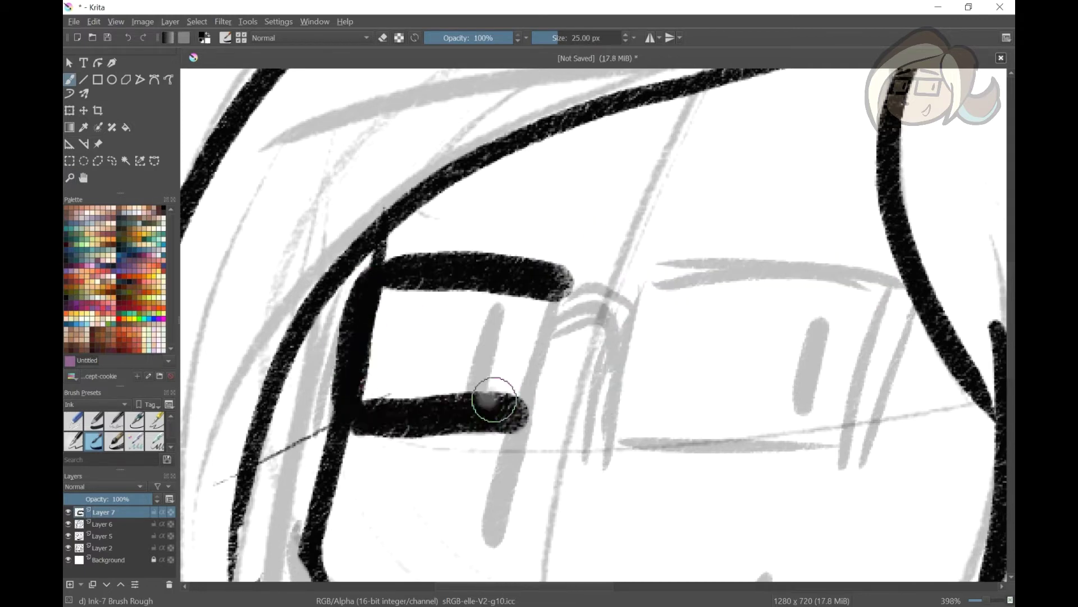
pyautogui.hotkey('ctrl', 'z')
# On Layer 7, ink the lower frame bar and right side freehand, then undo them
pyautogui.press('e')
pyautogui.press('pagedown')
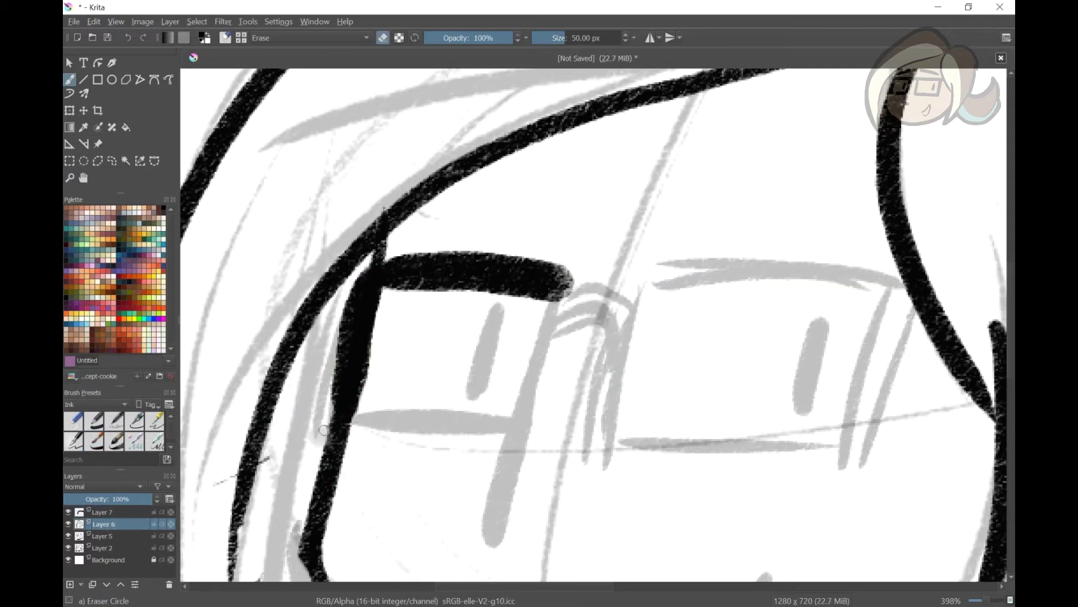
pyautogui.press('pageup')
pyautogui.press('e')
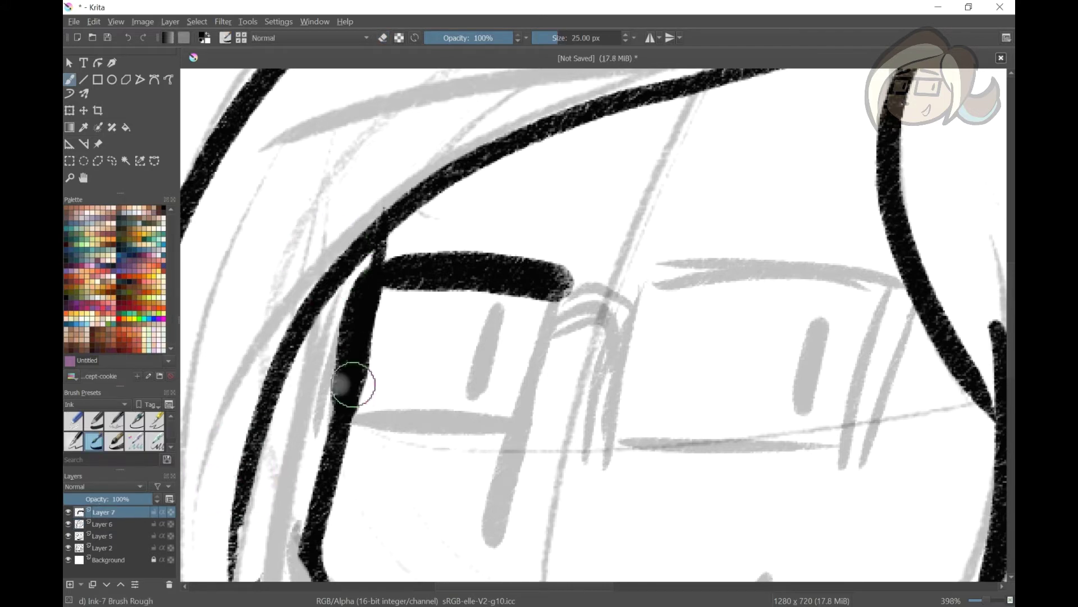
pyautogui.moveTo(360, 414); pyautogui.dragTo(511, 408)
pyautogui.moveTo(531, 281); pyautogui.dragTo(505, 413)
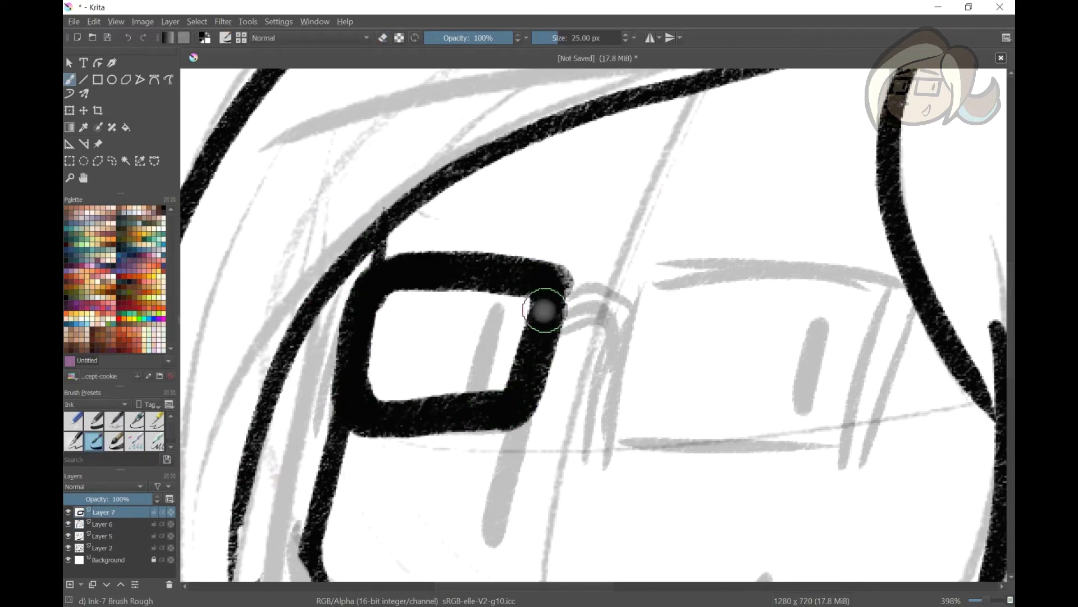
pyautogui.hotkey('ctrl', 'z')
pyautogui.hotkey('ctrl', 'z')
pyautogui.hotkey('ctrl', 'z')
pyautogui.hotkey('ctrl', 'z')
pyautogui.hotkey('ctrl', 'z')
# Draw the rectangular glasses frame as four straight Line-tool edges
pyautogui.press('v')
pyautogui.moveTo(391, 276); pyautogui.dragTo(893, 285)
pyautogui.moveTo(363, 428); pyautogui.dragTo(861, 450)
pyautogui.moveTo(893, 286); pyautogui.dragTo(866, 457)
pyautogui.moveTo(396, 274); pyautogui.dragTo(366, 431)
# Add the two bridge bars and erase a gap in the bottom bar at the bridge
pyautogui.moveTo(622, 424); pyautogui.dragTo(622, 422)
pyautogui.moveTo(535, 418); pyautogui.dragTo(553, 316)
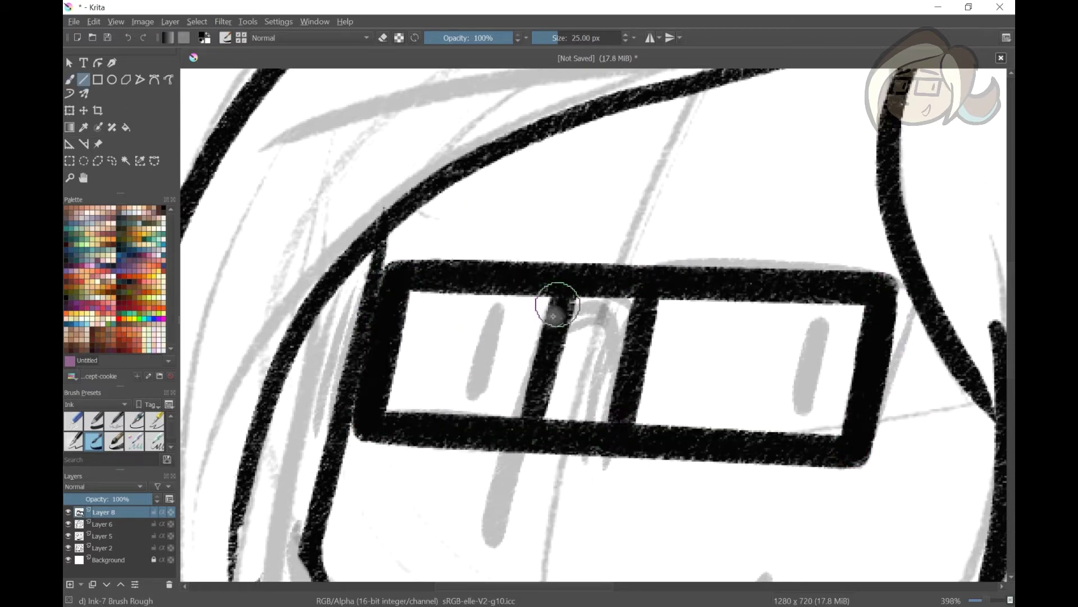
pyautogui.hotkey('ctrl', 'z')
pyautogui.moveTo(572, 411)
pyautogui.mouseDown()
pyautogui.moveTo(559, 444)
pyautogui.moveTo(584, 443)
pyautogui.mouseUp()
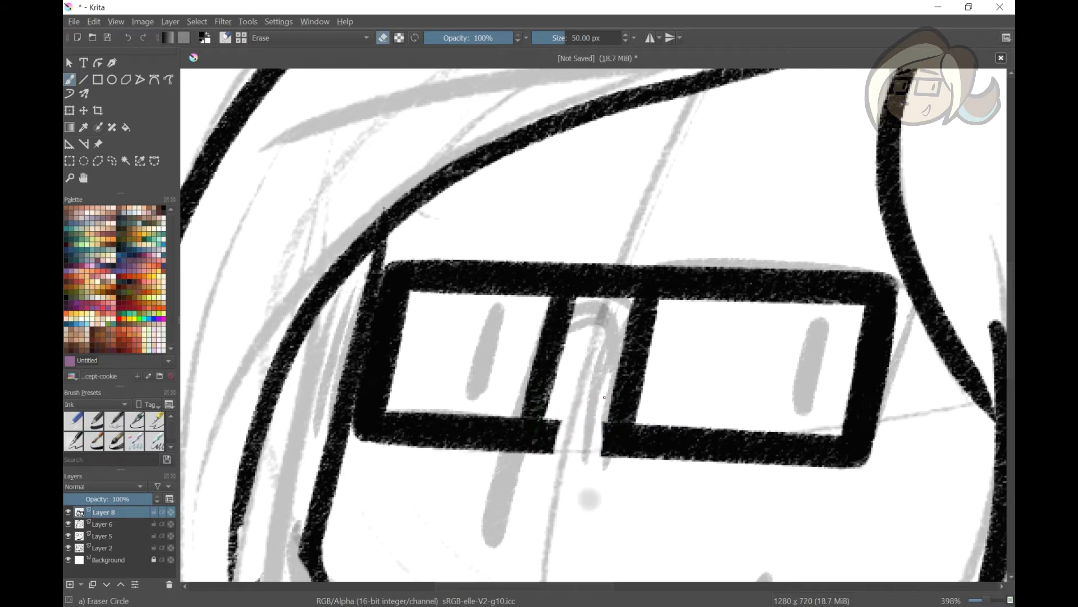
pyautogui.hotkey('ctrl', 'z')
pyautogui.moveTo(589, 397); pyautogui.dragTo(587, 446)
pyautogui.moveTo(615, 483); pyautogui.dragTo(540, 470)
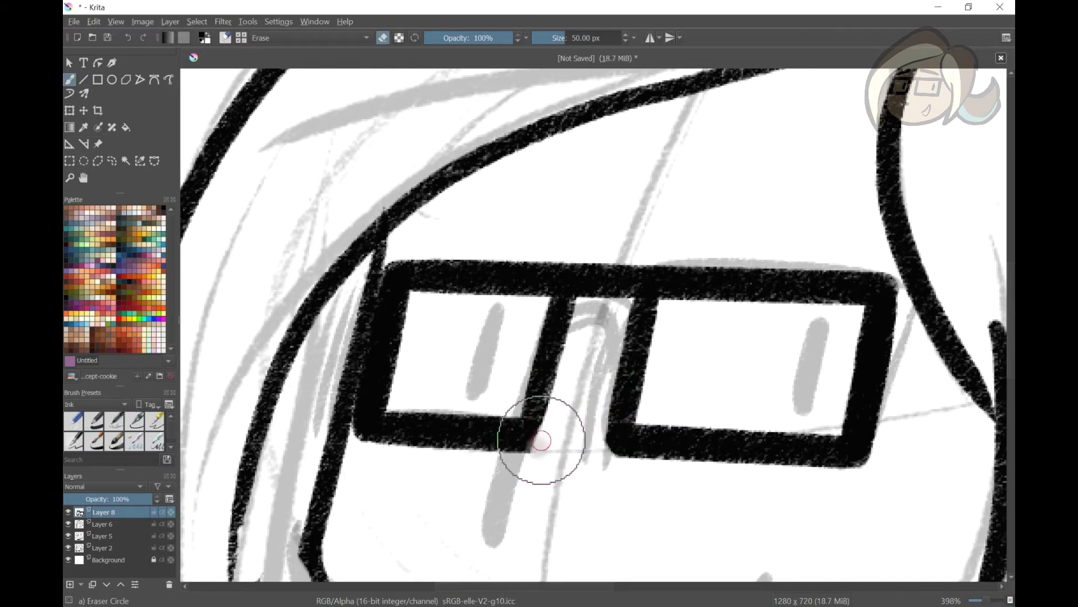
# Draw the straight nose line below the bridge
pyautogui.scroll(-2, 613, 470)
pyautogui.press('/')
pyautogui.press('v')
pyautogui.moveTo(584, 241); pyautogui.dragTo(505, 396)
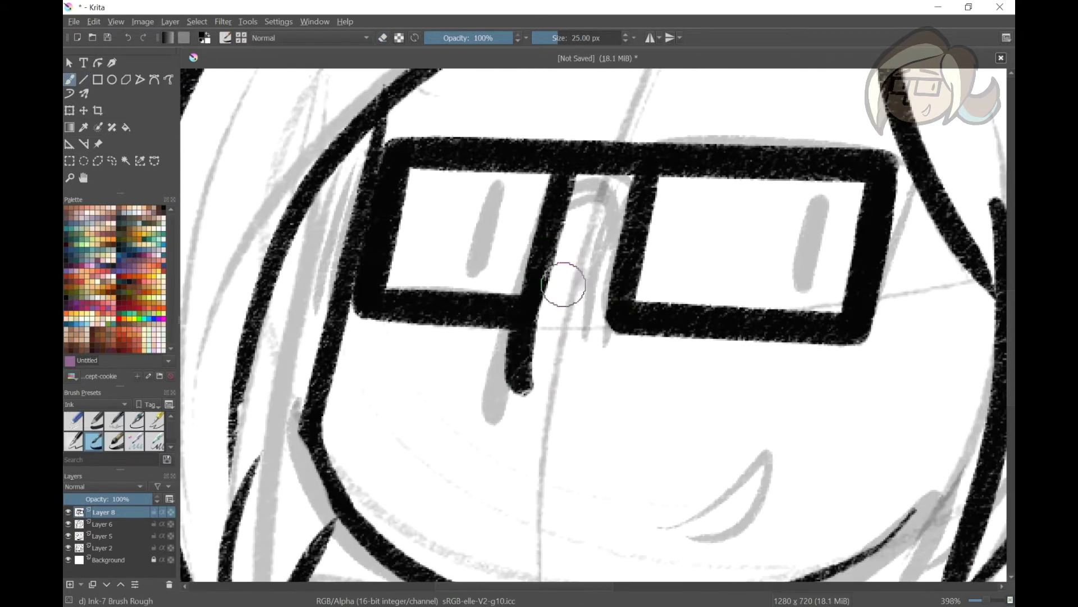
pyautogui.hotkey('ctrl', 'z')
pyautogui.moveTo(569, 163); pyautogui.dragTo(498, 413)
# Commit the nose line and ink oval pupils in the left and right lenses
pyautogui.moveTo(514, 180); pyautogui.dragTo(499, 266)
pyautogui.hotkey('ctrl', 'z')
pyautogui.hotkey('ctrl', 'z')
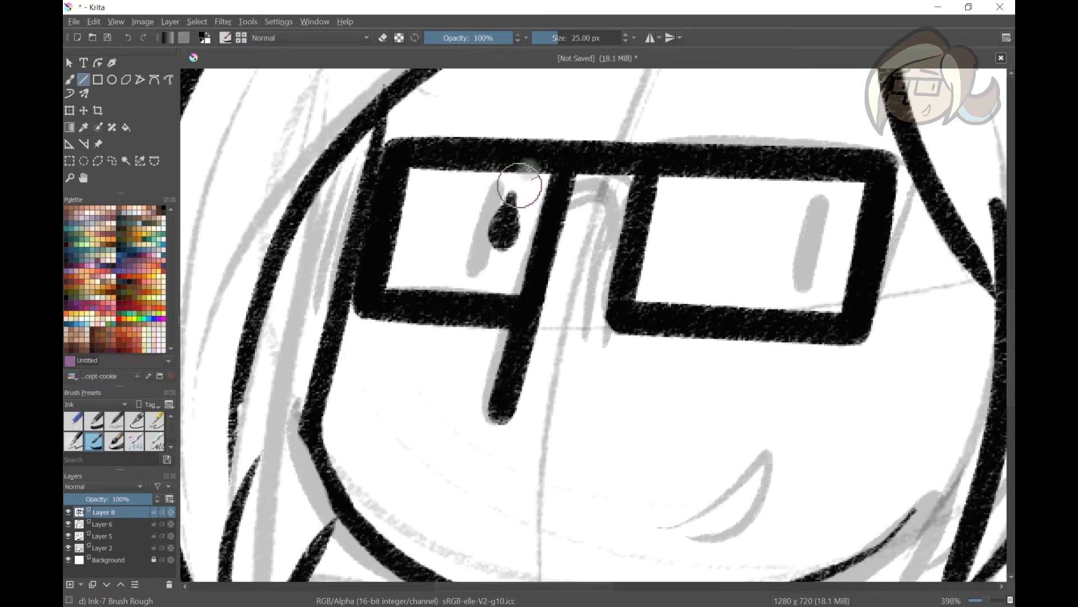
pyautogui.moveTo(519, 200); pyautogui.dragTo(497, 262)
pyautogui.moveTo(823, 202); pyautogui.dragTo(806, 287)
# Ink the crescent smiling mouth with its lower curve over the sketch
pyautogui.hotkey('ctrl', 'z')
pyautogui.moveTo(825, 210); pyautogui.dragTo(804, 274)
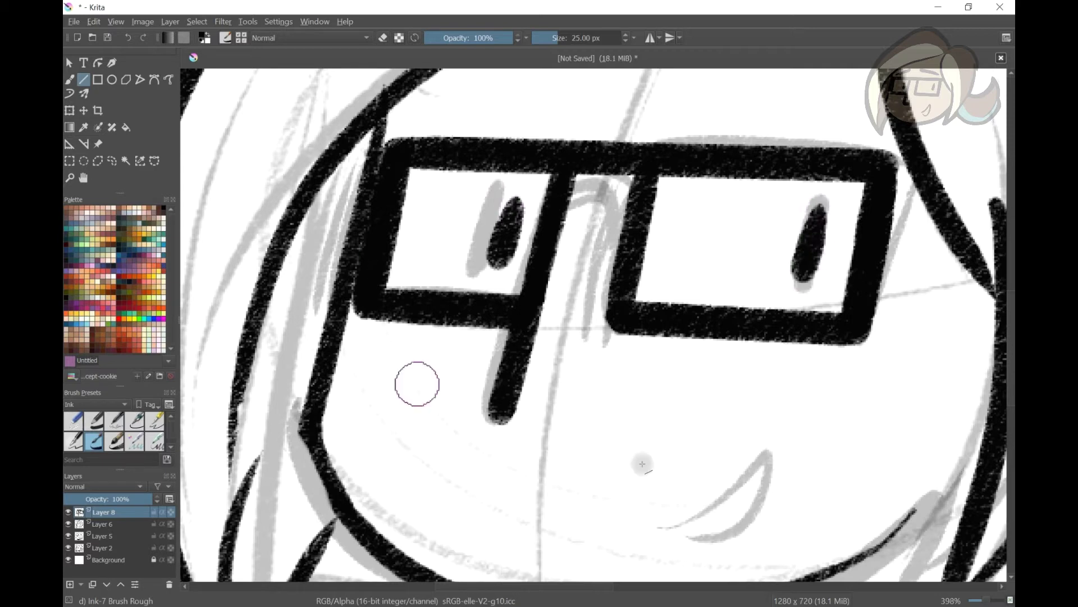
pyautogui.moveTo(775, 428)
pyautogui.mouseDown()
pyautogui.moveTo(692, 508)
pyautogui.moveTo(730, 533)
pyautogui.mouseUp()
pyautogui.hotkey('ctrl', 'z')
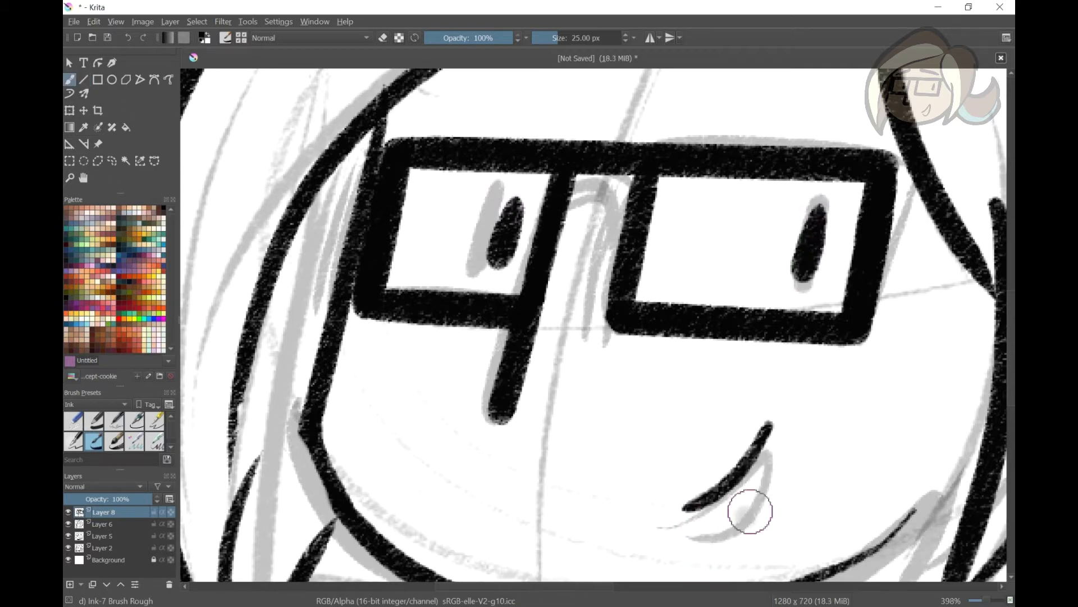
pyautogui.moveTo(783, 432); pyautogui.dragTo(716, 532)
pyautogui.hotkey('ctrl', 'z')
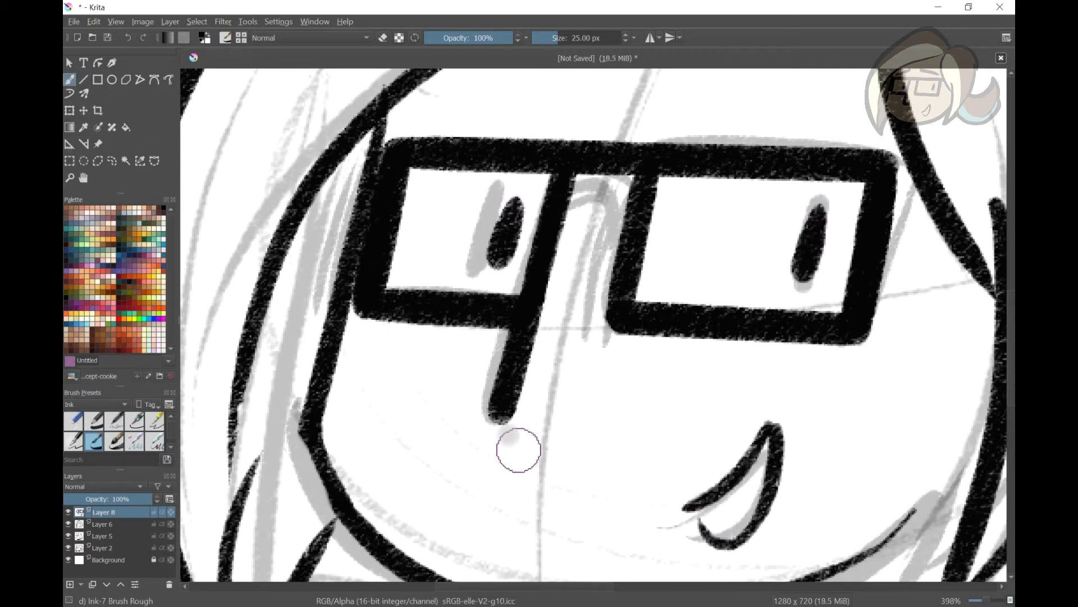
# Zoom in on the glasses and try a line joining the frame to the hair outline
pyautogui.hotkey('ctrl', 'space')
pyautogui.moveTo(533, 417)
pyautogui.mouseDown()
pyautogui.moveTo(506, 360)
pyautogui.moveTo(580, 289)
pyautogui.moveTo(715, 320)
pyautogui.moveTo(318, 372)
pyautogui.mouseUp()
pyautogui.moveTo(303, 235); pyautogui.dragTo(775, 306)
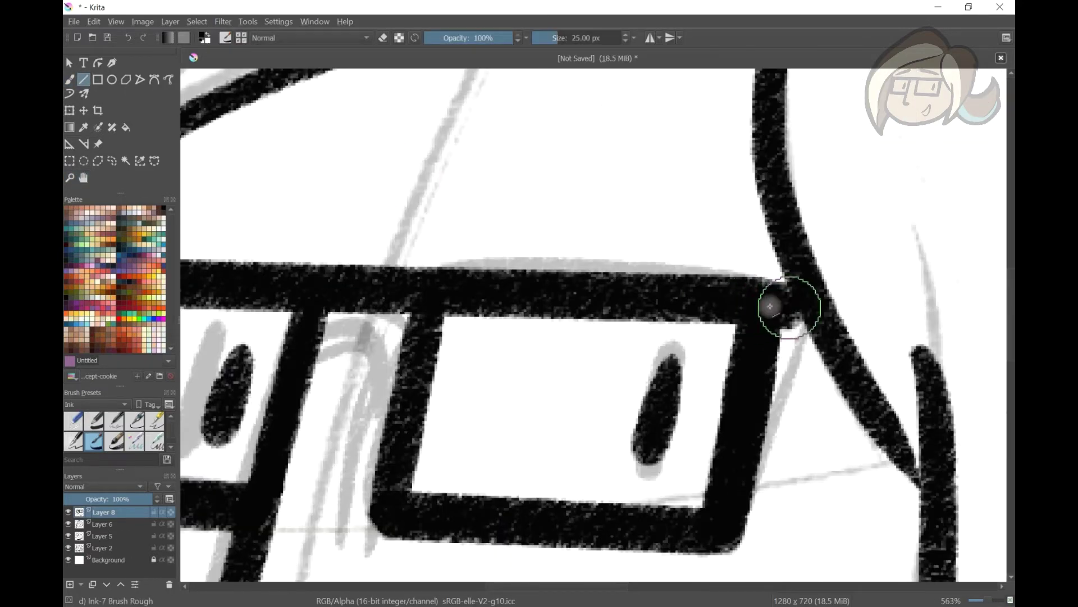
pyautogui.moveTo(224, 315); pyautogui.dragTo(595, 289)
pyautogui.hotkey('ctrl', 'z')
pyautogui.moveTo(404, 290); pyautogui.dragTo(371, 289)
pyautogui.hotkey('ctrl', 'z')
pyautogui.hotkey('ctrl', 'z')
pyautogui.hotkey('ctrl', 'z')
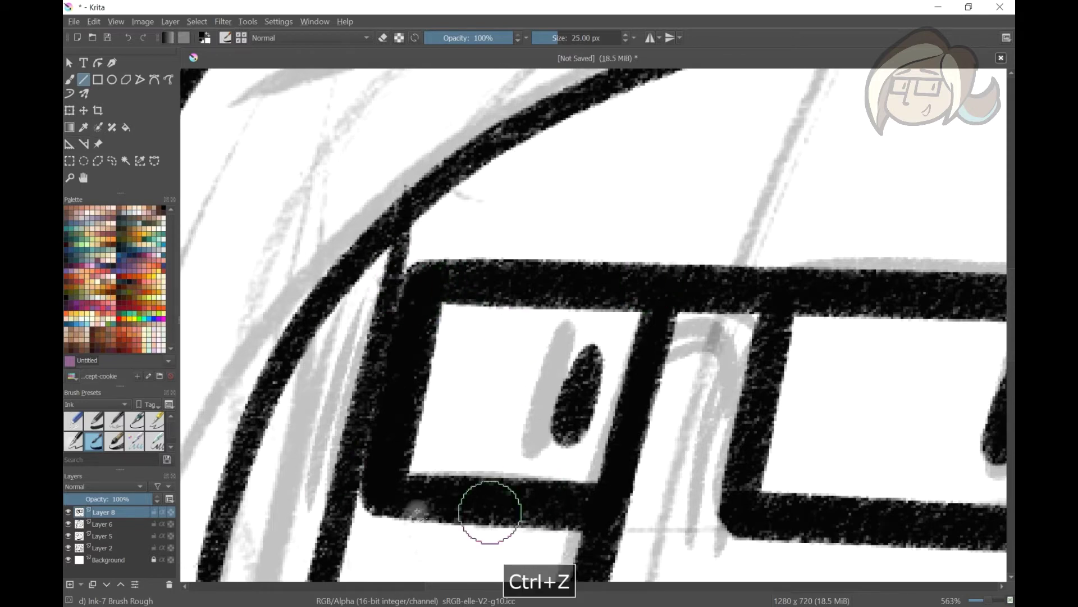
pyautogui.moveTo(486, 510); pyautogui.dragTo(588, 260)
pyautogui.press('v')
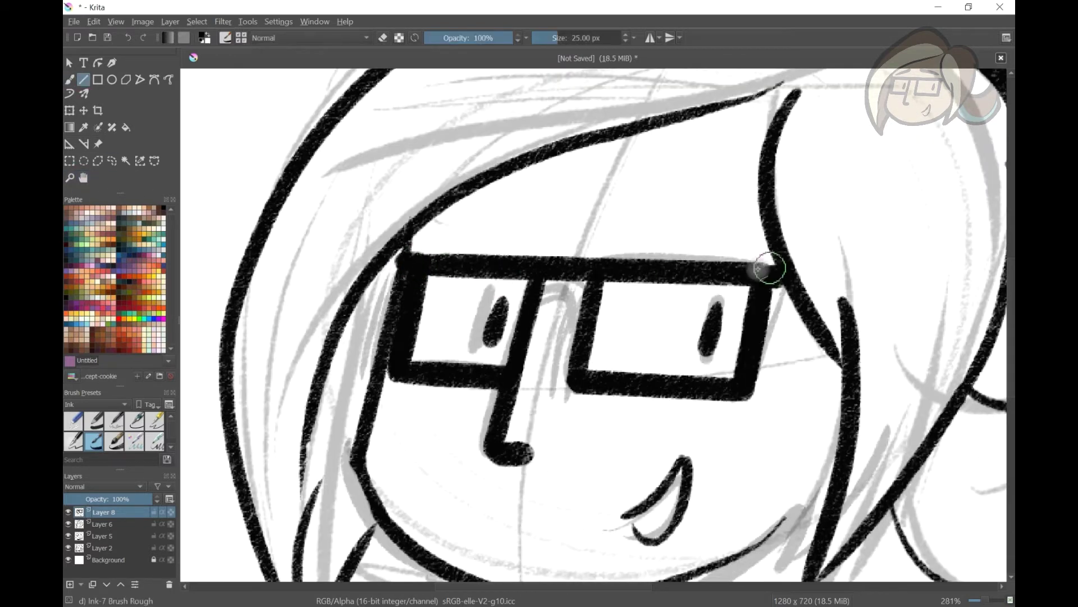
pyautogui.scroll(-1, 577, 246)
# Try redrawing an eyebrow above the glasses with the brush, then undo it
pyautogui.press('b')
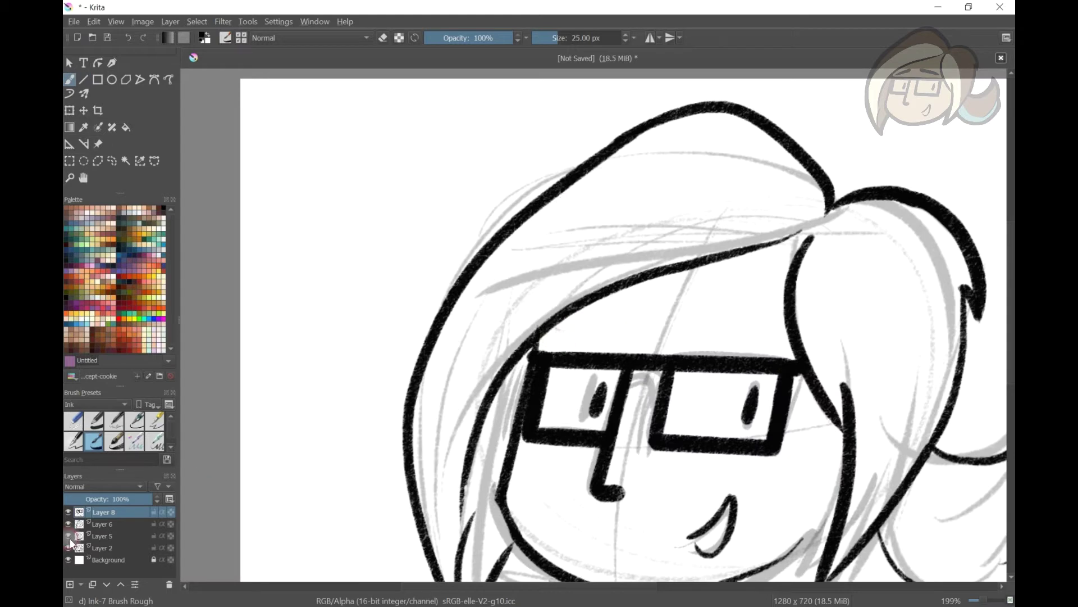
pyautogui.moveTo(68, 535); pyautogui.dragTo(68, 547)
pyautogui.hotkey('ctrl', 'z')
pyautogui.moveTo(688, 312); pyautogui.dragTo(781, 342)
pyautogui.hotkey('ctrl', 'z')
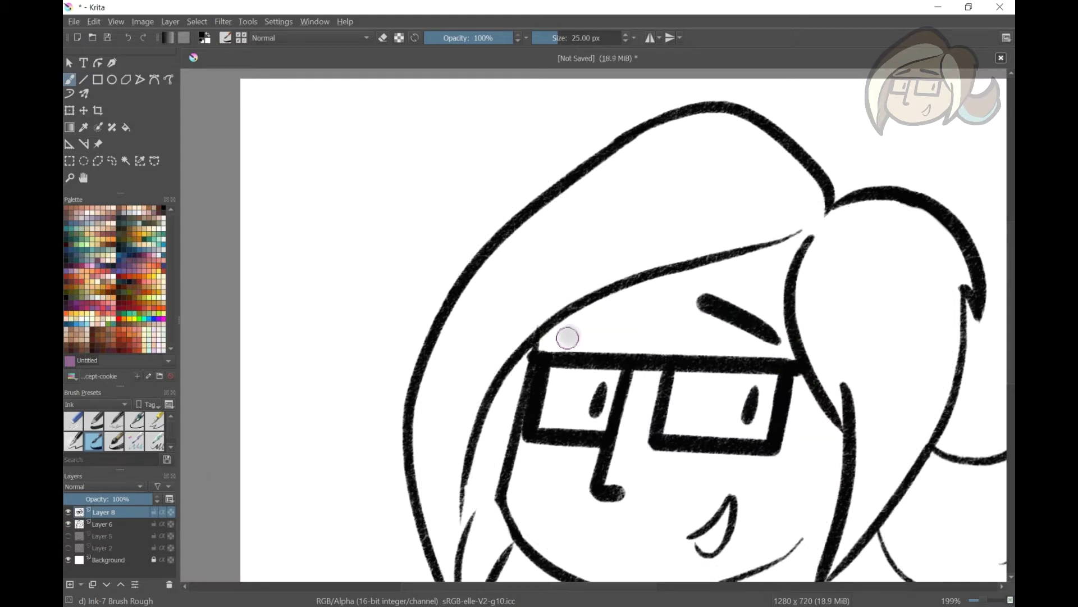
# Lasso the right eyebrow and rotate it flatter, shifting it slightly left
pyautogui.click(126, 160)
pyautogui.click(112, 160)
pyautogui.moveTo(697, 292); pyautogui.dragTo(784, 348)
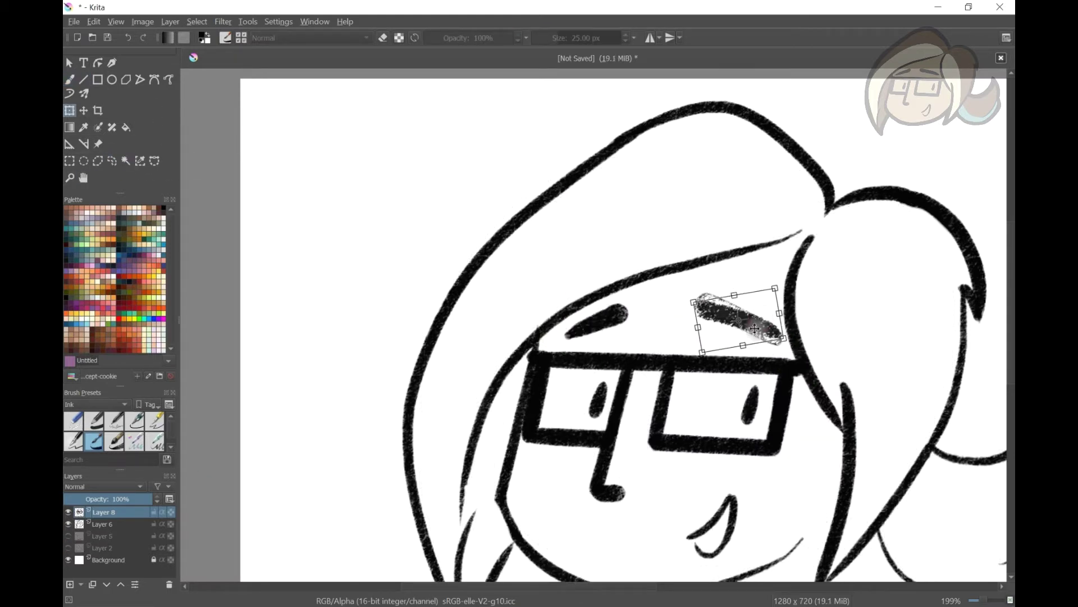
pyautogui.click(786, 351)
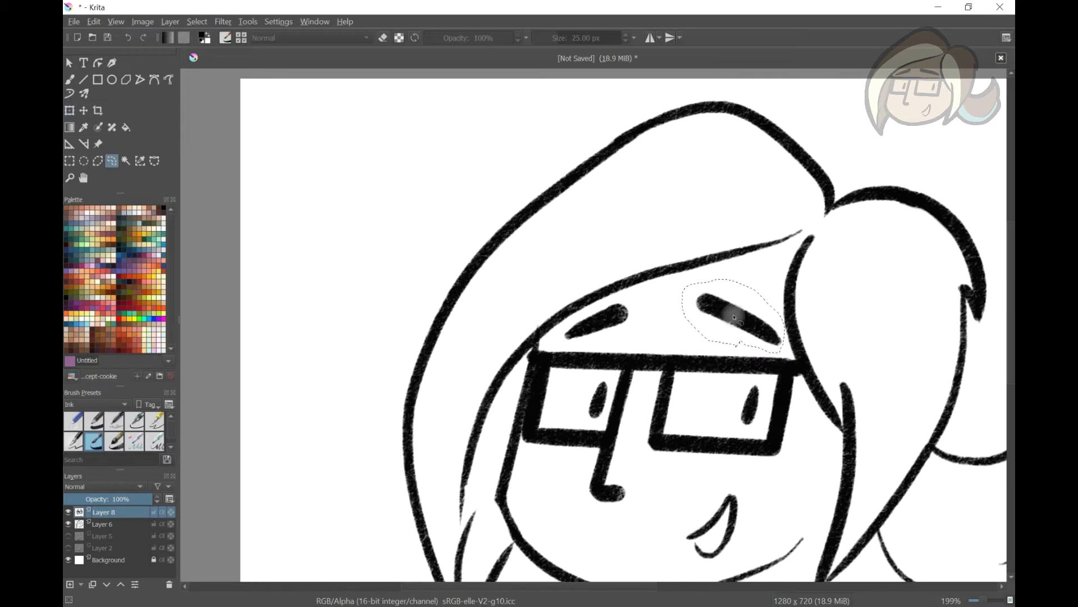
pyautogui.hotkey('ctrl', 't')
pyautogui.moveTo(729, 277); pyautogui.dragTo(747, 303)
pyautogui.press('Return')
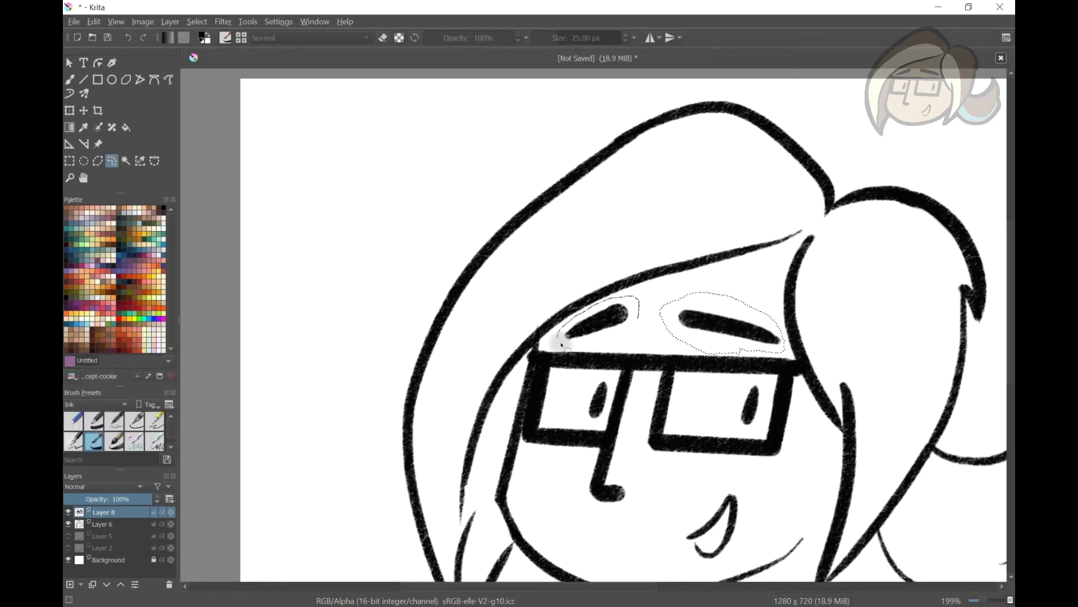
# Lasso the left eyebrow and rotate it to lie flatter
pyautogui.moveTo(561, 345); pyautogui.dragTo(562, 344)
pyautogui.hotkey('ctrl', 't')
pyautogui.moveTo(604, 300); pyautogui.dragTo(609, 307)
pyautogui.press('Return')
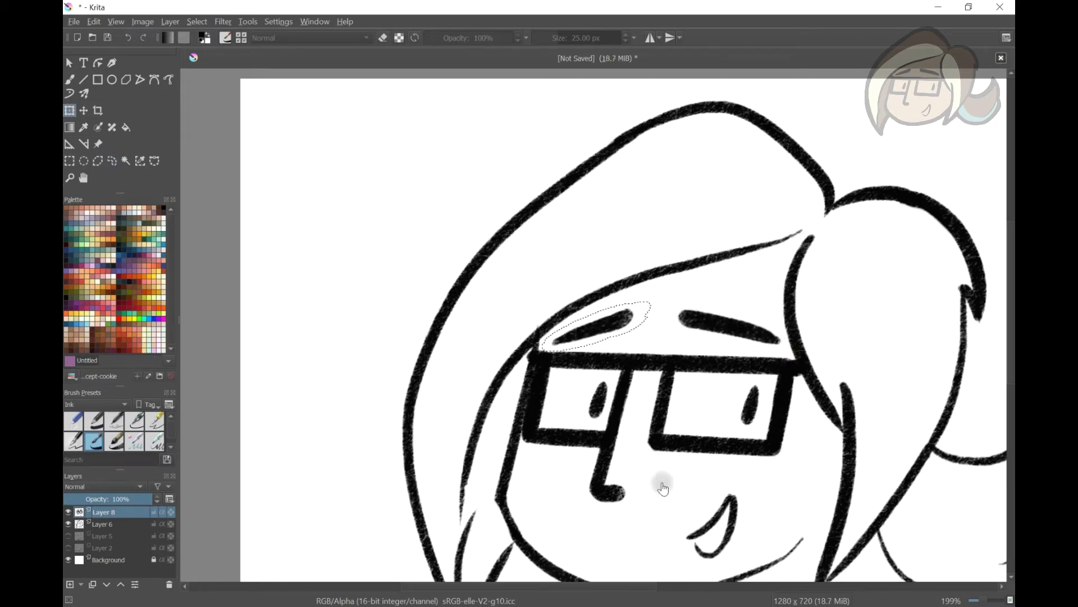
pyautogui.press('b')
pyautogui.scroll(-5, 612, 271)
pyautogui.hscroll(4, 612, 270)
# Add a new layer and ink a thicker chin line from the left cheek with Ink-7 Brush Rough
pyautogui.click(104, 533)
pyautogui.press('Insert')
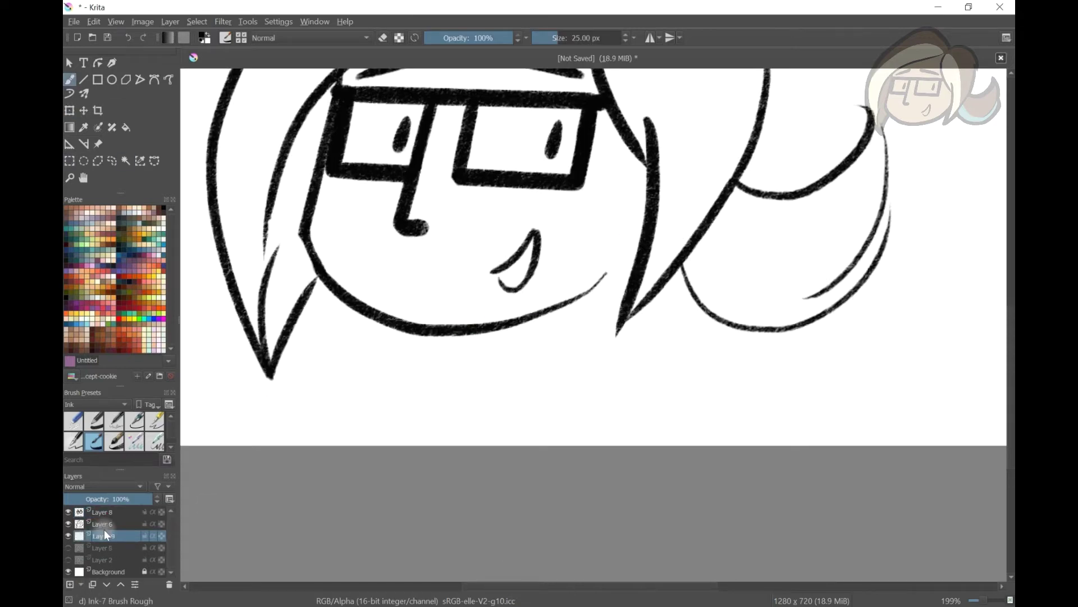
pyautogui.press('b')
pyautogui.moveTo(315, 231); pyautogui.dragTo(494, 280)
pyautogui.hotkey('ctrl', 'z')
pyautogui.moveTo(295, 205); pyautogui.dragTo(506, 287)
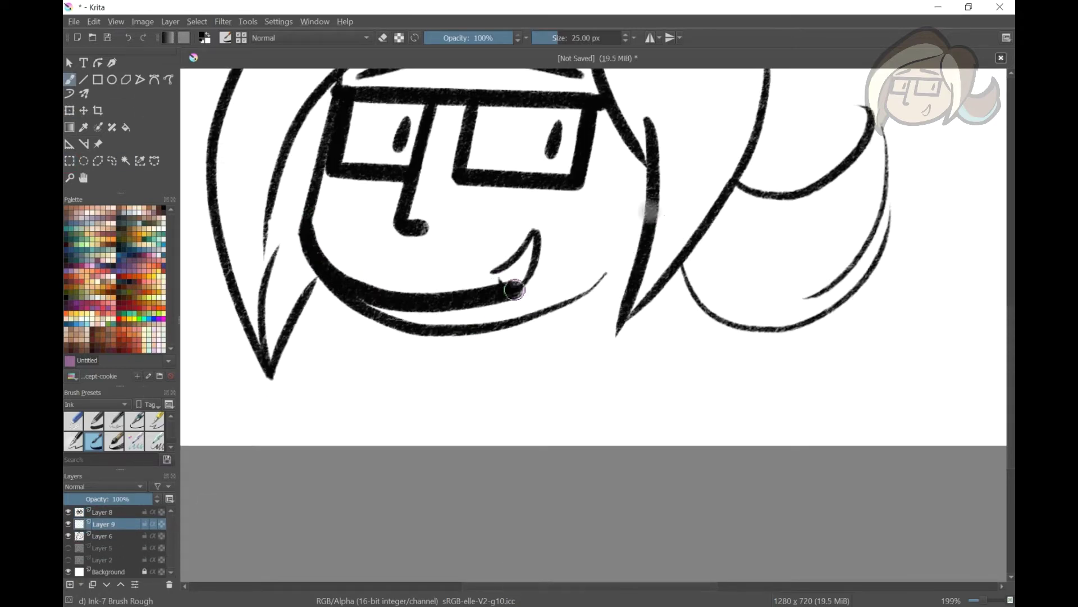
pyautogui.hotkey('ctrl', 'z')
pyautogui.moveTo(333, 260)
pyautogui.mouseDown()
pyautogui.moveTo(337, 272)
pyautogui.moveTo(589, 308)
pyautogui.mouseUp()
pyautogui.hotkey('ctrl', 'z')
pyautogui.moveTo(321, 267); pyautogui.dragTo(648, 243)
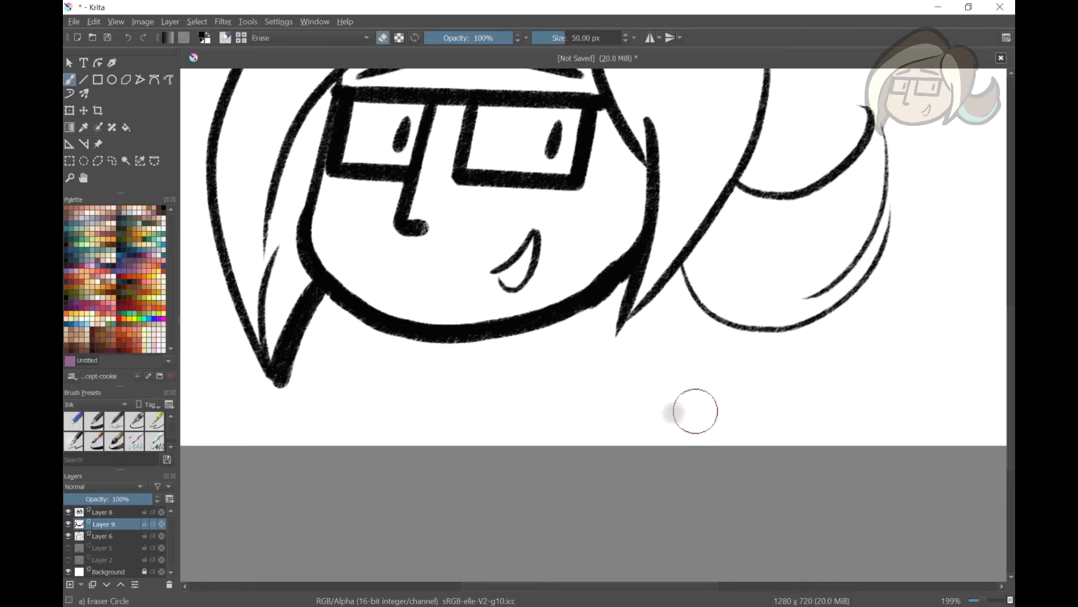
# Thicken the outline from the chin along the ponytail's lower edge and the left hair edge
pyautogui.press('/')
pyautogui.hotkey('ctrl', 'z')
pyautogui.moveTo(624, 270)
pyautogui.mouseDown()
pyautogui.moveTo(610, 335)
pyautogui.moveTo(669, 281)
pyautogui.moveTo(898, 208)
pyautogui.mouseUp()
pyautogui.hotkey('ctrl', 'z')
pyautogui.moveTo(690, 297); pyautogui.dragTo(732, 313)
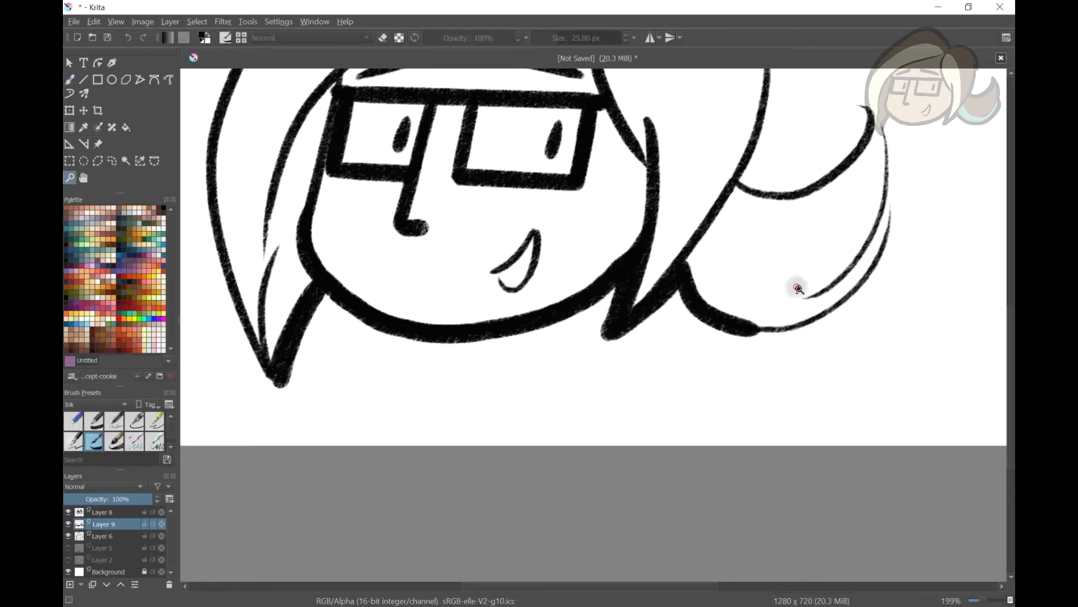
pyautogui.hotkey('ctrl', '-')
pyautogui.hotkey('ctrl', '-')
pyautogui.hotkey('ctrl', 'z')
pyautogui.moveTo(646, 293)
pyautogui.mouseDown()
pyautogui.moveTo(574, 350)
pyautogui.moveTo(621, 344)
pyautogui.mouseUp()
pyautogui.hotkey('ctrl', 'z')
pyautogui.hotkey('ctrl', 'z')
pyautogui.moveTo(331, 175)
pyautogui.mouseDown()
pyautogui.moveTo(308, 286)
pyautogui.moveTo(342, 385)
pyautogui.mouseUp()
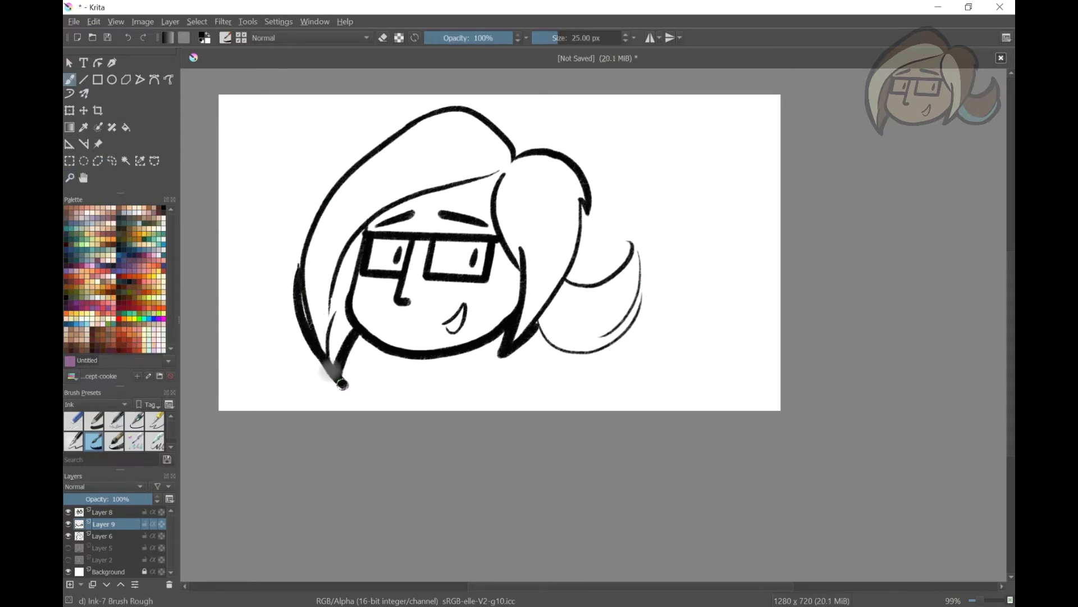
# Redraw the left and top hair outlines with thicker, darker ink strokes
pyautogui.hotkey('ctrl', 'z')
pyautogui.moveTo(302, 255); pyautogui.dragTo(352, 334)
pyautogui.hotkey('ctrl', 'z')
pyautogui.moveTo(299, 283)
pyautogui.mouseDown()
pyautogui.moveTo(361, 162)
pyautogui.moveTo(446, 100)
pyautogui.mouseUp()
pyautogui.hotkey('ctrl', 'z')
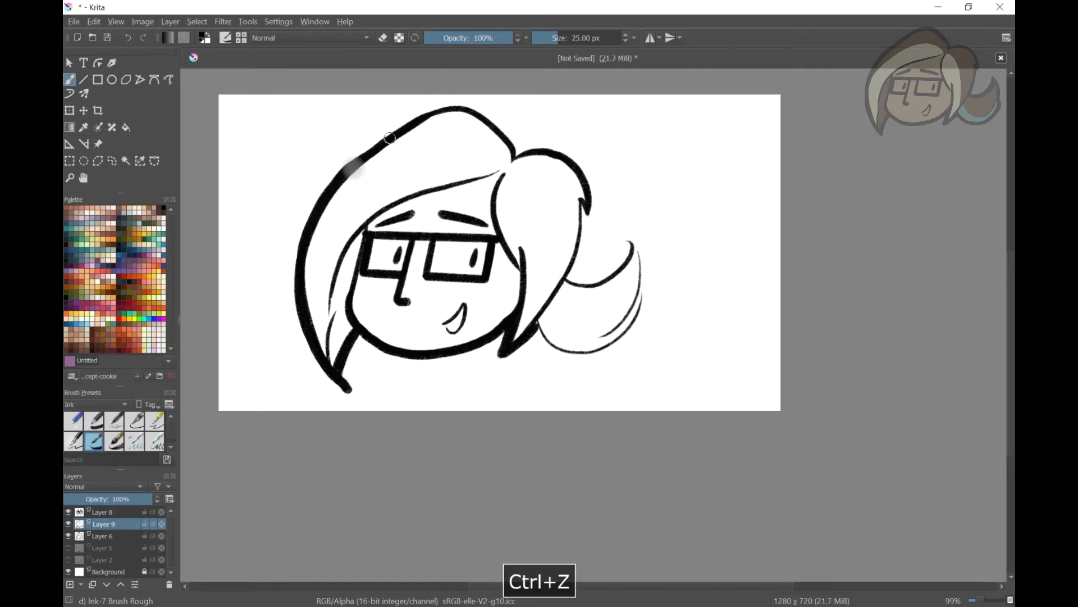
pyautogui.moveTo(390, 137); pyautogui.dragTo(428, 115)
pyautogui.moveTo(345, 165); pyautogui.dragTo(425, 111)
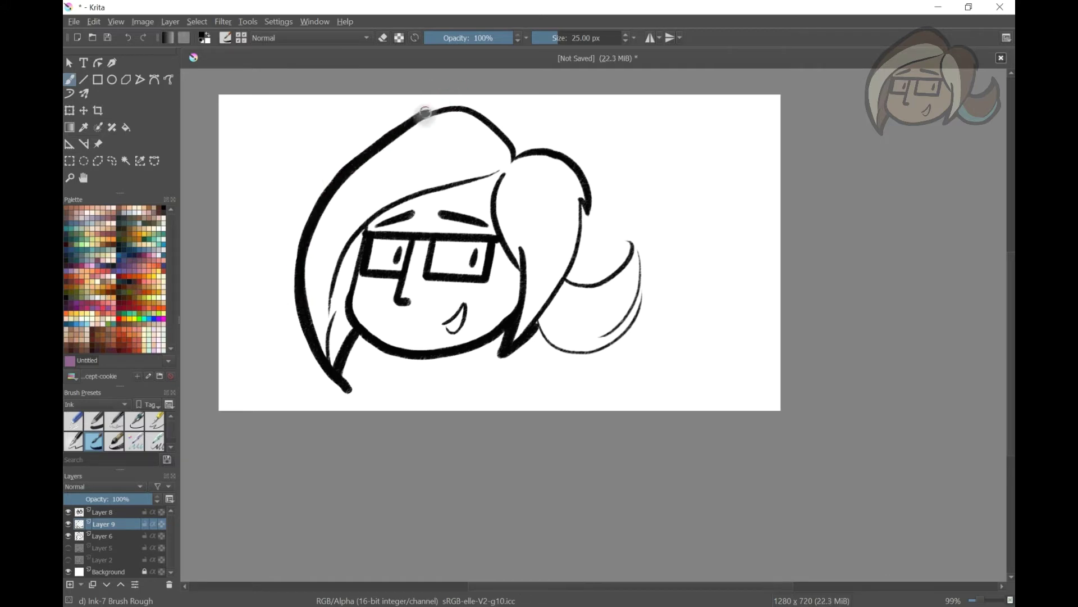
pyautogui.hotkey('ctrl', 'z')
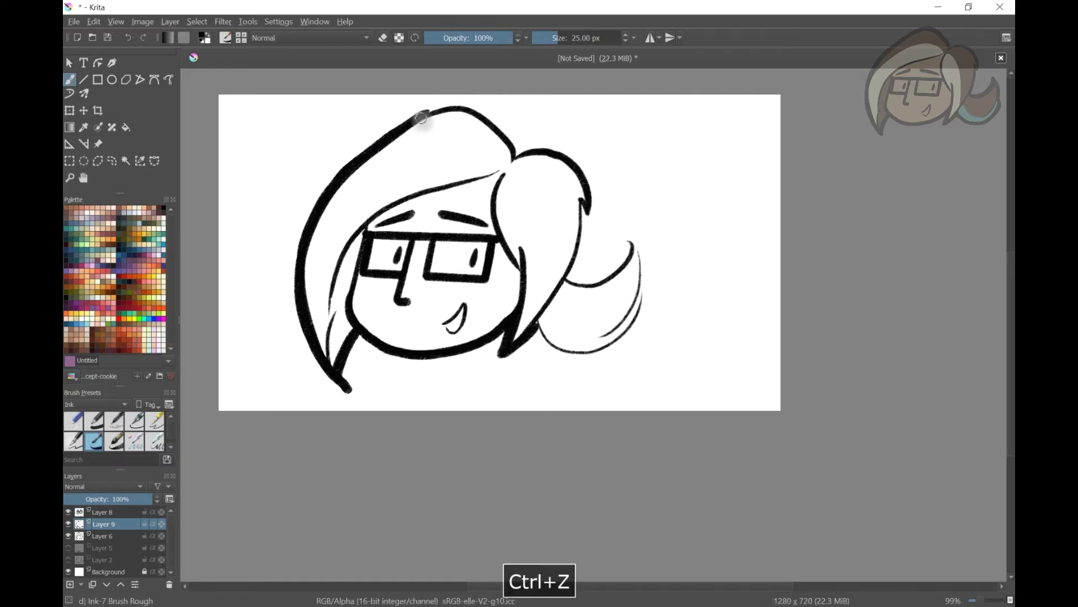
pyautogui.moveTo(424, 115); pyautogui.dragTo(477, 108)
pyautogui.hotkey('ctrl', 'z')
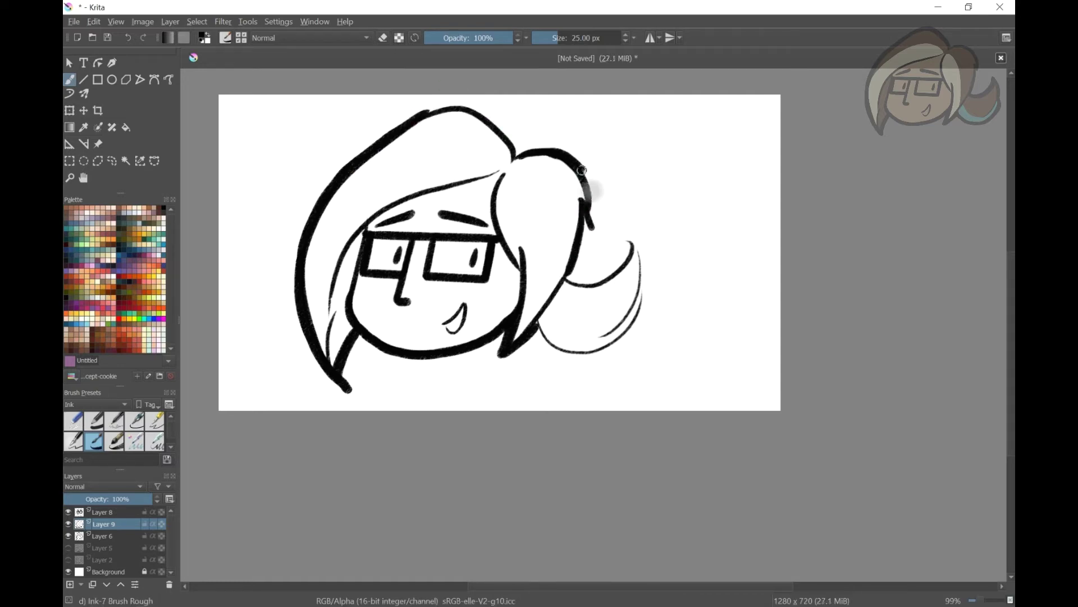
pyautogui.hotkey('ctrl', 'z')
# Zoom in and erase the overlapping ink at the ponytail junction
pyautogui.scroll(4, 494, 320)
pyautogui.press('+')
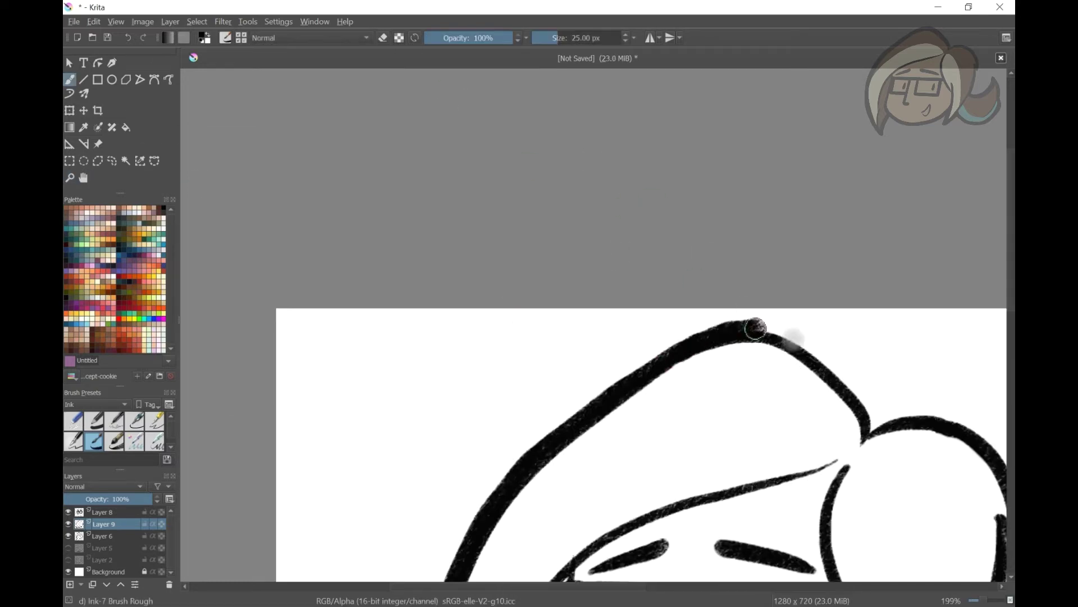
pyautogui.scroll(-5, 551, 267)
pyautogui.hscroll(6, 551, 267)
pyautogui.press('e')
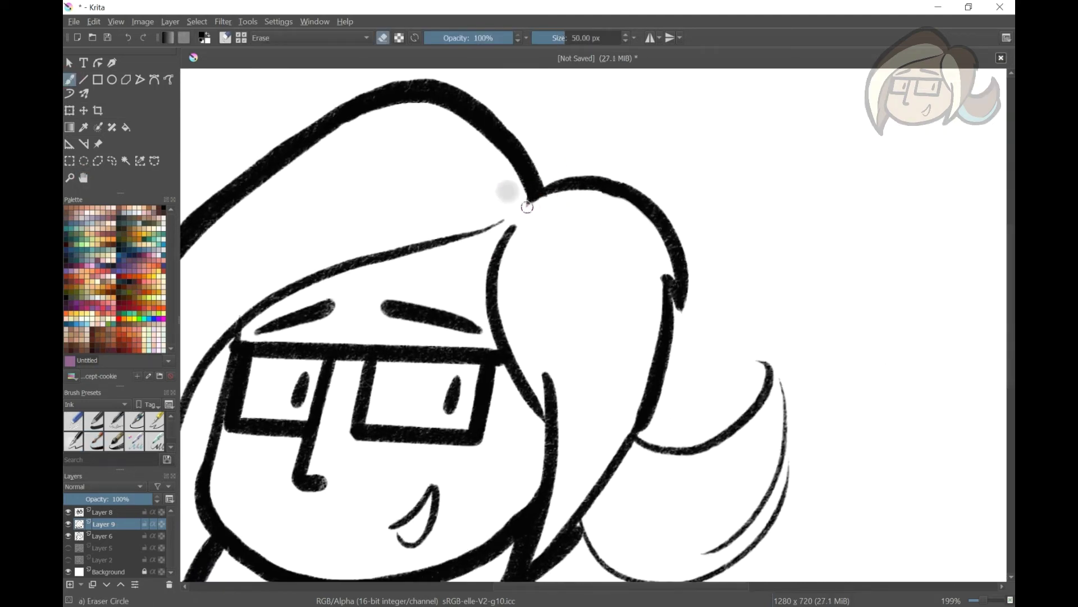
pyautogui.scroll(-5, 473, 243)
pyautogui.hscroll(5, 474, 242)
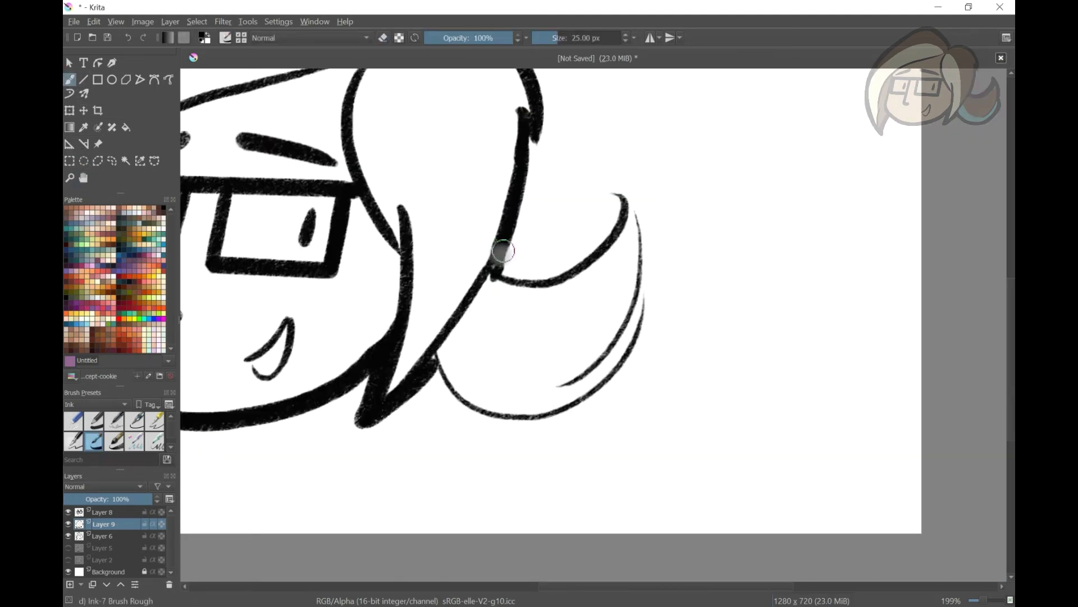
pyautogui.hotkey('ctrl', 'z')
pyautogui.moveTo(504, 251)
pyautogui.mouseDown()
pyautogui.moveTo(603, 240)
pyautogui.moveTo(631, 216)
pyautogui.moveTo(612, 198)
pyautogui.moveTo(623, 181)
pyautogui.moveTo(646, 287)
pyautogui.moveTo(520, 418)
pyautogui.mouseUp()
# Ink a thick bottom ponytail curve, then zoom and pan onto the ponytail lines
pyautogui.hotkey('ctrl', 'z')
pyautogui.moveTo(438, 354)
pyautogui.mouseDown()
pyautogui.moveTo(573, 430)
pyautogui.moveTo(461, 388)
pyautogui.moveTo(600, 401)
pyautogui.moveTo(581, 428)
pyautogui.mouseUp()
pyautogui.press('e')
pyautogui.hotkey('ctrl', 'z')
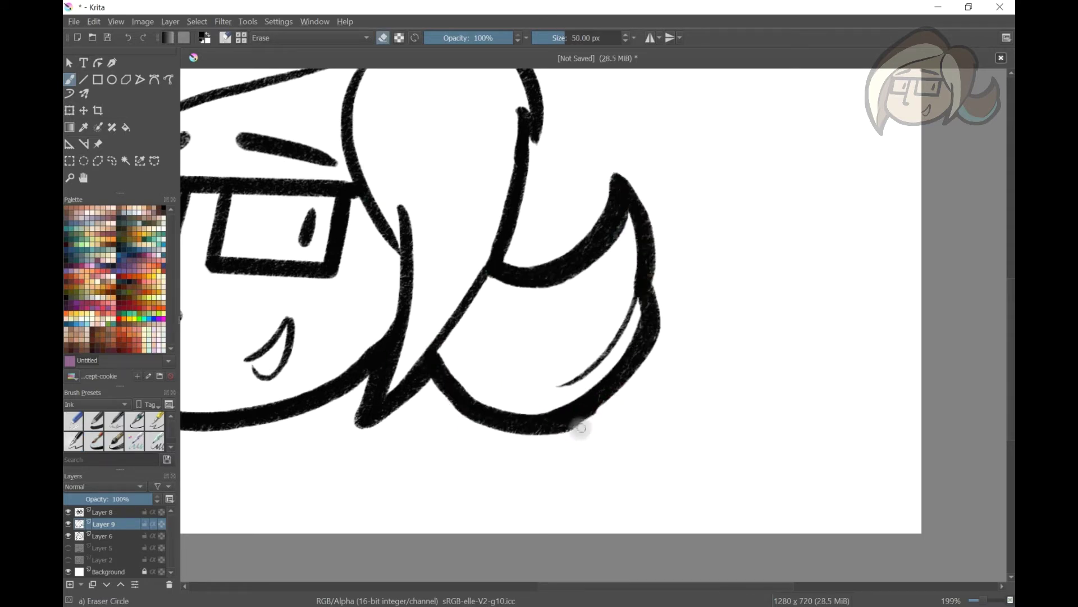
pyautogui.scroll(6, 570, 329)
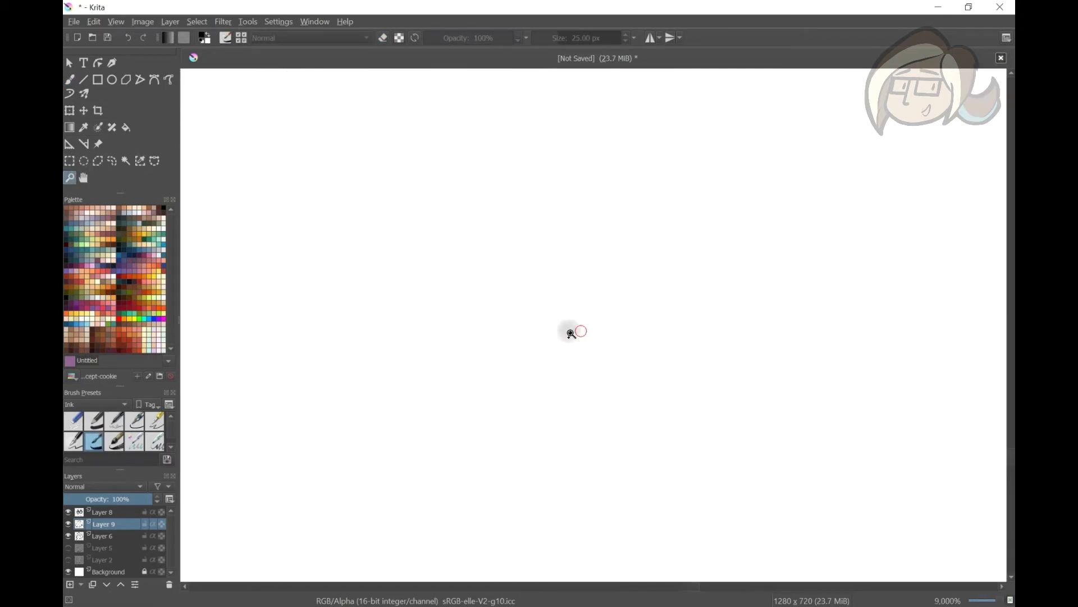
pyautogui.press('e')
pyautogui.moveTo(570, 330)
pyautogui.mouseDown()
pyautogui.moveTo(519, 190)
pyautogui.moveTo(594, 244)
pyautogui.moveTo(414, 315)
pyautogui.mouseUp()
pyautogui.hotkey('ctrl', 'z')
# Redraw the thick lower ponytail stroke until it sits cleanly
pyautogui.click(94, 21)
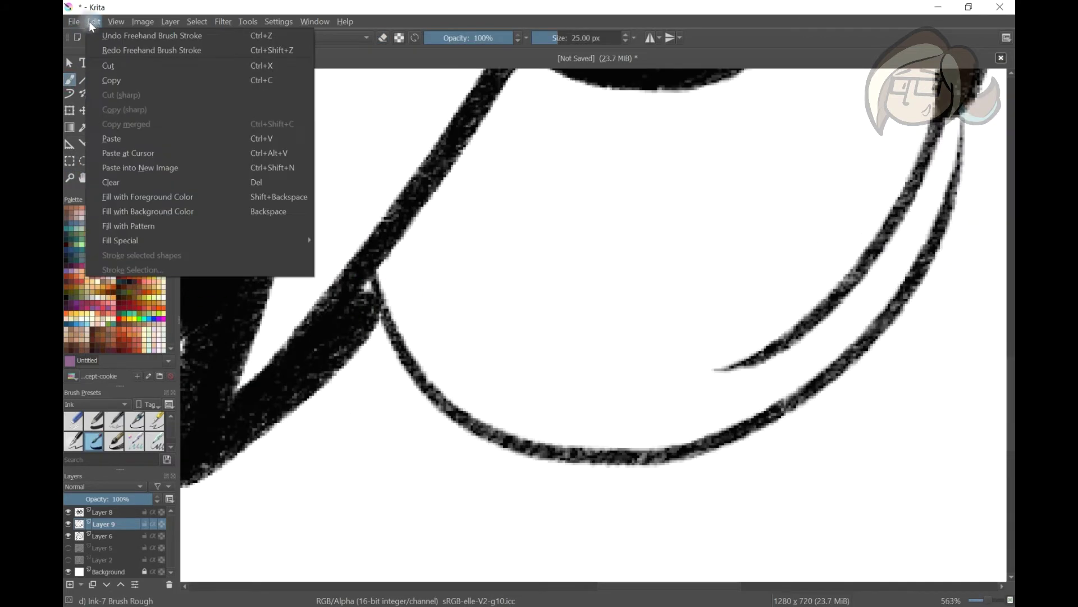
pyautogui.hotkey('ctrl', 'shift', 'z')
pyautogui.hotkey('ctrl', 'z')
pyautogui.hotkey('ctrl', 'shift', 'z')
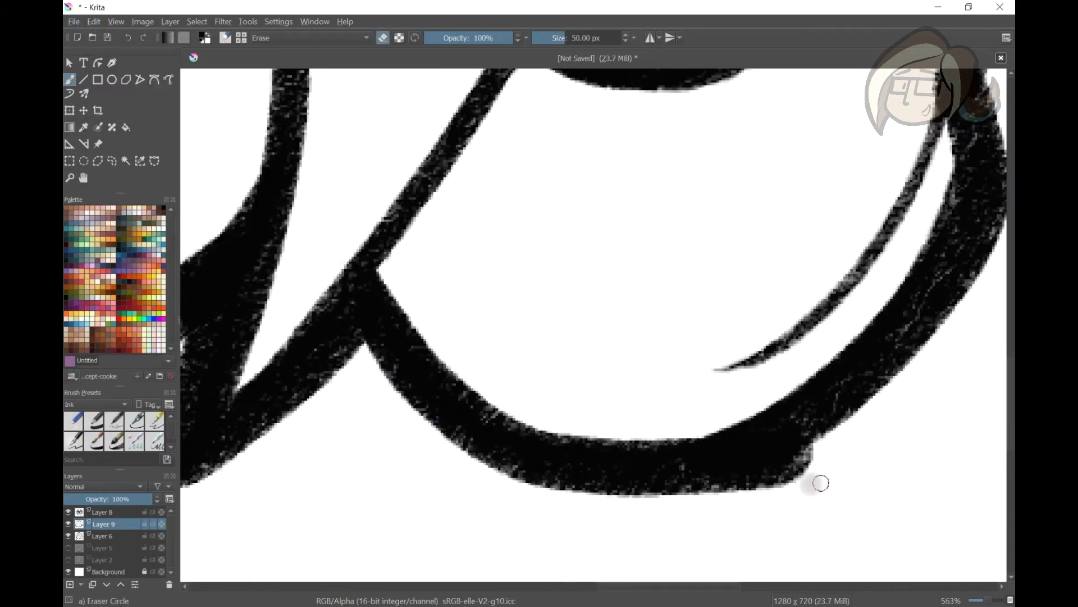
pyautogui.hotkey('ctrl', 'z')
pyautogui.moveTo(758, 441); pyautogui.dragTo(371, 292)
pyautogui.hotkey('ctrl', 'z')
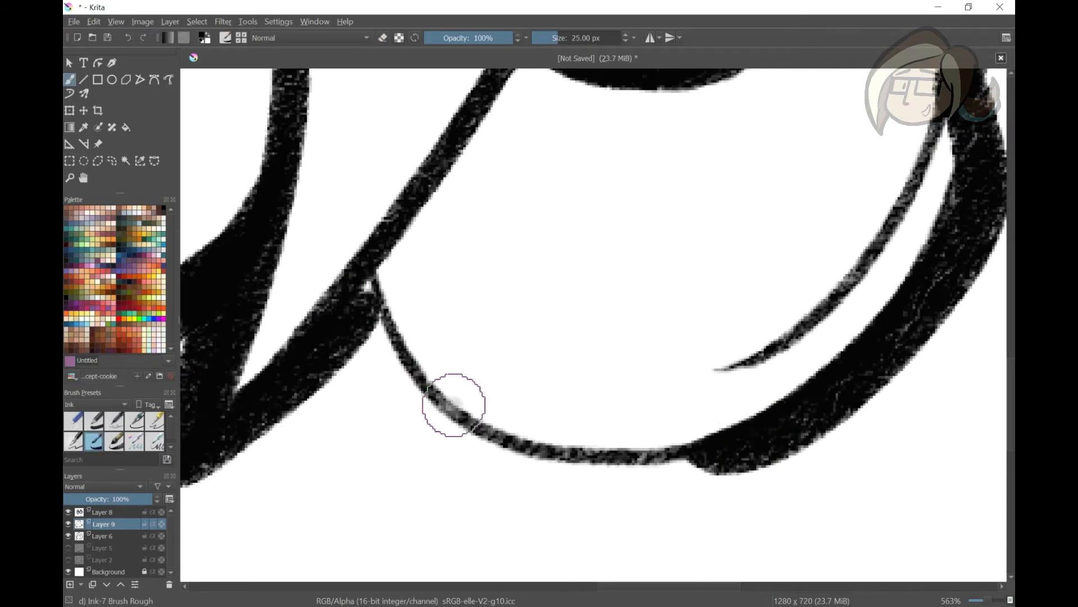
pyautogui.hotkey('ctrl', 'z')
pyautogui.moveTo(775, 433); pyautogui.dragTo(365, 305)
# Tidy the lower ponytail junction with the eraser, then return to inking
pyautogui.press('e')
pyautogui.scroll(-3, 412, 416)
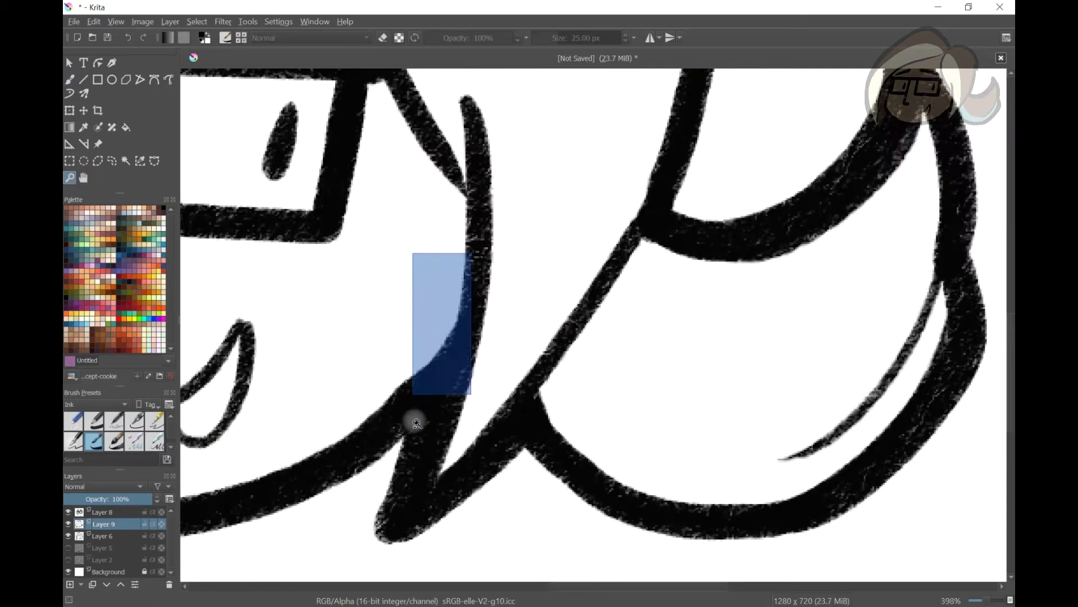
pyautogui.scroll(6, 412, 416)
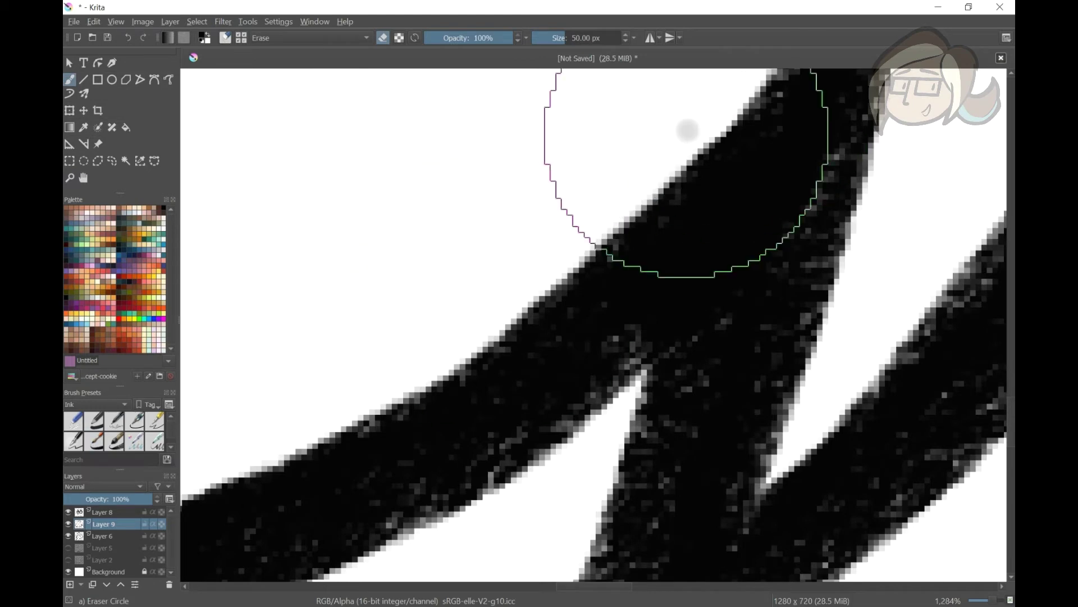
pyautogui.press('e')
pyautogui.scroll(-5, 535, 334)
pyautogui.scroll(-5, 536, 334)
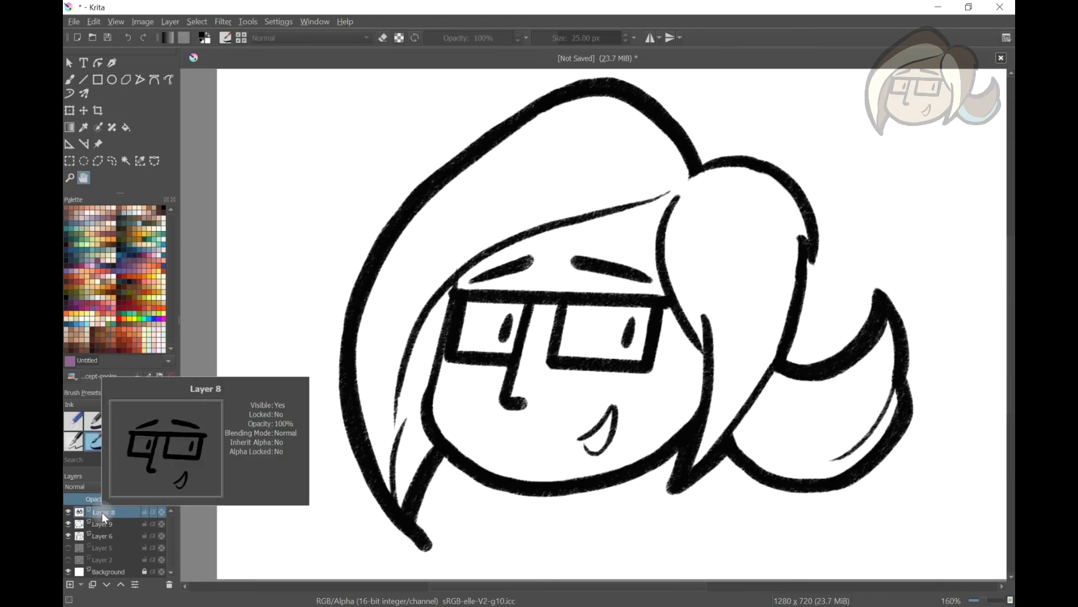
# Merge the outline fixes into Layer 6, remove the leftover sketch layers, and hide the Background layer
pyautogui.rightClick(112, 512)
pyautogui.press('Escape')
pyautogui.hotkey('ctrl', 'z')
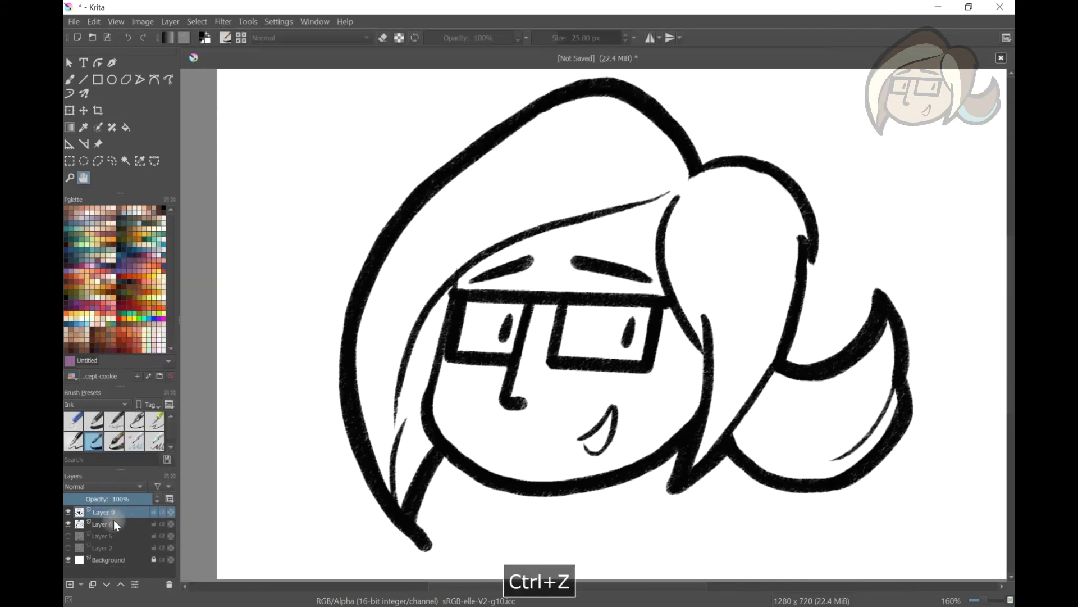
pyautogui.hotkey('ctrl', 'z')
pyautogui.hotkey('ctrl', 'z')
pyautogui.hotkey('ctrl', 'z')
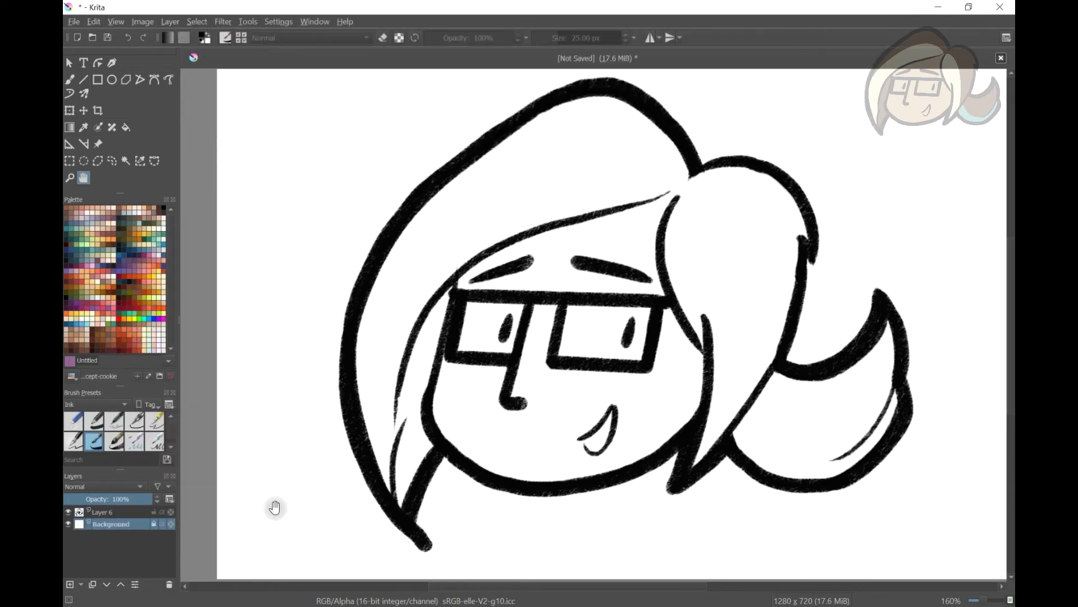
pyautogui.click(68, 524)
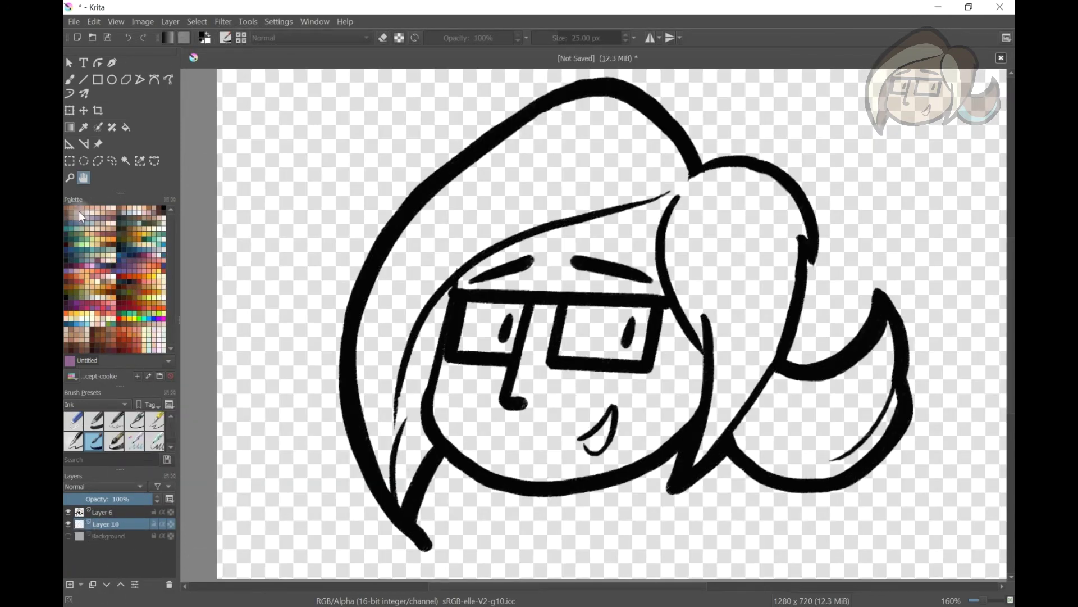
pyautogui.click(92, 346)
# Outline the face interior in tan on Layer 10, then fill the face area with tan
pyautogui.press('b')
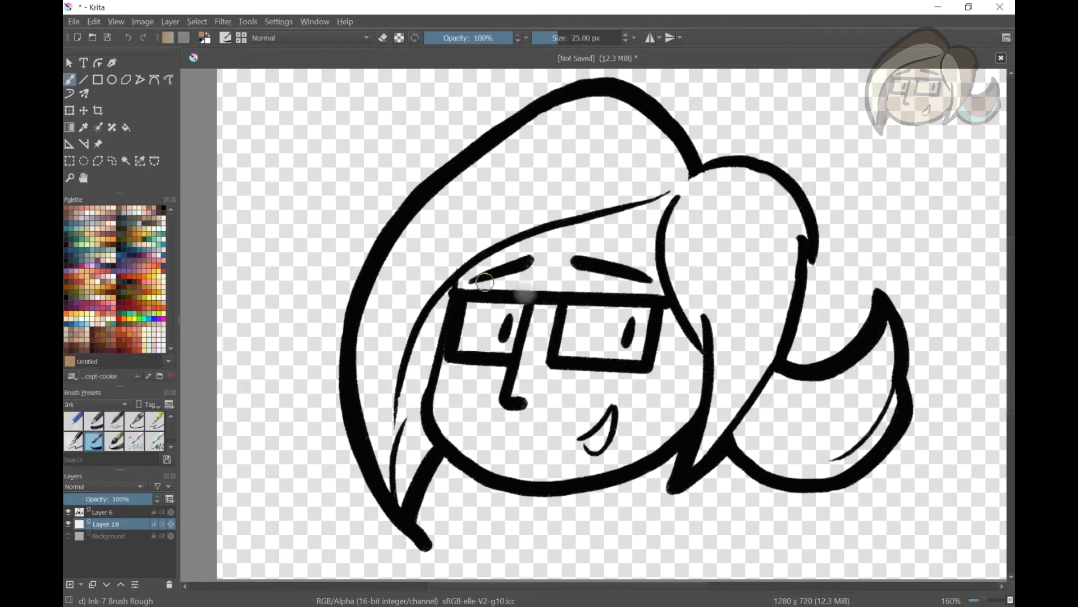
pyautogui.moveTo(458, 288); pyautogui.dragTo(687, 193)
pyautogui.hotkey('ctrl', 'z')
pyautogui.moveTo(459, 288)
pyautogui.mouseDown()
pyautogui.moveTo(622, 207)
pyautogui.moveTo(662, 208)
pyautogui.mouseUp()
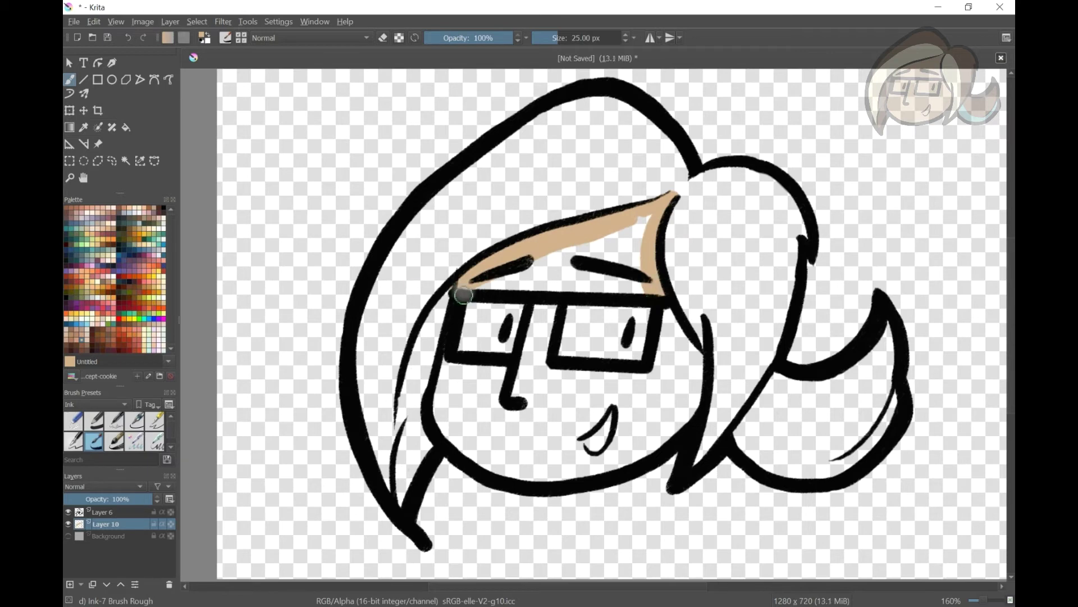
pyautogui.moveTo(463, 295)
pyautogui.mouseDown()
pyautogui.moveTo(541, 478)
pyautogui.moveTo(662, 292)
pyautogui.mouseUp()
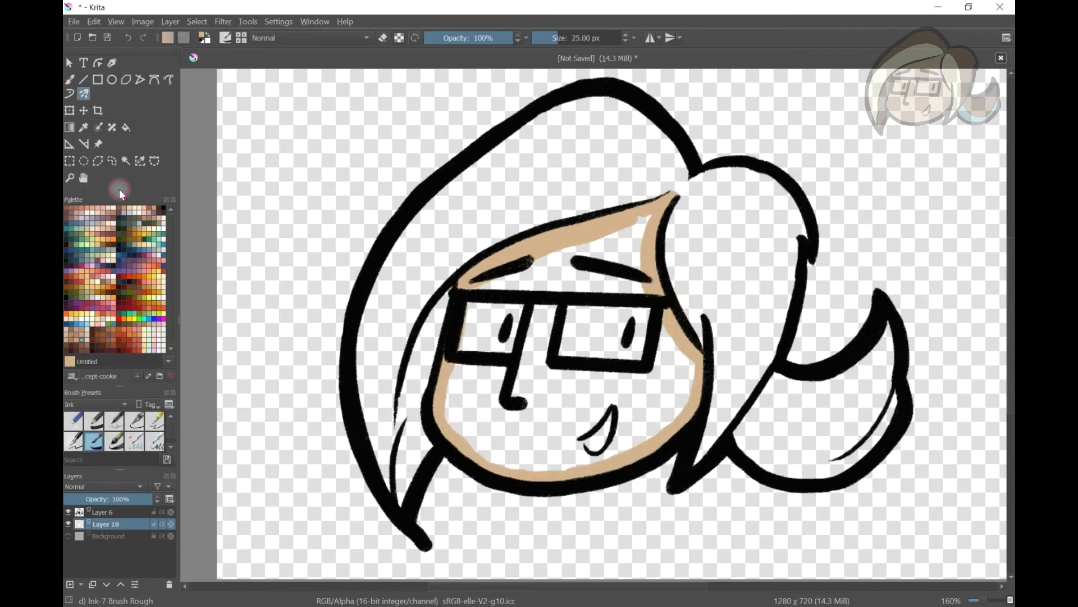
pyautogui.press('f')
pyautogui.click(578, 422)
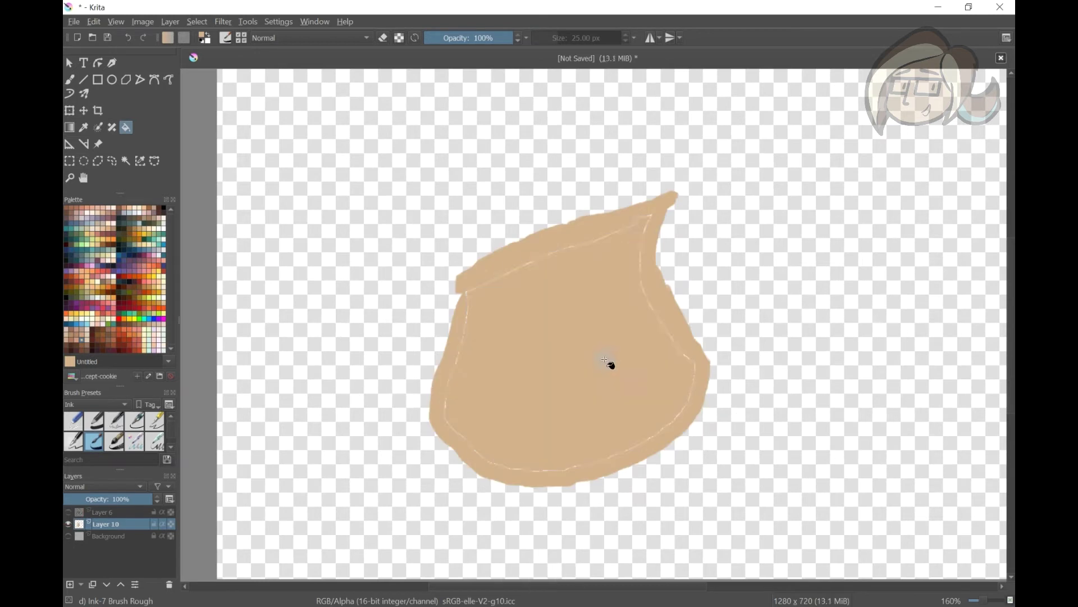
pyautogui.hotkey('ctrl', 'z')
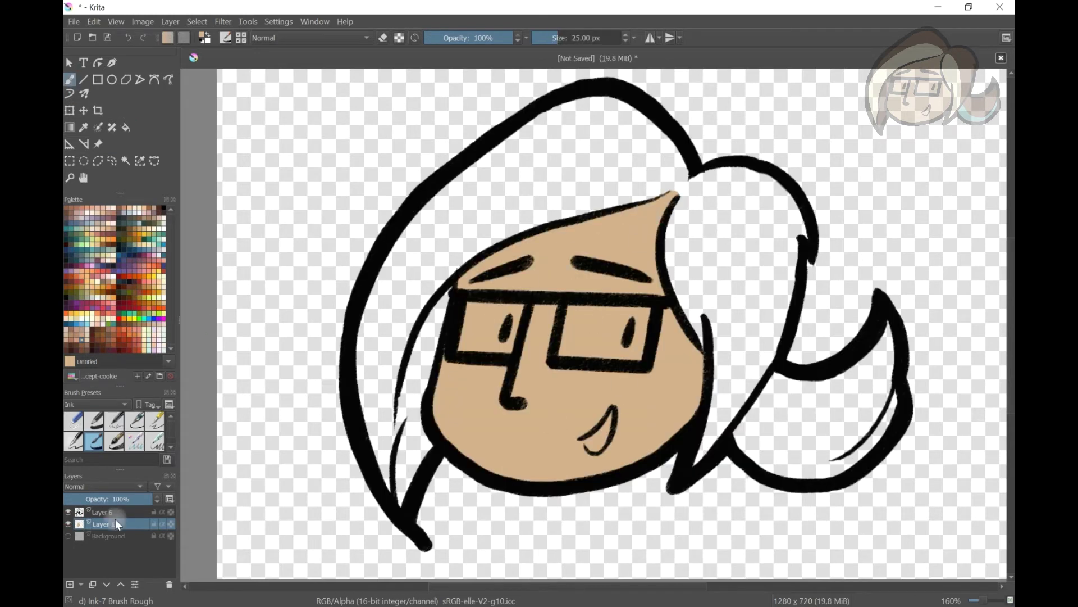
# Rename the colour layer to 'skin' and add a new layer for the hair
pyautogui.press('BackSpace')
pyautogui.press('BackSpace')
pyautogui.write('skin')
pyautogui.press('Return')
pyautogui.press('Return')
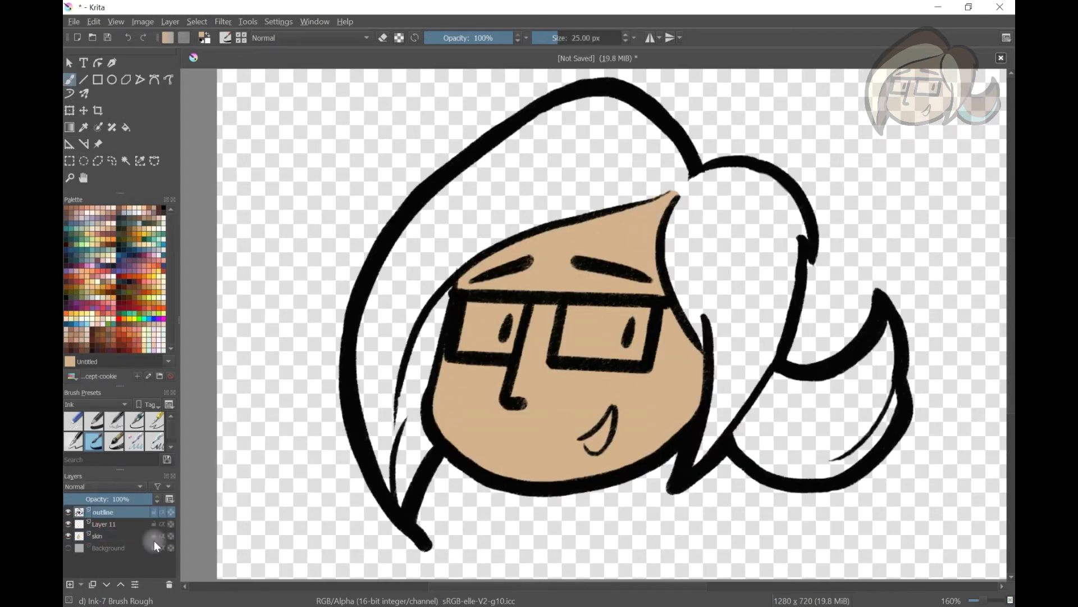
pyautogui.hotkey('ctrl', 'j')
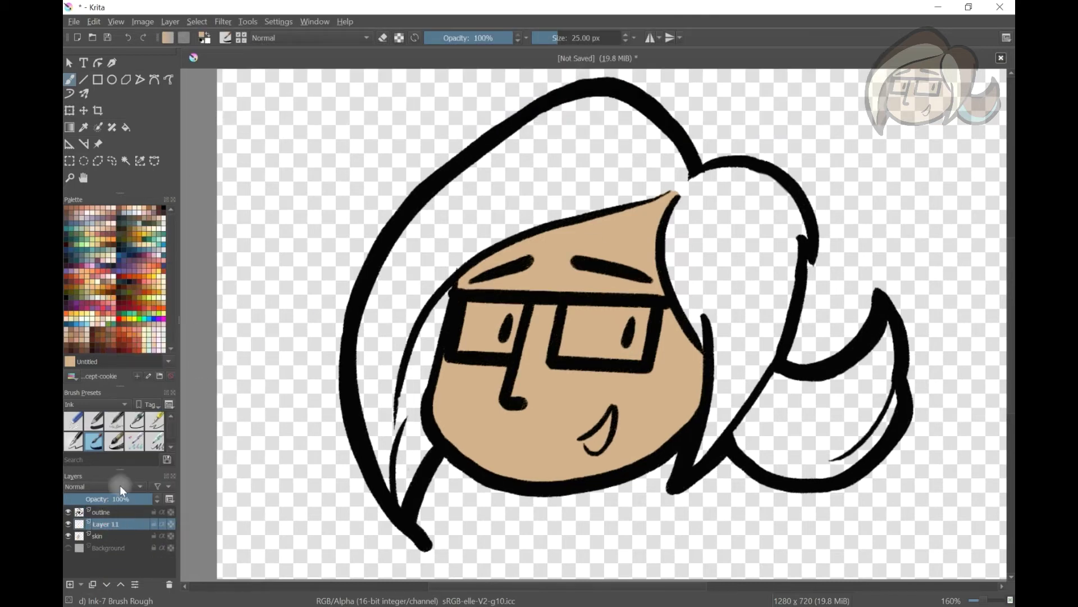
# Paint dark brown on the side strand and lower ponytail, cleaning up stray paint
pyautogui.click(137, 375)
pyautogui.press('Return')
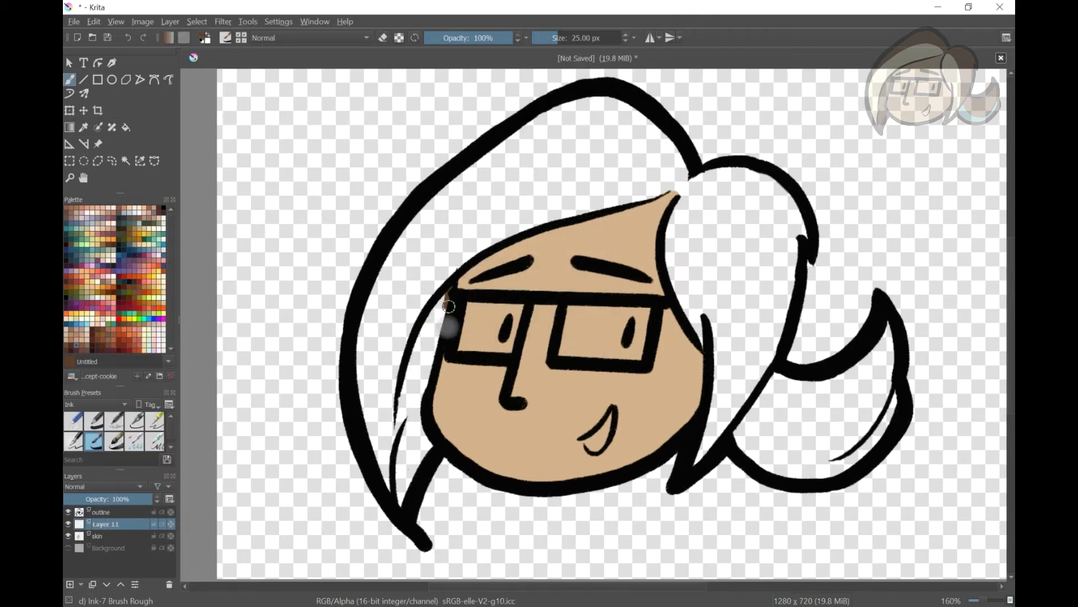
pyautogui.moveTo(449, 307); pyautogui.dragTo(438, 340)
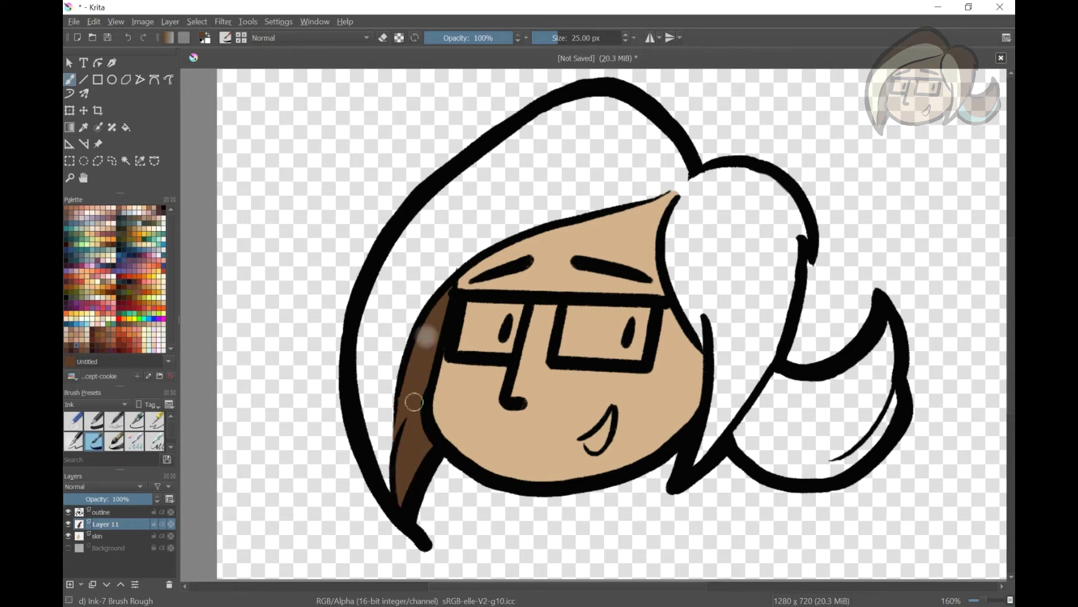
pyautogui.moveTo(802, 447)
pyautogui.mouseDown()
pyautogui.moveTo(861, 368)
pyautogui.moveTo(842, 410)
pyautogui.moveTo(867, 397)
pyautogui.moveTo(890, 403)
pyautogui.mouseUp()
pyautogui.press('e')
pyautogui.press('e')
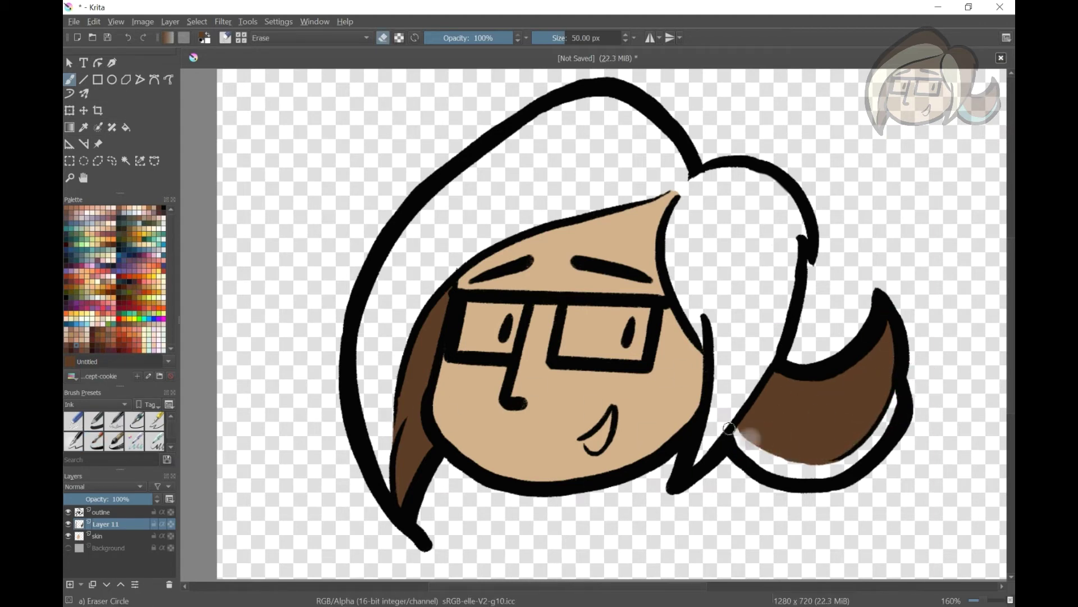
pyautogui.hotkey('ctrl', 'z')
pyautogui.moveTo(729, 427); pyautogui.dragTo(748, 441)
pyautogui.hotkey('ctrl', 'z')
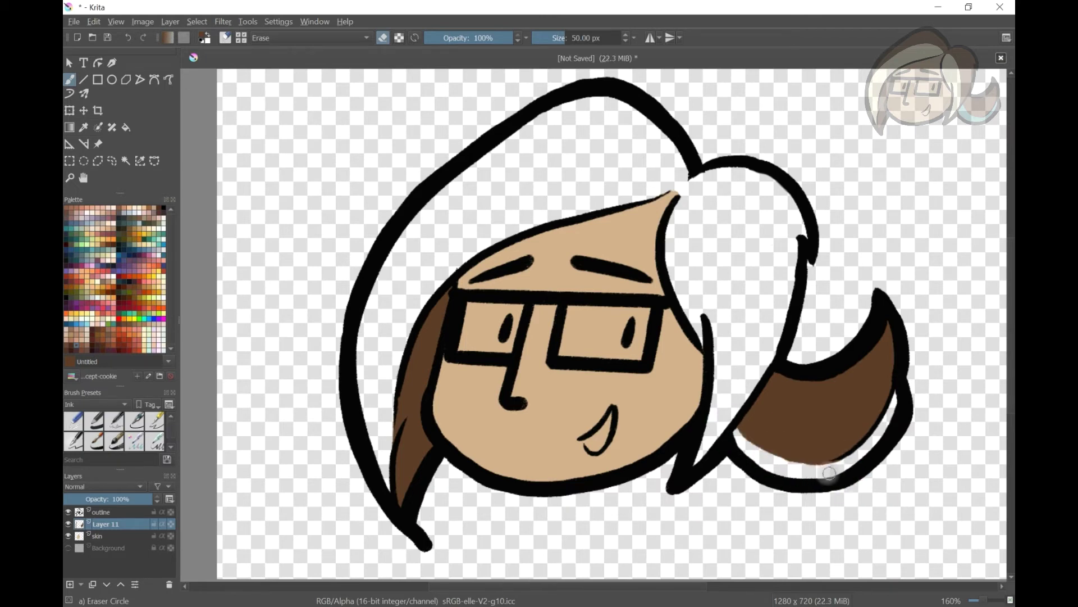
pyautogui.hotkey('ctrl', 'z')
pyautogui.press('e')
# Fill the top and left side of the hair and the rest of the ponytail with brown
pyautogui.moveTo(476, 150); pyautogui.dragTo(642, 138)
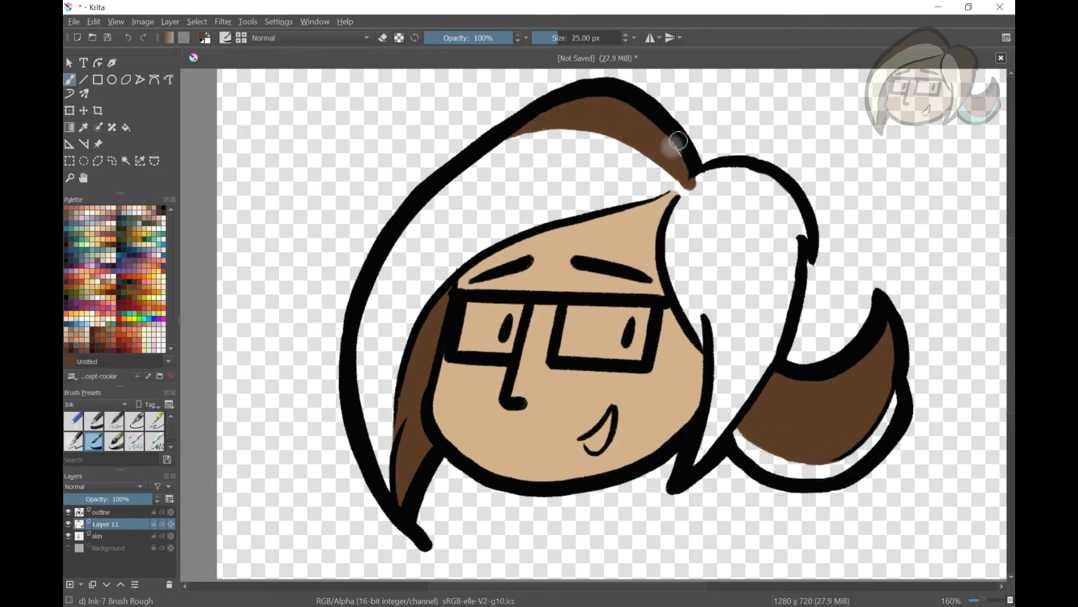
pyautogui.moveTo(476, 155); pyautogui.dragTo(641, 155)
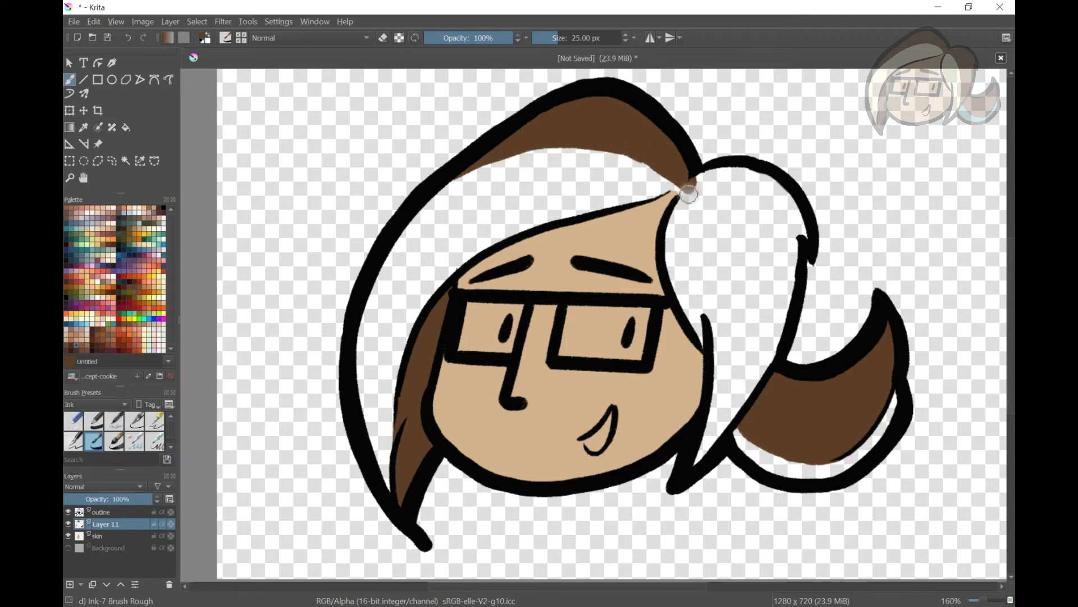
pyautogui.moveTo(410, 225)
pyautogui.mouseDown()
pyautogui.moveTo(589, 151)
pyautogui.moveTo(394, 232)
pyautogui.moveTo(465, 191)
pyautogui.mouseUp()
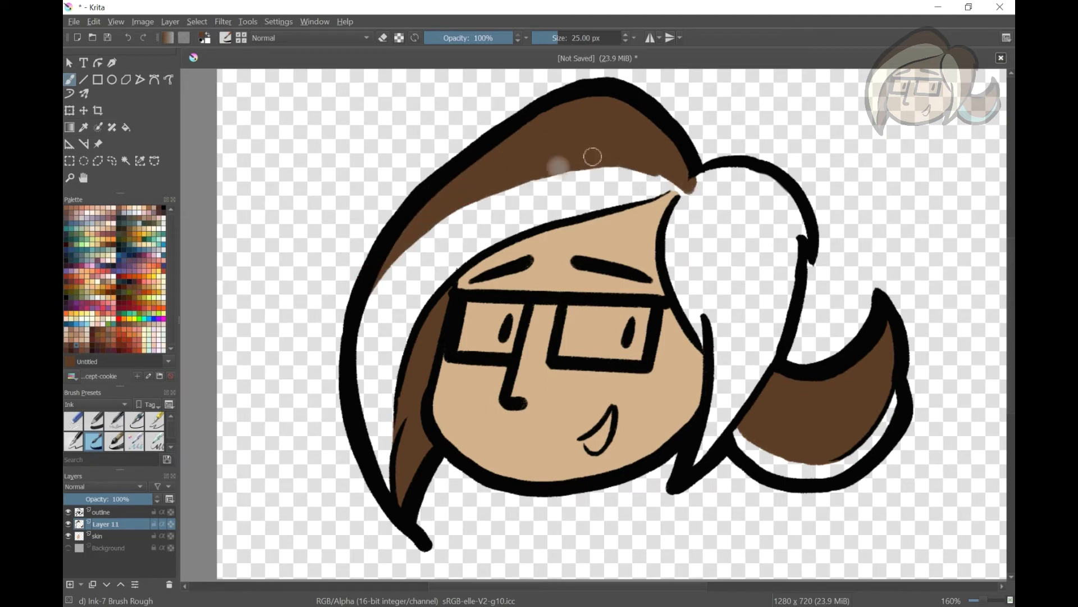
pyautogui.hotkey('ctrl', 'z')
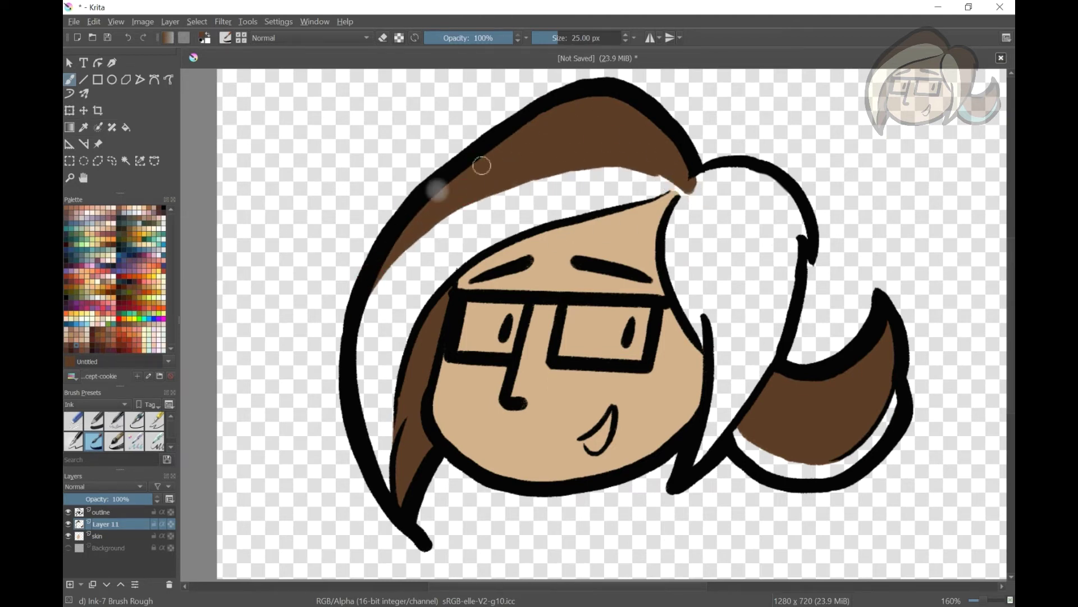
pyautogui.moveTo(673, 190); pyautogui.dragTo(737, 336)
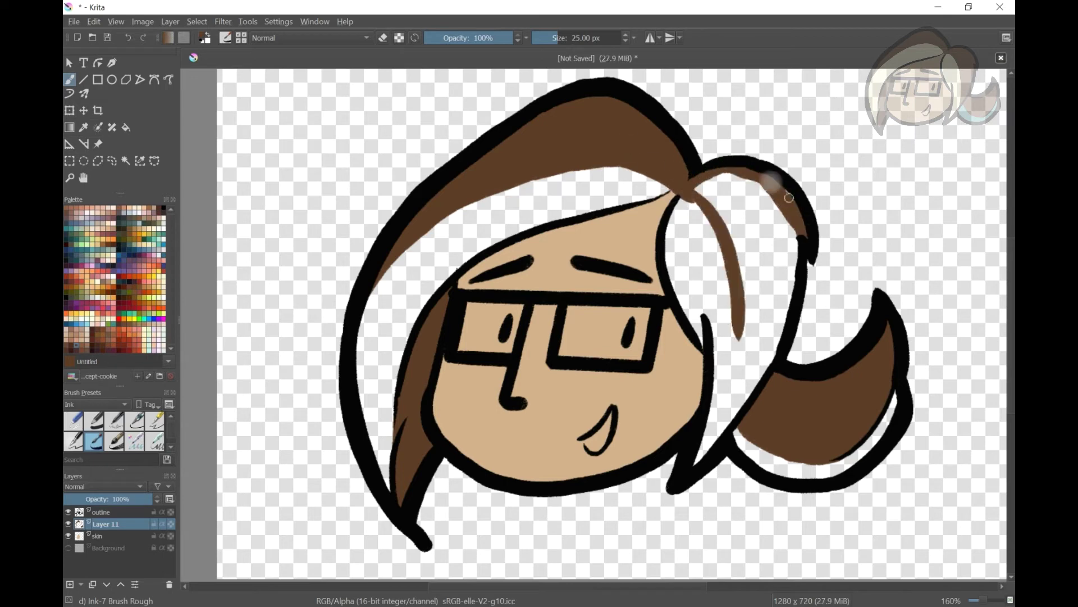
pyautogui.moveTo(789, 198)
pyautogui.mouseDown()
pyautogui.moveTo(735, 172)
pyautogui.moveTo(790, 262)
pyautogui.moveTo(754, 280)
pyautogui.moveTo(772, 224)
pyautogui.moveTo(683, 189)
pyautogui.moveTo(744, 321)
pyautogui.moveTo(753, 389)
pyautogui.mouseUp()
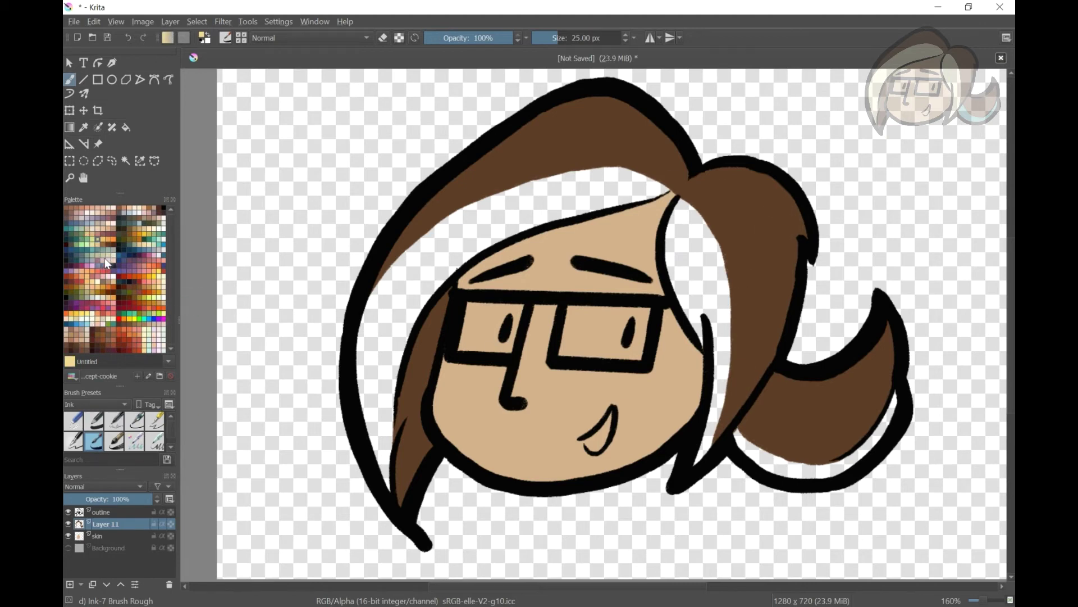
# Rename the hair layer to brownHair and paint cream bangs across the forehead on the layer above
pyautogui.doubleClick(104, 536)
pyautogui.write('brownHair')
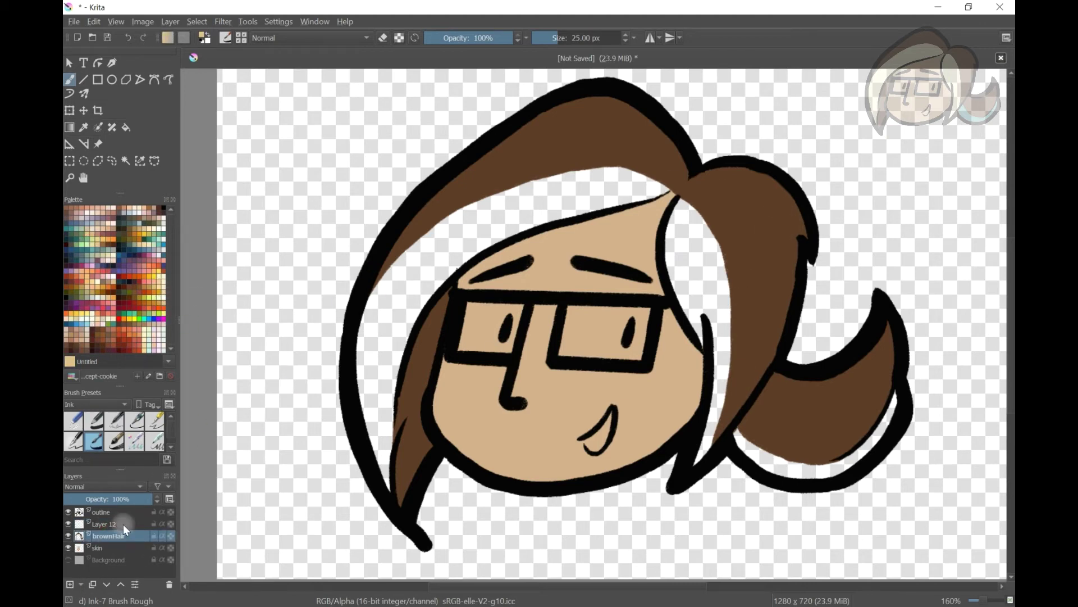
pyautogui.click(124, 524)
pyautogui.moveTo(387, 314); pyautogui.dragTo(397, 302)
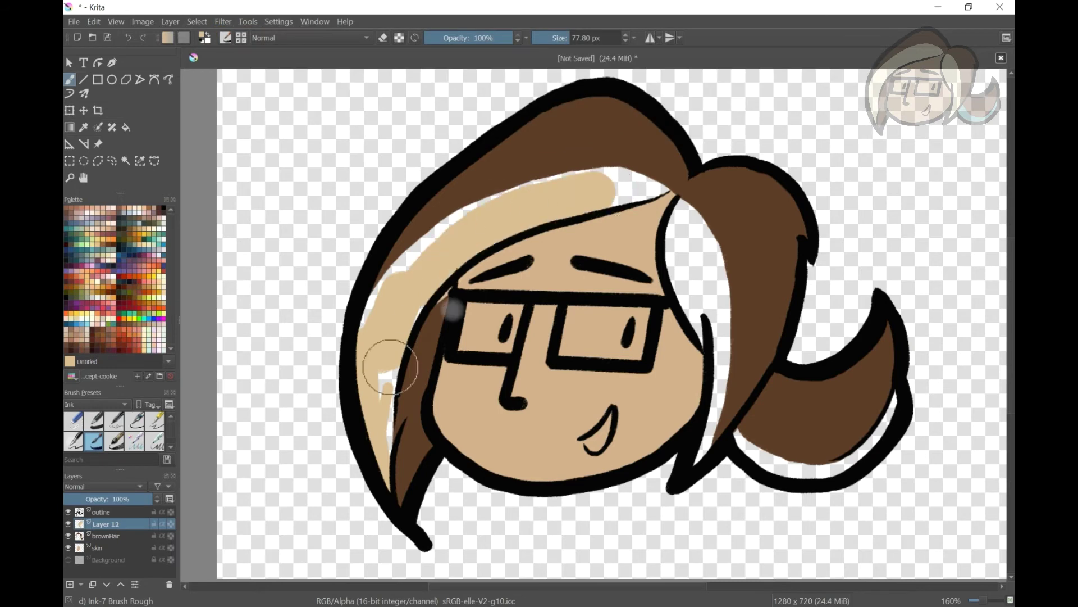
pyautogui.hotkey('ctrl', 'z')
pyautogui.hotkey('ctrl', 'z')
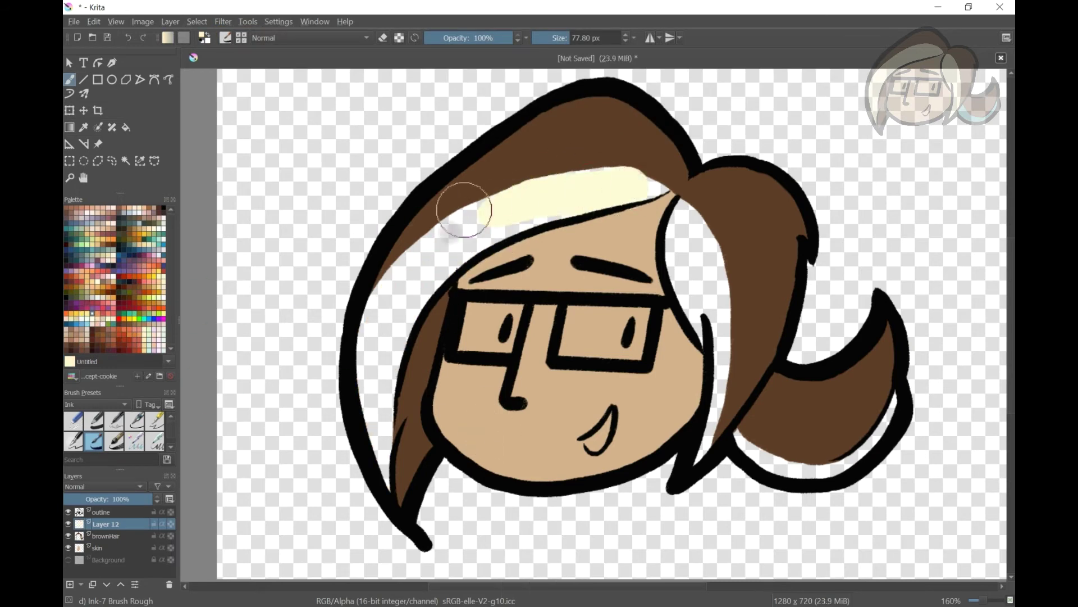
pyautogui.moveTo(457, 212)
pyautogui.mouseDown()
pyautogui.moveTo(418, 261)
pyautogui.moveTo(509, 210)
pyautogui.moveTo(470, 231)
pyautogui.moveTo(691, 252)
pyautogui.moveTo(678, 313)
pyautogui.moveTo(617, 313)
pyautogui.mouseUp()
# Paint cream bangs down the left side and along the top, removing stray strokes
pyautogui.scroll(3, 449, 337)
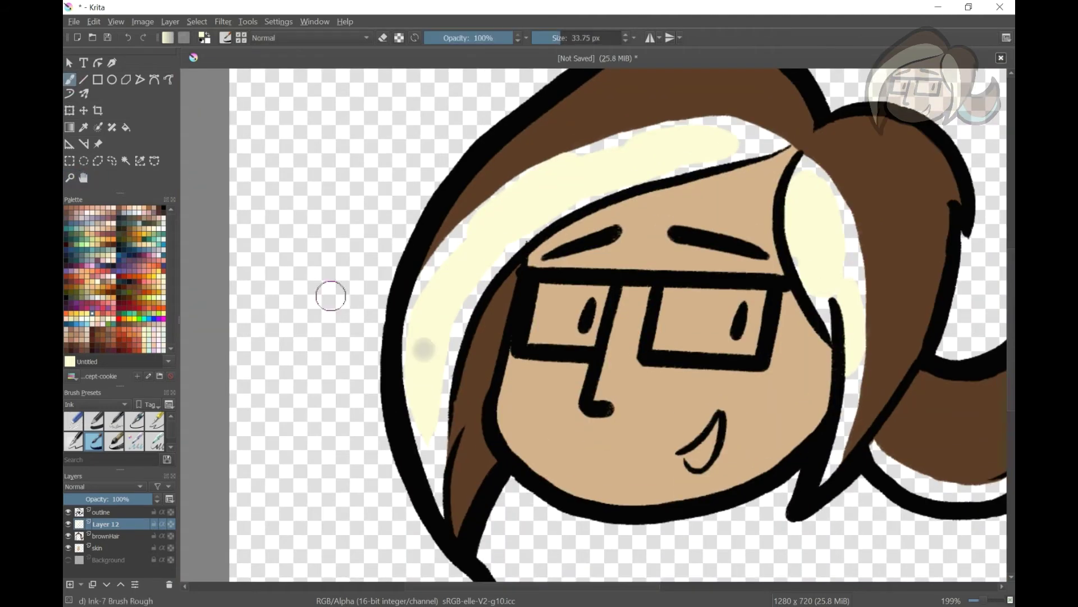
pyautogui.moveTo(435, 494)
pyautogui.mouseDown()
pyautogui.moveTo(404, 362)
pyautogui.moveTo(424, 285)
pyautogui.mouseUp()
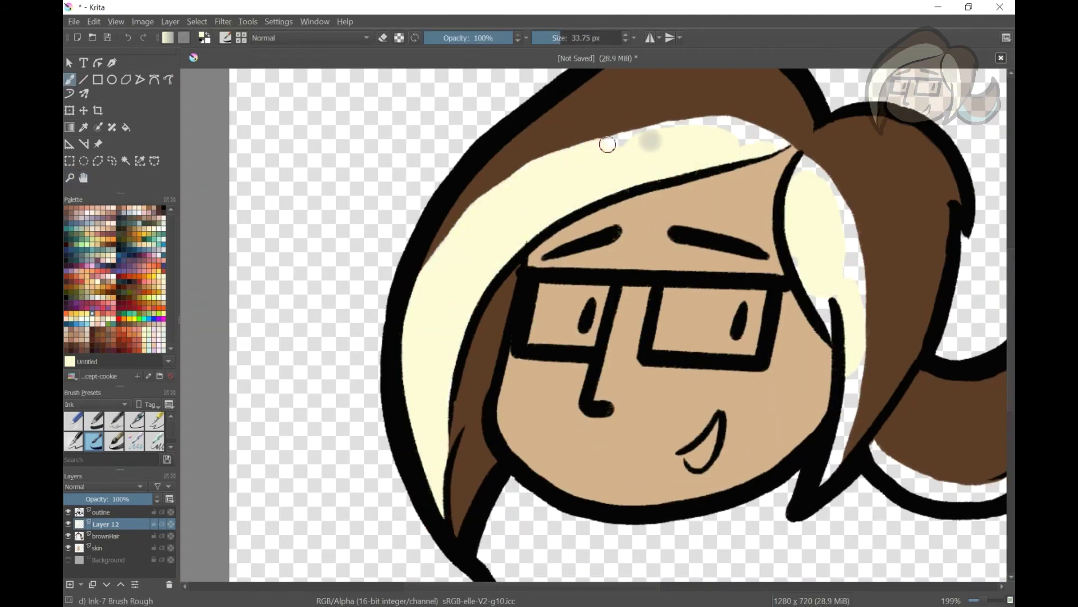
pyautogui.moveTo(548, 171); pyautogui.dragTo(501, 211)
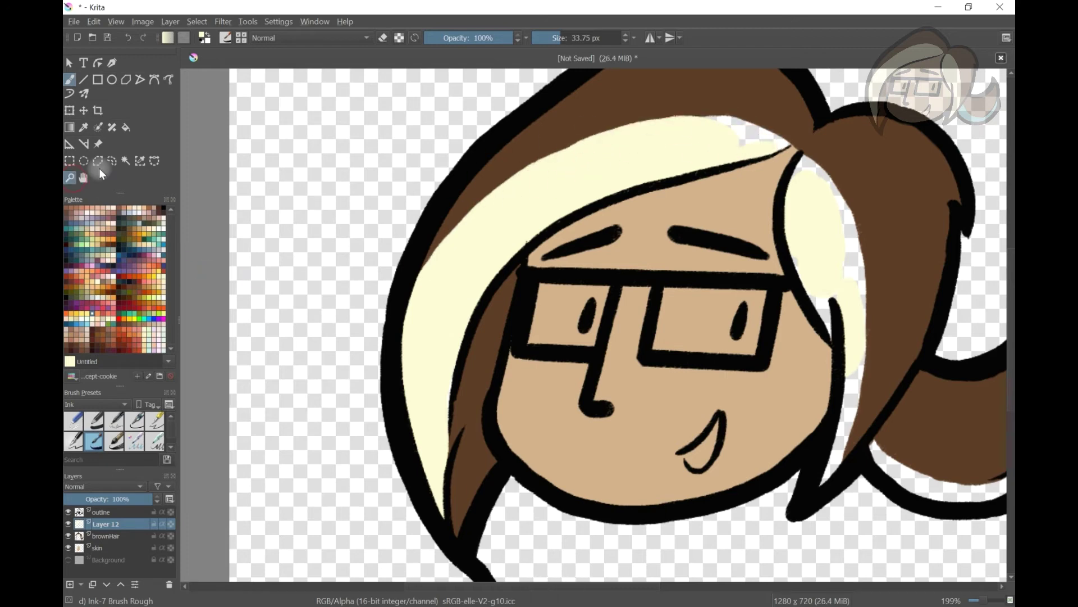
pyautogui.scroll(2, 488, 386)
pyautogui.moveTo(760, 369); pyautogui.dragTo(710, 304)
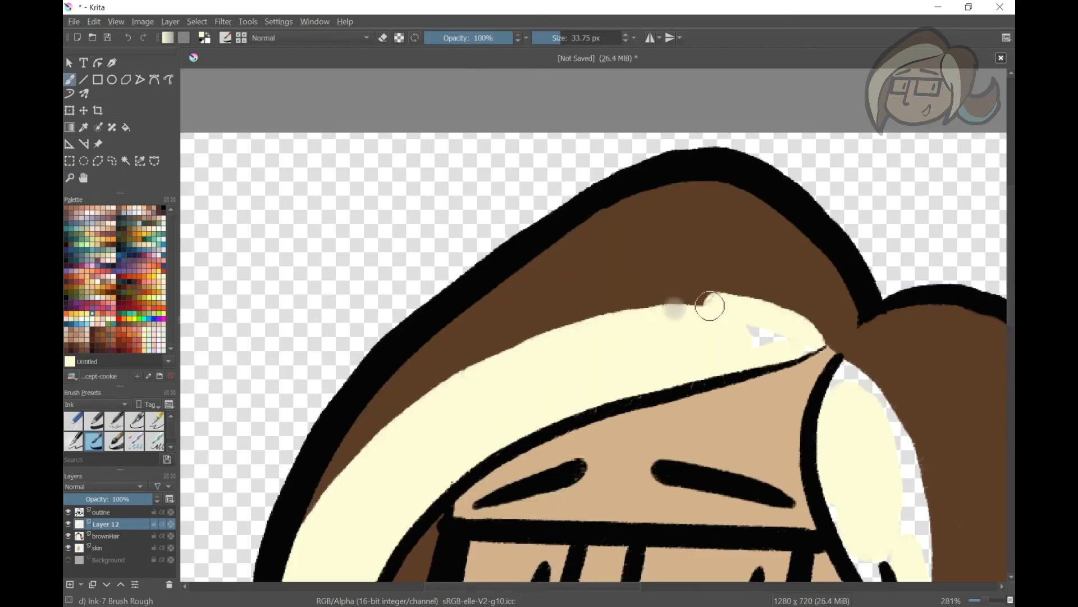
pyautogui.hotkey('ctrl', 'z')
pyautogui.hotkey('ctrl', 'z')
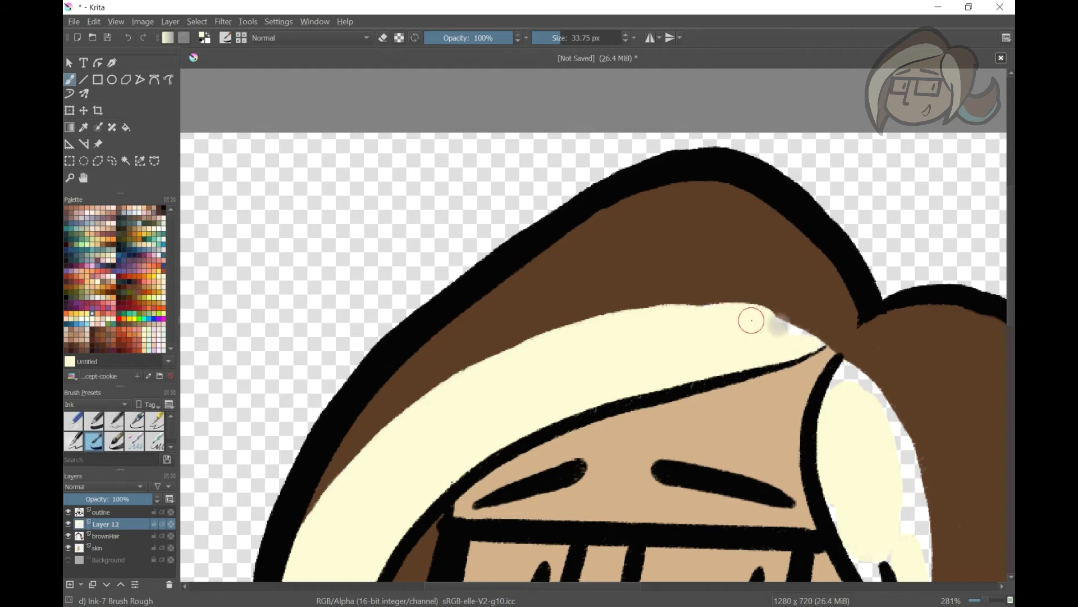
pyautogui.hotkey('ctrl', 'z')
pyautogui.hotkey('ctrl', 'z')
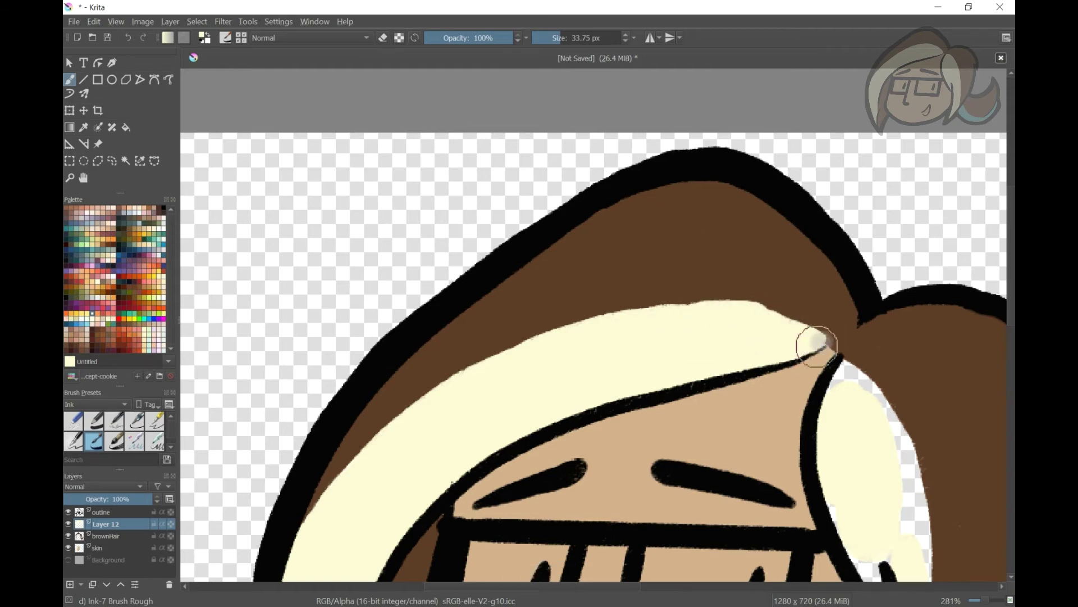
pyautogui.moveTo(668, 306); pyautogui.dragTo(786, 292)
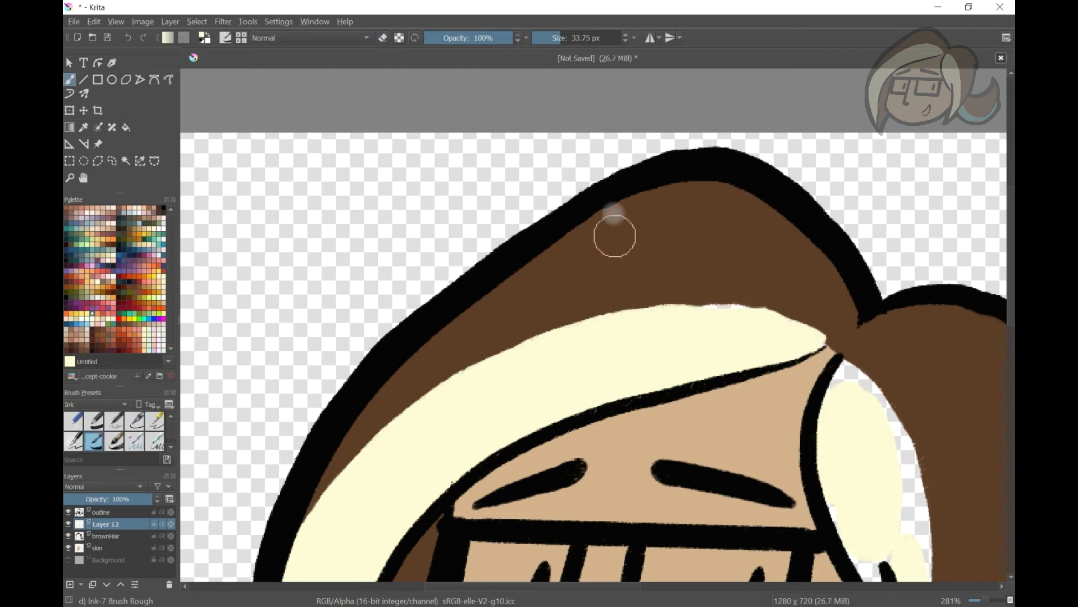
pyautogui.hotkey('ctrl', 'z')
# Zoom in and raise and extend the cream bangs' top edge across the hairline
pyautogui.press('+')
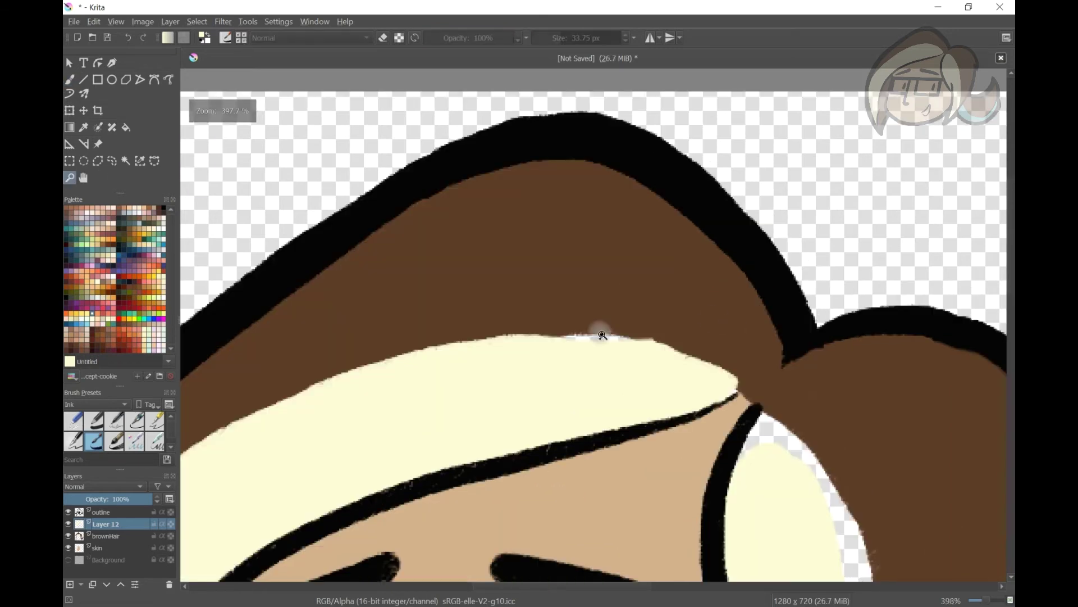
pyautogui.moveTo(576, 343); pyautogui.dragTo(449, 370)
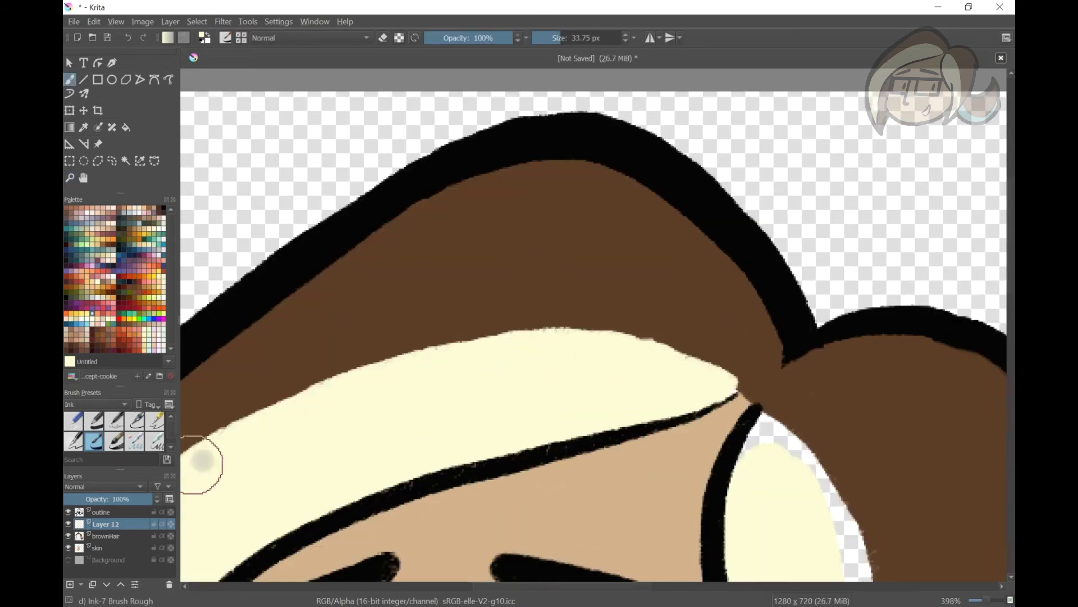
pyautogui.moveTo(202, 461)
pyautogui.mouseDown()
pyautogui.moveTo(409, 362)
pyautogui.moveTo(658, 341)
pyautogui.moveTo(473, 349)
pyautogui.moveTo(292, 405)
pyautogui.mouseUp()
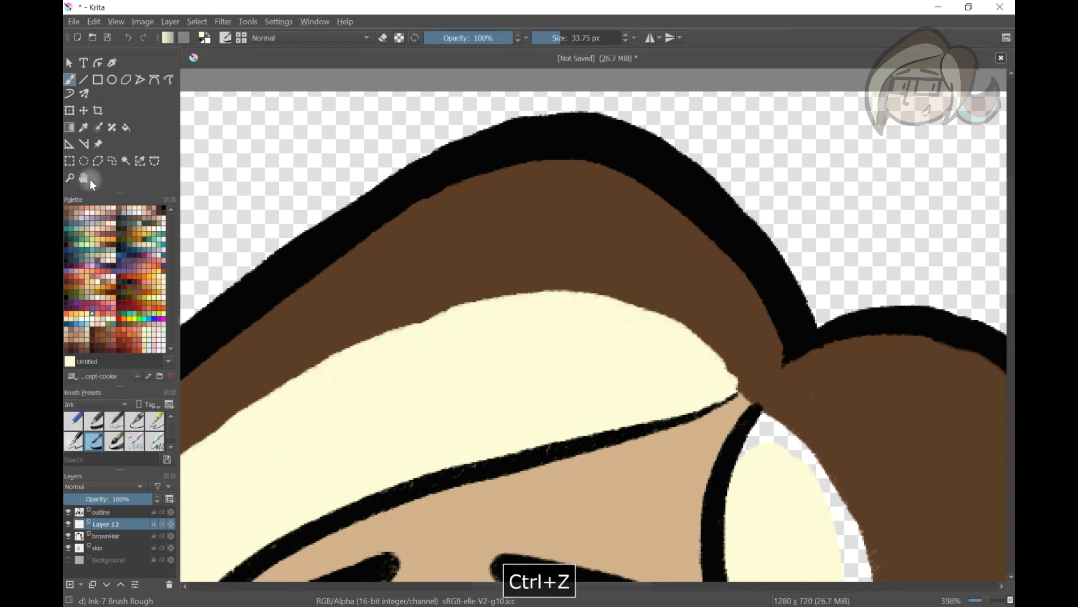
pyautogui.moveTo(168, 471); pyautogui.dragTo(337, 397)
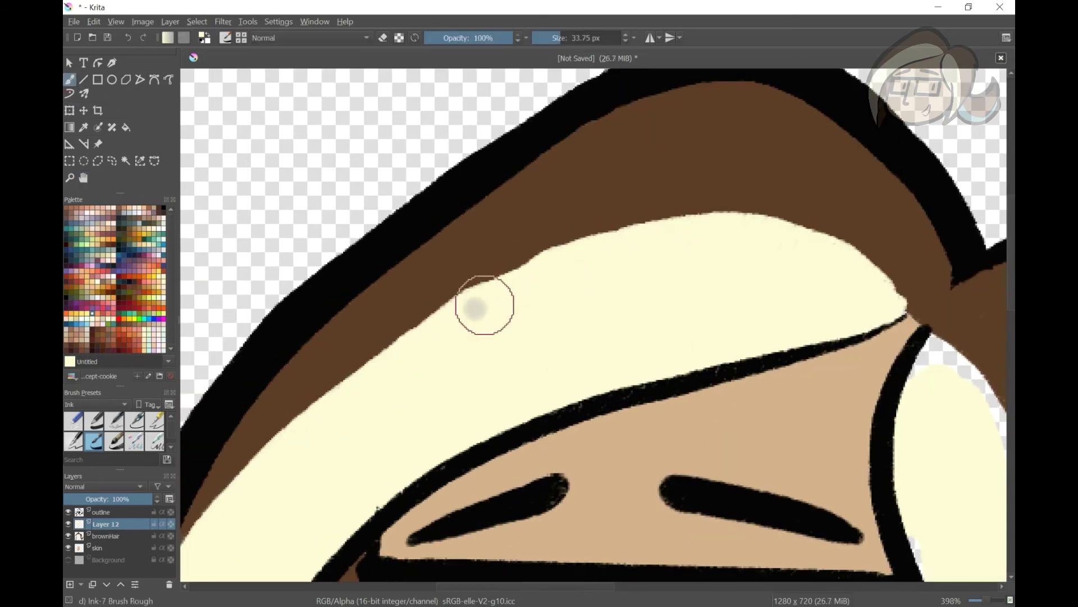
pyautogui.press('e')
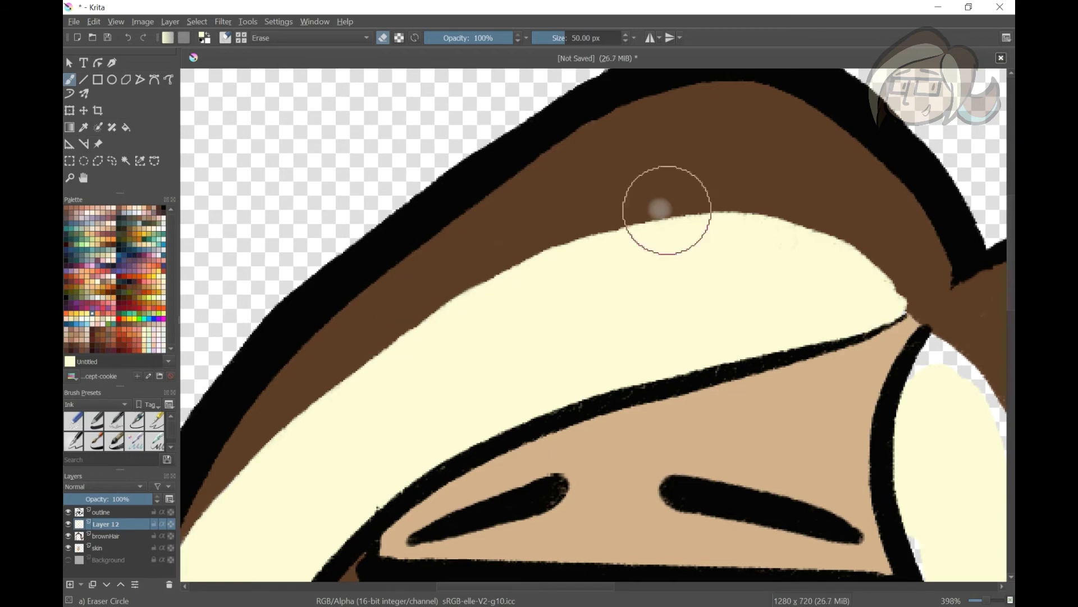
pyautogui.press('e')
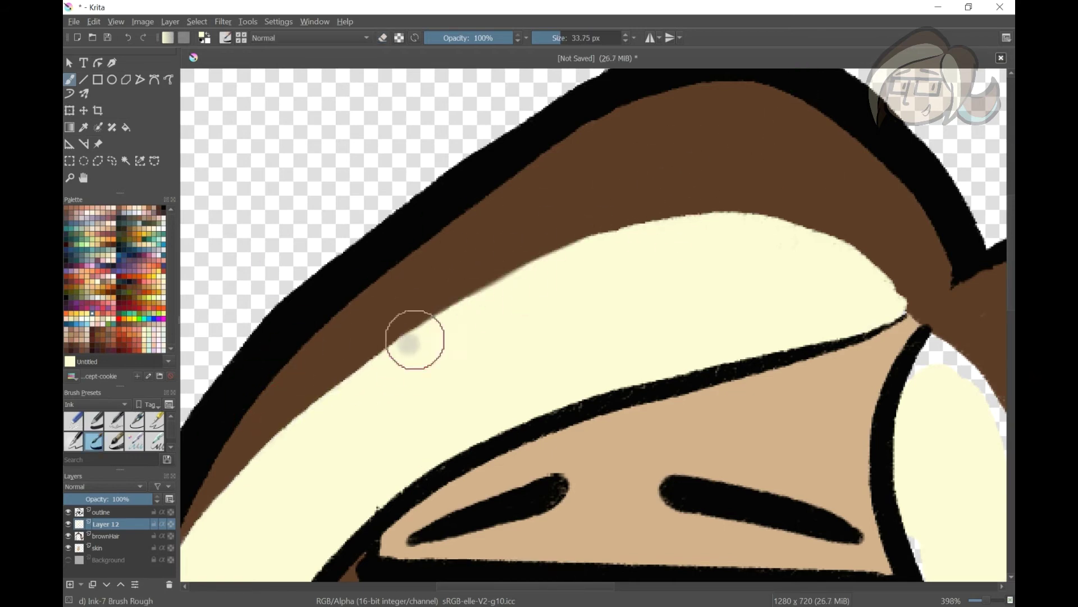
pyautogui.hotkey('ctrl', 'z')
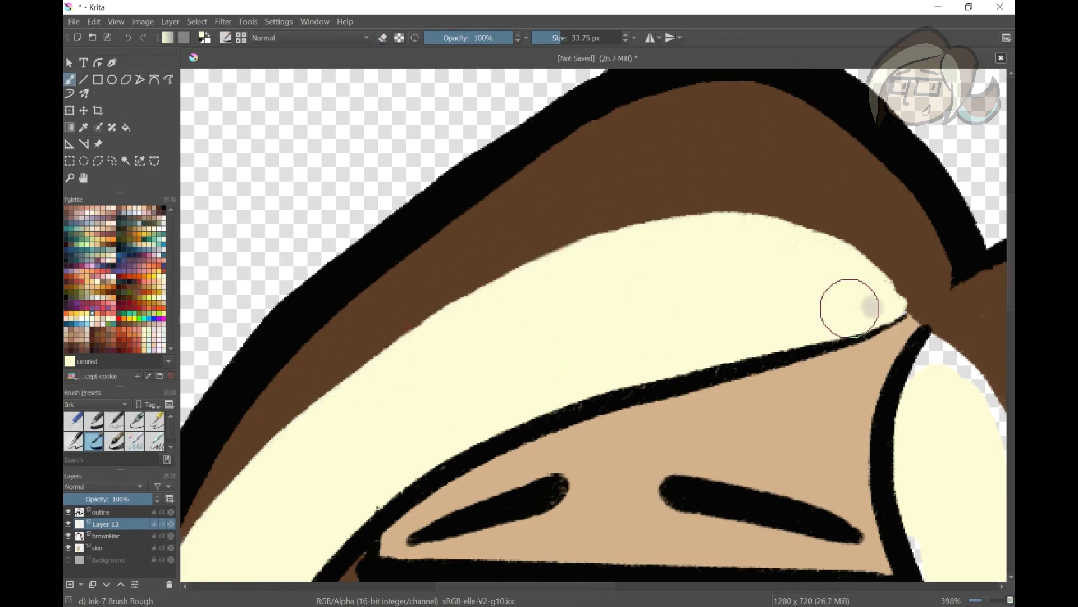
pyautogui.moveTo(638, 385); pyautogui.dragTo(211, 214)
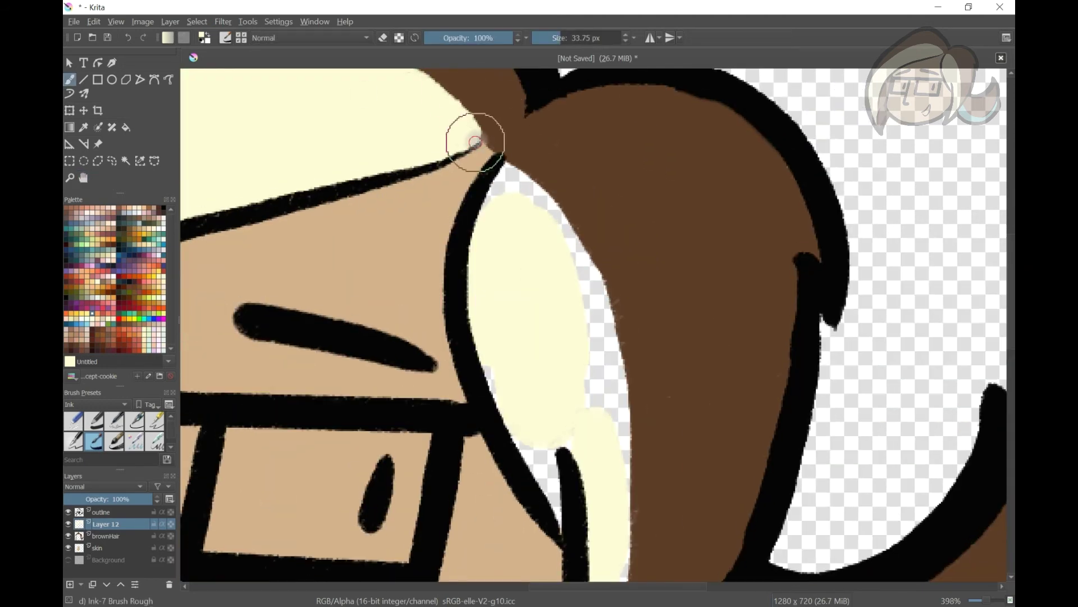
pyautogui.click(506, 159)
pyautogui.hotkey('ctrl', 'z')
# Fill and widen the cream strip beside the hair, undoing stray strokes
pyautogui.moveTo(542, 303)
pyautogui.mouseDown()
pyautogui.moveTo(560, 500)
pyautogui.moveTo(571, 265)
pyautogui.moveTo(606, 393)
pyautogui.mouseUp()
pyautogui.moveTo(232, 341); pyautogui.dragTo(212, 82)
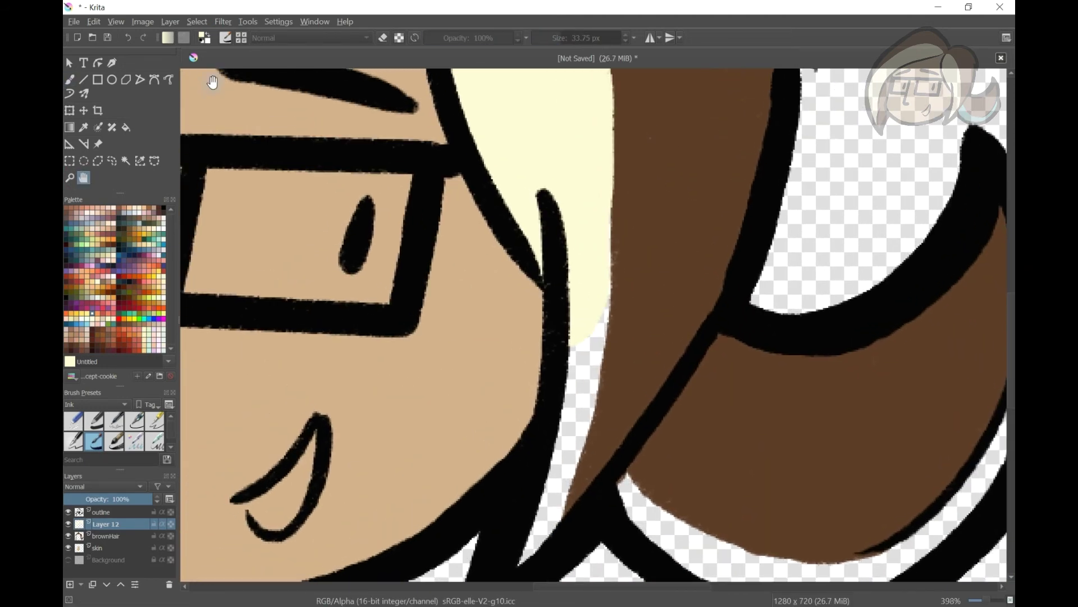
pyautogui.hotkey('ctrl', 'z')
pyautogui.moveTo(587, 301)
pyautogui.mouseDown()
pyautogui.moveTo(571, 361)
pyautogui.moveTo(551, 380)
pyautogui.moveTo(600, 225)
pyautogui.moveTo(660, 342)
pyautogui.mouseUp()
pyautogui.hotkey('ctrl', 'z')
pyautogui.moveTo(595, 323)
pyautogui.mouseDown()
pyautogui.moveTo(584, 409)
pyautogui.moveTo(547, 518)
pyautogui.moveTo(585, 356)
pyautogui.moveTo(561, 506)
pyautogui.moveTo(582, 373)
pyautogui.moveTo(564, 487)
pyautogui.moveTo(578, 445)
pyautogui.moveTo(547, 517)
pyautogui.mouseUp()
pyautogui.hotkey('ctrl', 'z')
pyautogui.hotkey('ctrl', 'z')
pyautogui.hotkey('ctrl', 'z')
pyautogui.hotkey('ctrl', 'z')
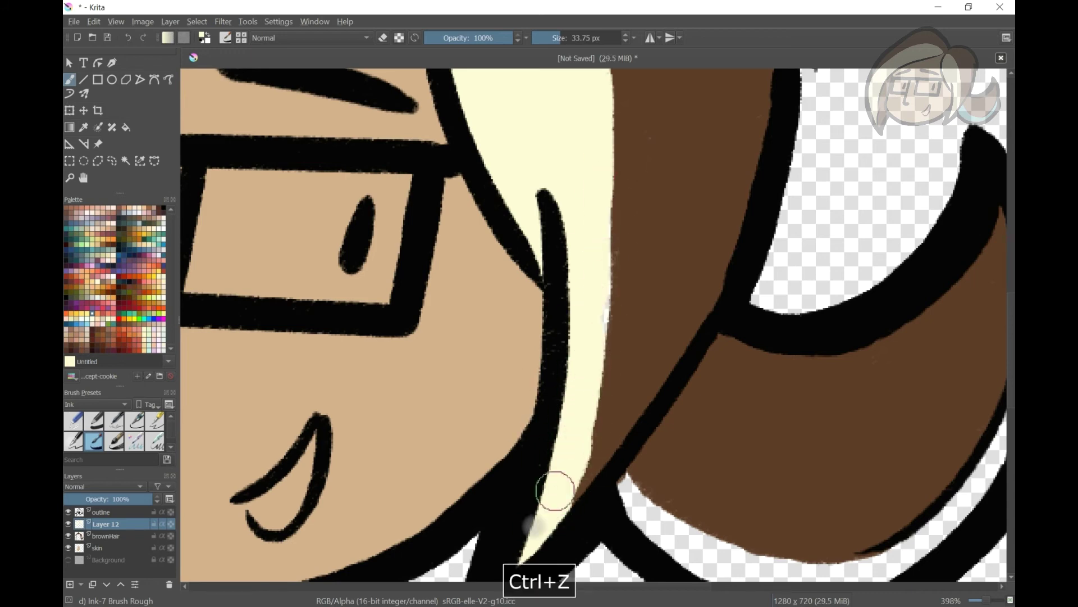
pyautogui.moveTo(571, 174); pyautogui.dragTo(512, 221)
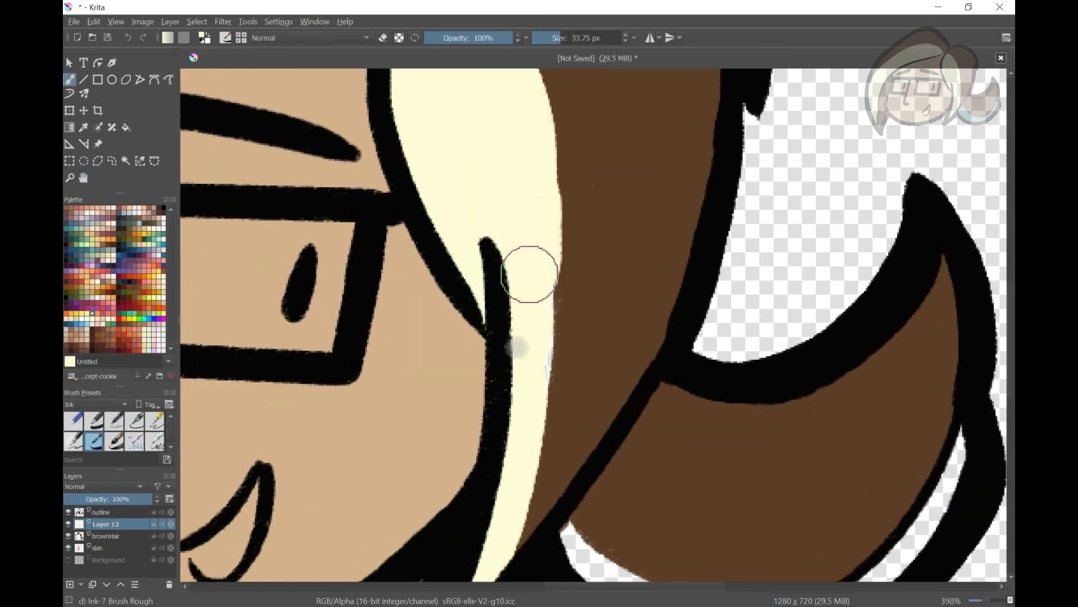
pyautogui.hotkey('ctrl', 'z')
pyautogui.hotkey('ctrl', 'z')
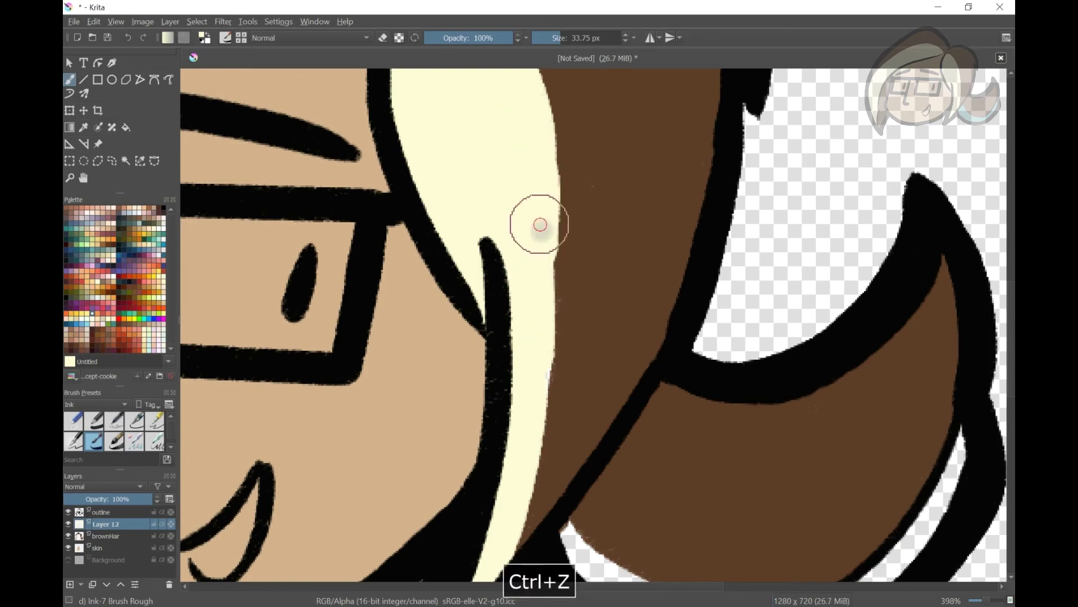
# Mirror, rotate and zoom the canvas view in on the far cream bang
pyautogui.scroll(-2, 466, 293)
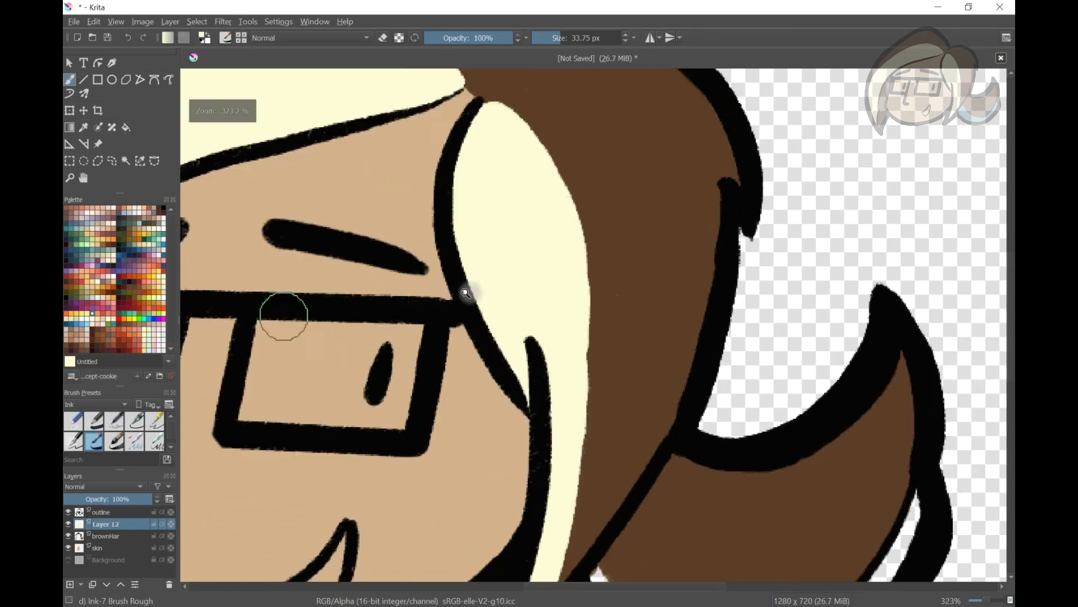
pyautogui.moveTo(465, 292); pyautogui.dragTo(638, 280)
pyautogui.press('m')
pyautogui.press('m')
pyautogui.click(69, 177)
pyautogui.moveTo(236, 365); pyautogui.dragTo(377, 281)
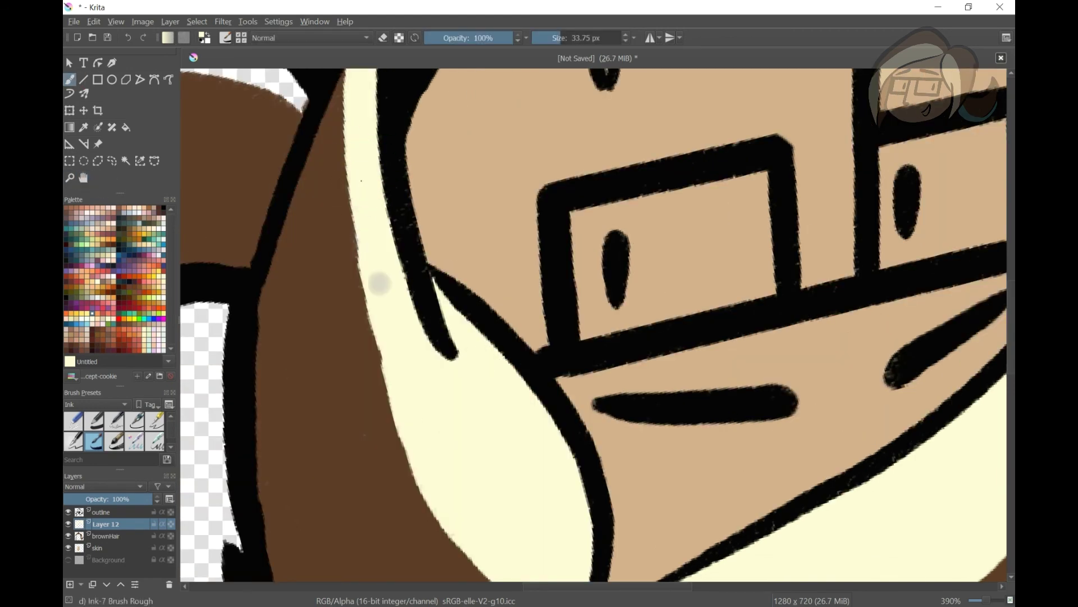
pyautogui.moveTo(418, 226); pyautogui.dragTo(337, 226)
pyautogui.press('b')
pyautogui.moveTo(427, 197); pyautogui.dragTo(462, 190)
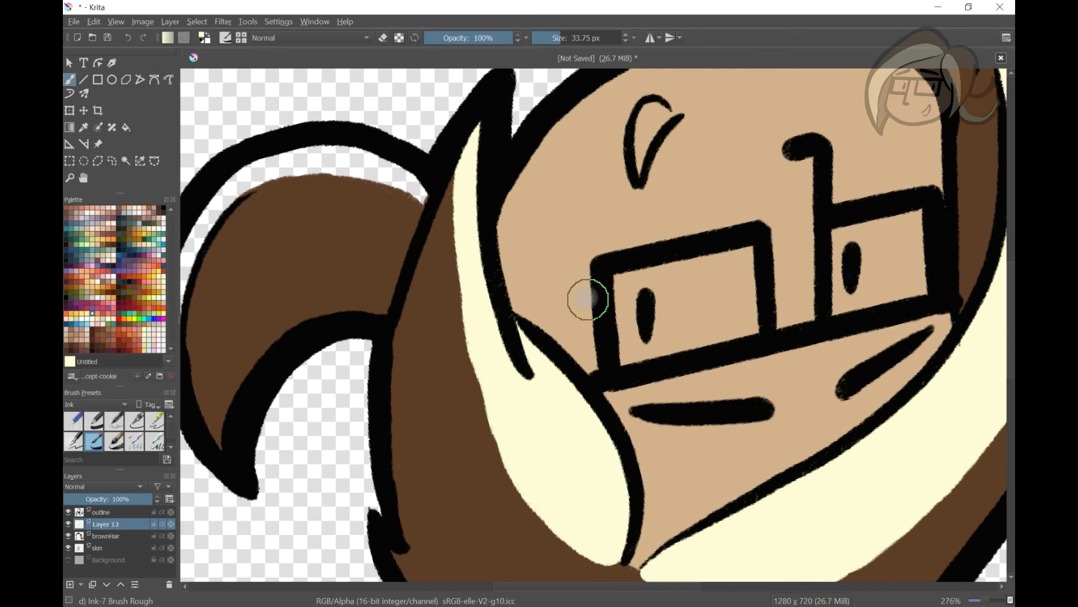
pyautogui.hotkey('ctrl', '[')
# Try cream strokes down the bang beside the cheek, undoing the stray ones
pyautogui.hotkey('ctrl', 'z')
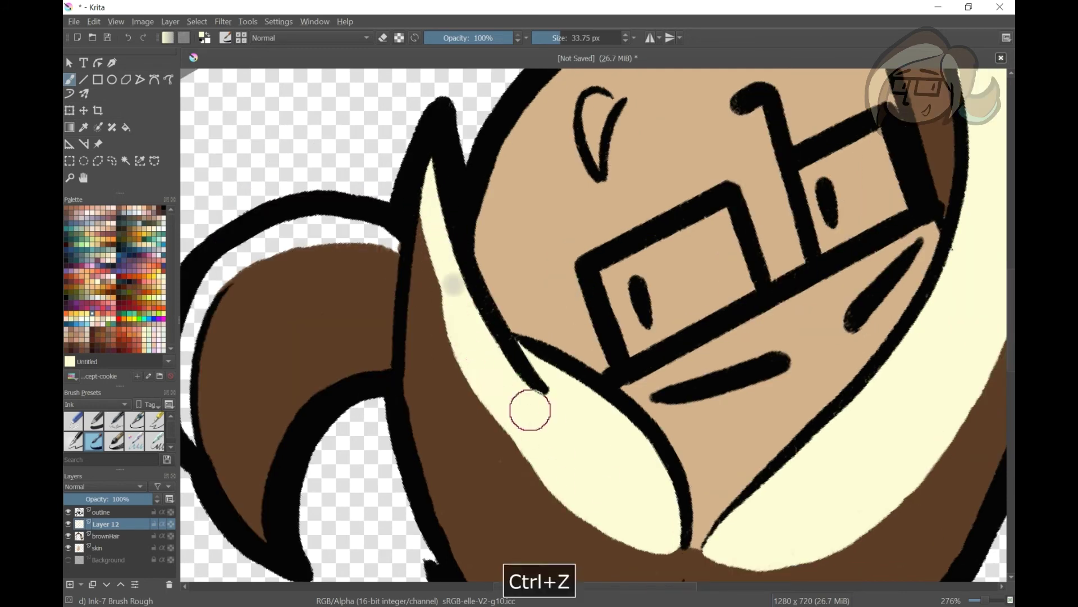
pyautogui.moveTo(438, 236); pyautogui.dragTo(496, 409)
pyautogui.hotkey('ctrl', 'z')
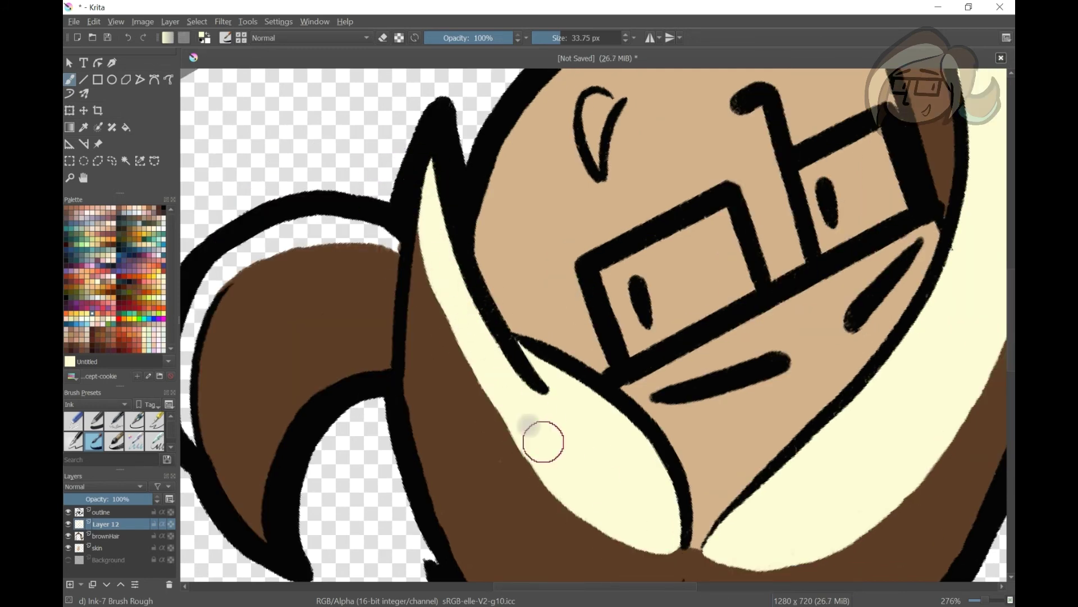
pyautogui.moveTo(435, 230); pyautogui.dragTo(520, 433)
pyautogui.hotkey('ctrl', 'z')
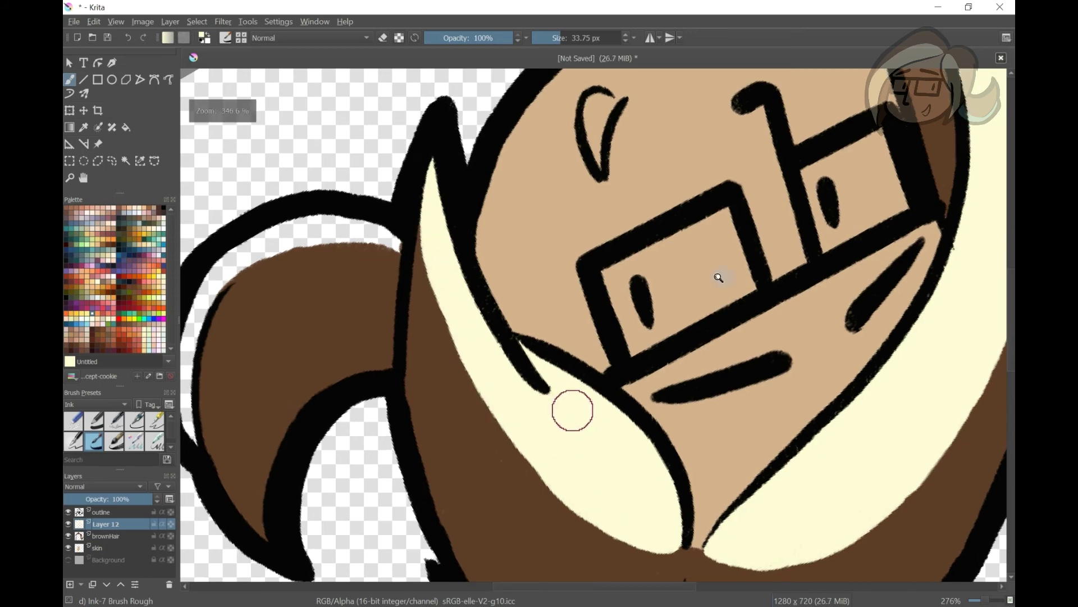
# Paint cream down the ponytail-side bang's edge, undoing misplaced strokes
pyautogui.moveTo(570, 409)
pyautogui.mouseDown()
pyautogui.moveTo(741, 268)
pyautogui.moveTo(874, 436)
pyautogui.moveTo(859, 382)
pyautogui.moveTo(833, 382)
pyautogui.moveTo(832, 275)
pyautogui.mouseUp()
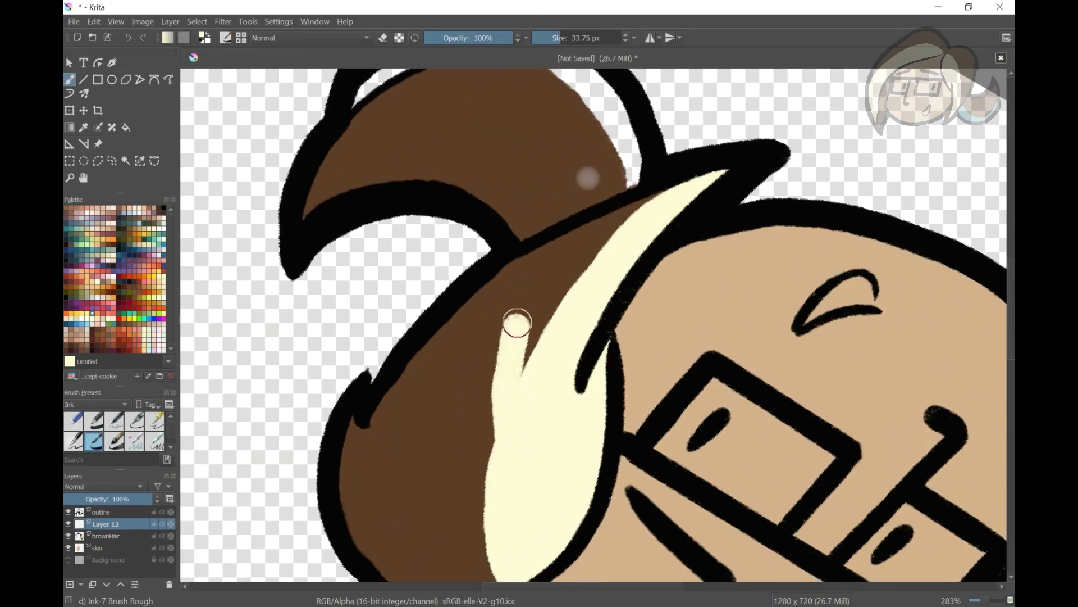
pyautogui.moveTo(640, 233); pyautogui.dragTo(481, 517)
pyautogui.hotkey('ctrl', 'z')
pyautogui.moveTo(646, 213)
pyautogui.mouseDown()
pyautogui.moveTo(498, 453)
pyautogui.moveTo(478, 536)
pyautogui.mouseUp()
pyautogui.hotkey('ctrl', 'z')
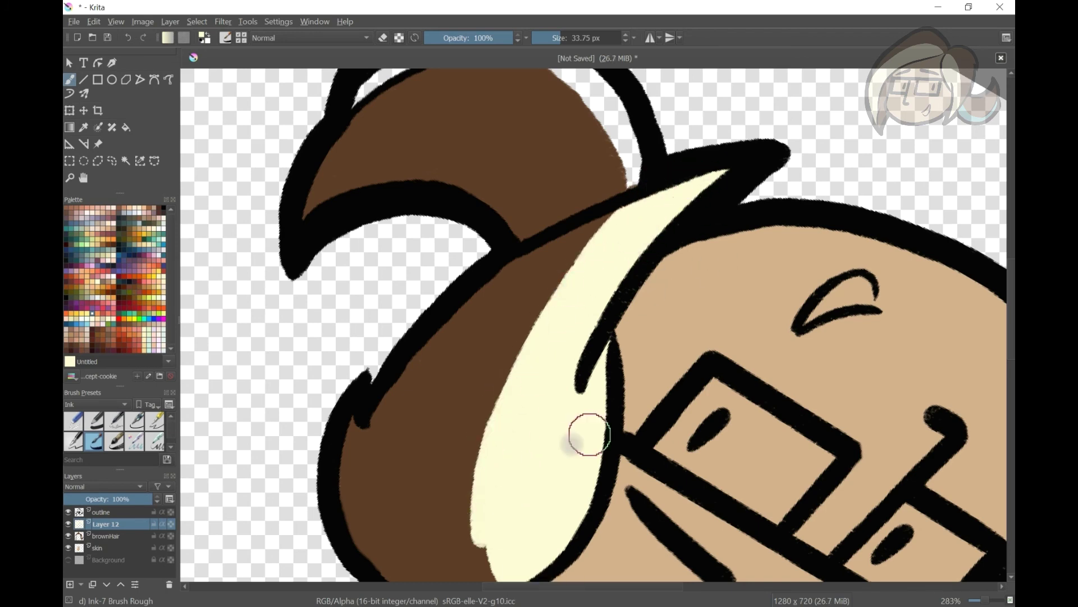
pyautogui.moveTo(585, 433); pyautogui.dragTo(506, 252)
pyautogui.hotkey('ctrl', 'z')
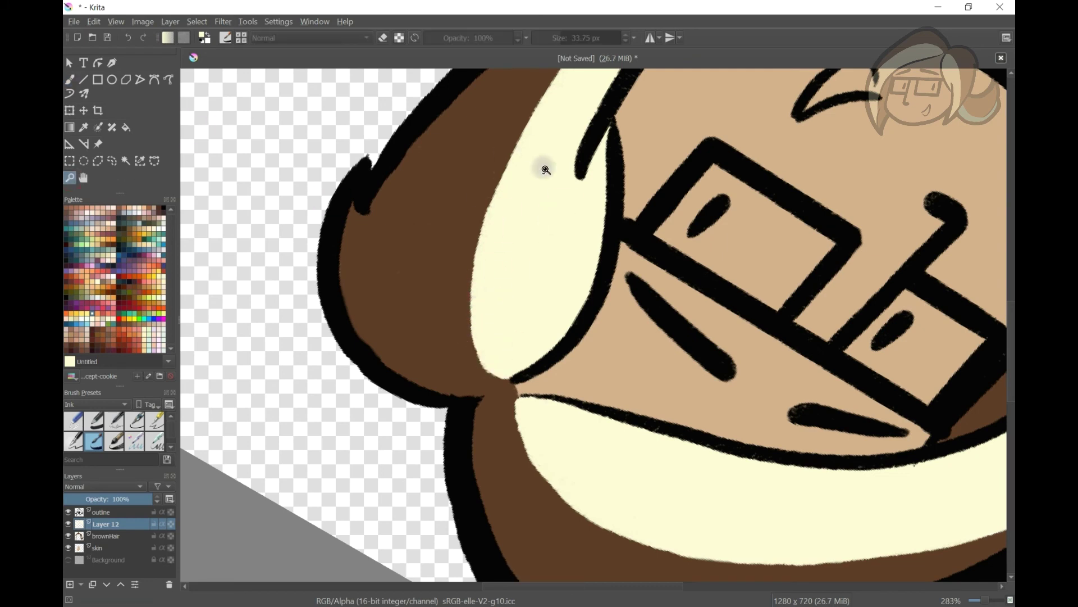
# Zoom out to check the whole drawing, then zoom in on the hair's lower edge
pyautogui.press('-')
pyautogui.press('-')
pyautogui.scroll(2, 688, 302)
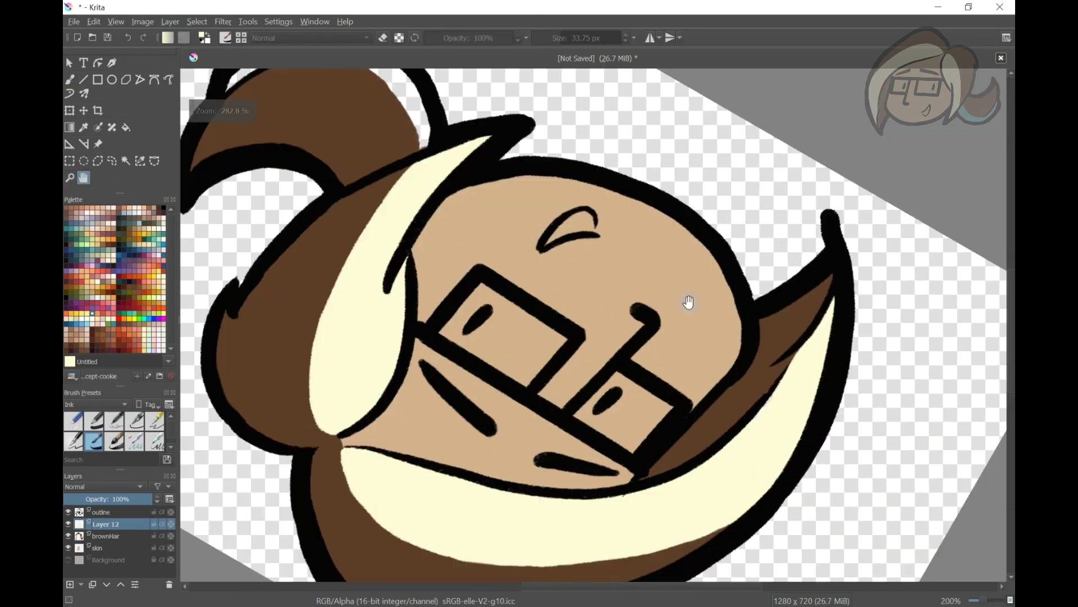
pyautogui.hotkey('ctrl', 'space')
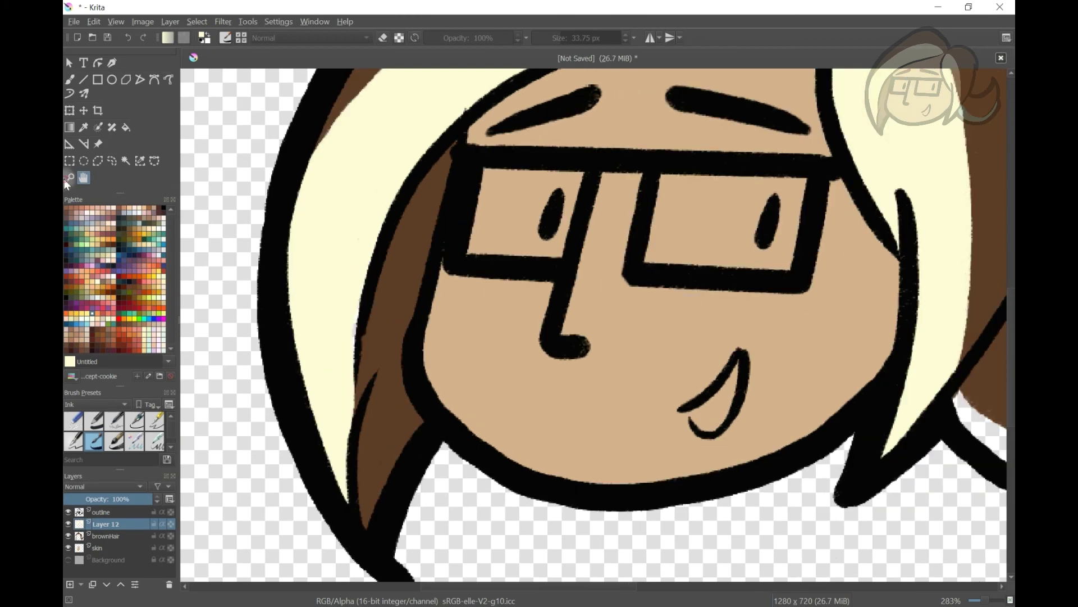
pyautogui.moveTo(688, 304); pyautogui.dragTo(721, 282)
# Add a new layer named 'underdye' for the teal hair band
pyautogui.press('-')
pyautogui.press('-')
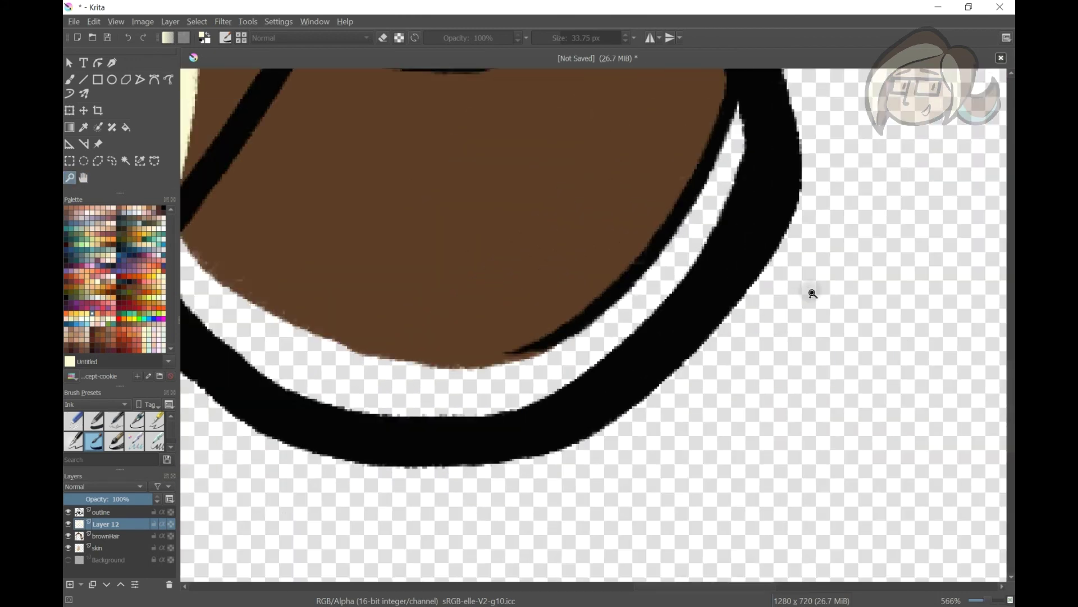
pyautogui.press('b')
pyautogui.press('e')
pyautogui.press('pagedown')
pyautogui.write('underdye')
pyautogui.press('Return')
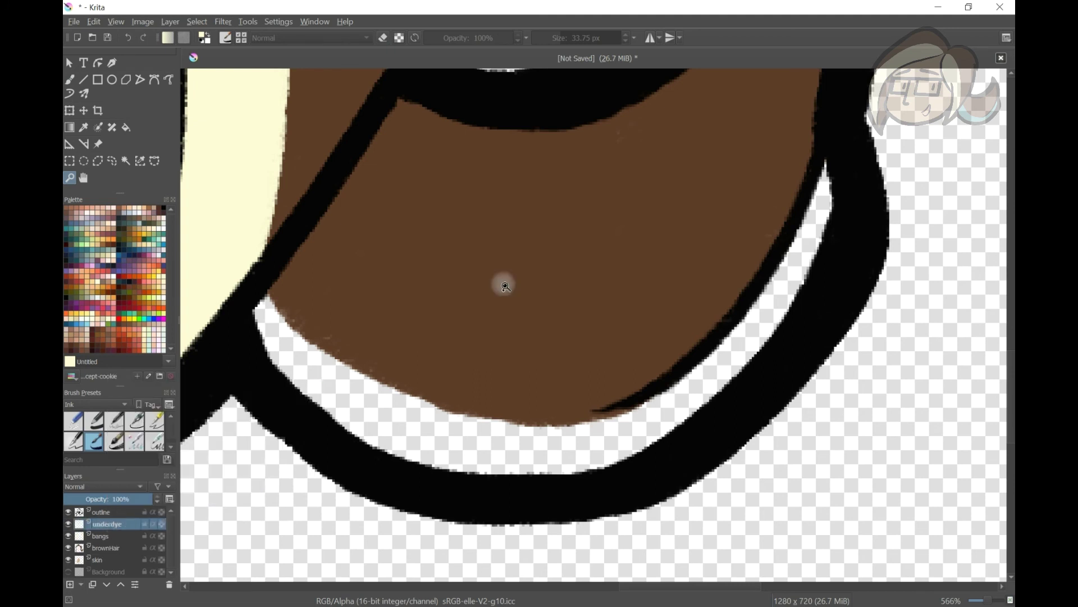
# Pick teal and brush it along the ponytail's lower and right rim
pyautogui.press('b')
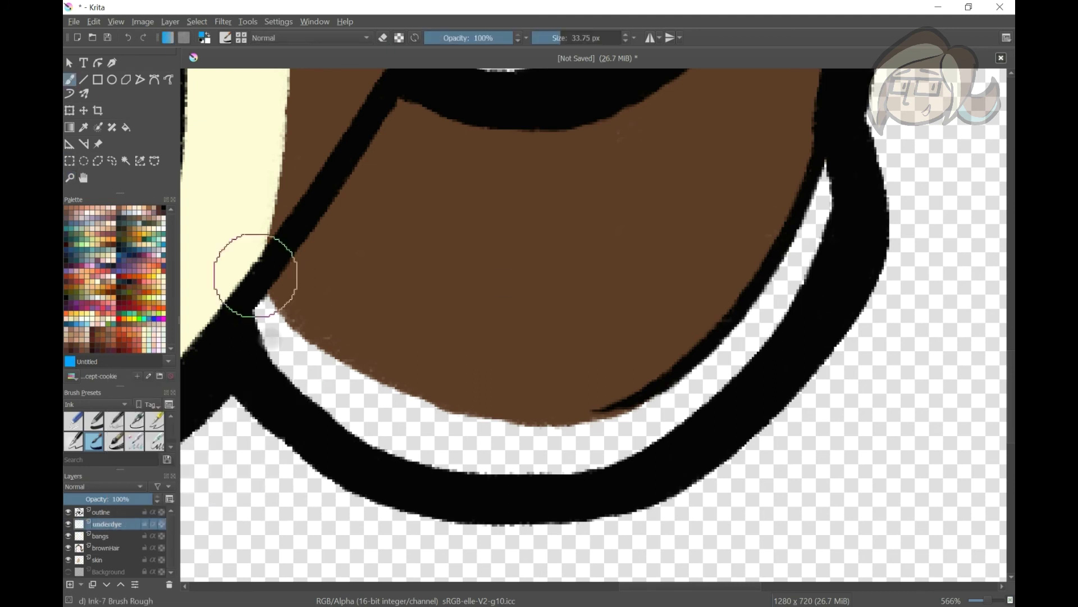
pyautogui.keyDown('ctrl'); pyautogui.click(268, 246); pyautogui.keyUp('ctrl')
pyautogui.press('Escape')
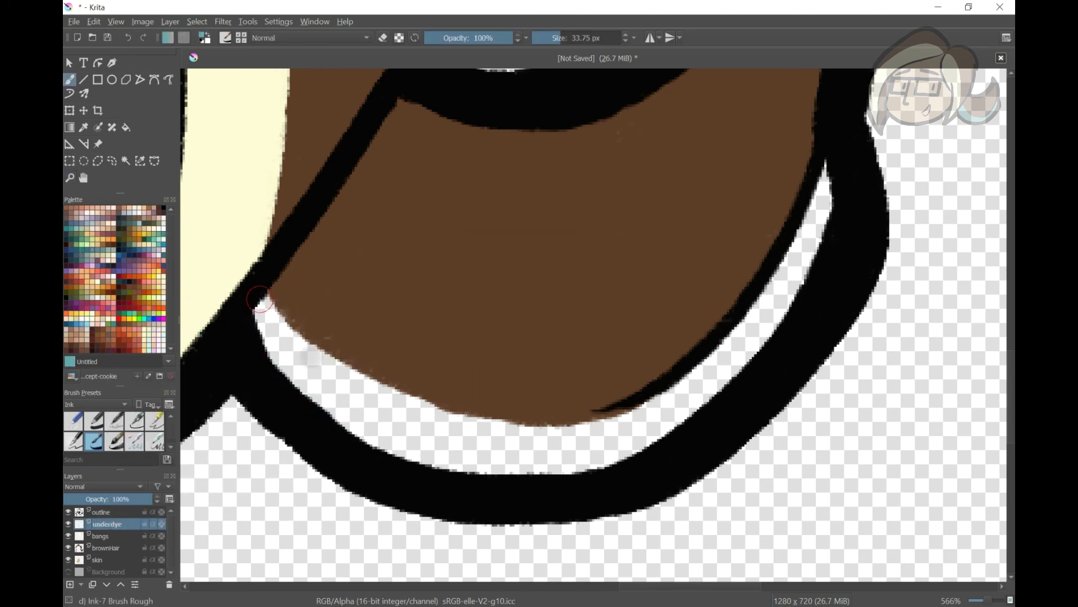
pyautogui.moveTo(288, 325)
pyautogui.mouseDown()
pyautogui.moveTo(431, 439)
pyautogui.moveTo(514, 452)
pyautogui.mouseUp()
pyautogui.moveTo(825, 168); pyautogui.dragTo(783, 298)
pyautogui.moveTo(807, 264)
pyautogui.mouseDown()
pyautogui.moveTo(735, 348)
pyautogui.moveTo(652, 428)
pyautogui.moveTo(567, 464)
pyautogui.mouseUp()
# Rotate the view and extend the teal band down the inner rim, undoing overlong strokes
pyautogui.press('6')
pyautogui.press('6')
pyautogui.press('6')
pyautogui.moveTo(365, 115)
pyautogui.mouseDown()
pyautogui.moveTo(373, 96)
pyautogui.moveTo(589, 517)
pyautogui.mouseUp()
pyautogui.hotkey('ctrl', 'z')
pyautogui.moveTo(373, 112)
pyautogui.mouseDown()
pyautogui.moveTo(405, 101)
pyautogui.moveTo(457, 377)
pyautogui.moveTo(416, 293)
pyautogui.mouseUp()
pyautogui.hotkey('ctrl', 'z')
pyautogui.moveTo(427, 165); pyautogui.dragTo(417, 291)
pyautogui.press('-')
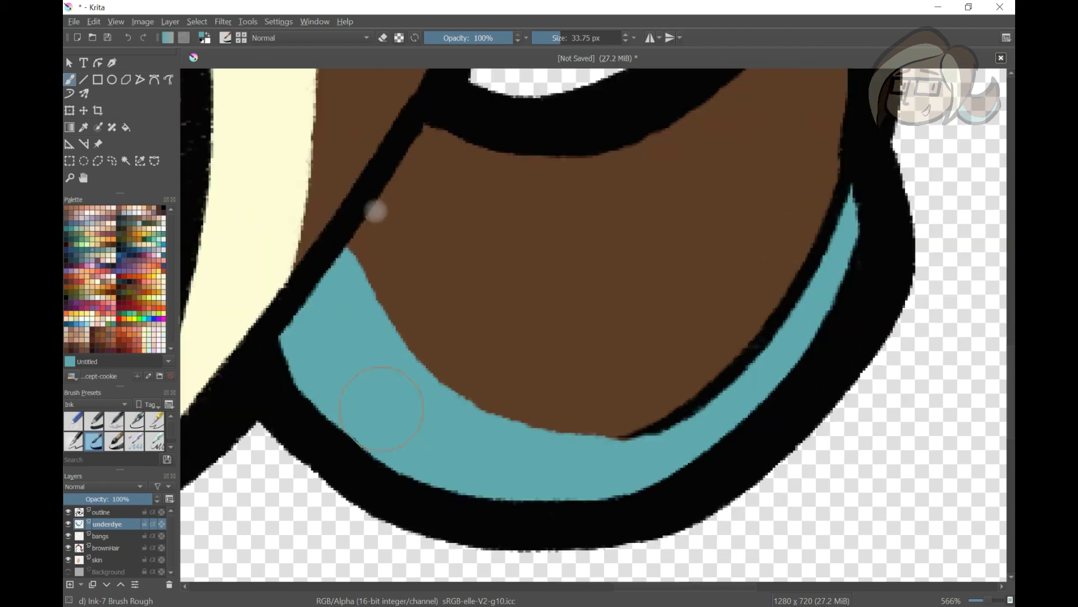
pyautogui.moveTo(373, 212)
pyautogui.mouseDown()
pyautogui.moveTo(881, 208)
pyautogui.moveTo(272, 309)
pyautogui.moveTo(513, 204)
pyautogui.moveTo(115, 126)
pyautogui.mouseUp()
# Rotate the view upright, zoom out, and hide then show the outline layer to check colours
pyautogui.press('b')
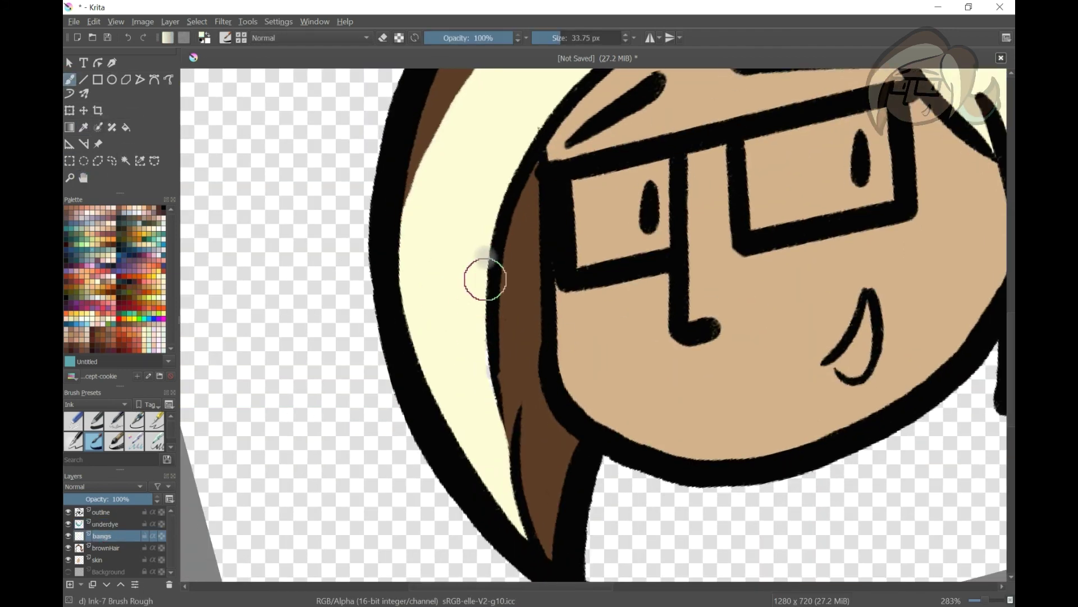
pyautogui.press('5')
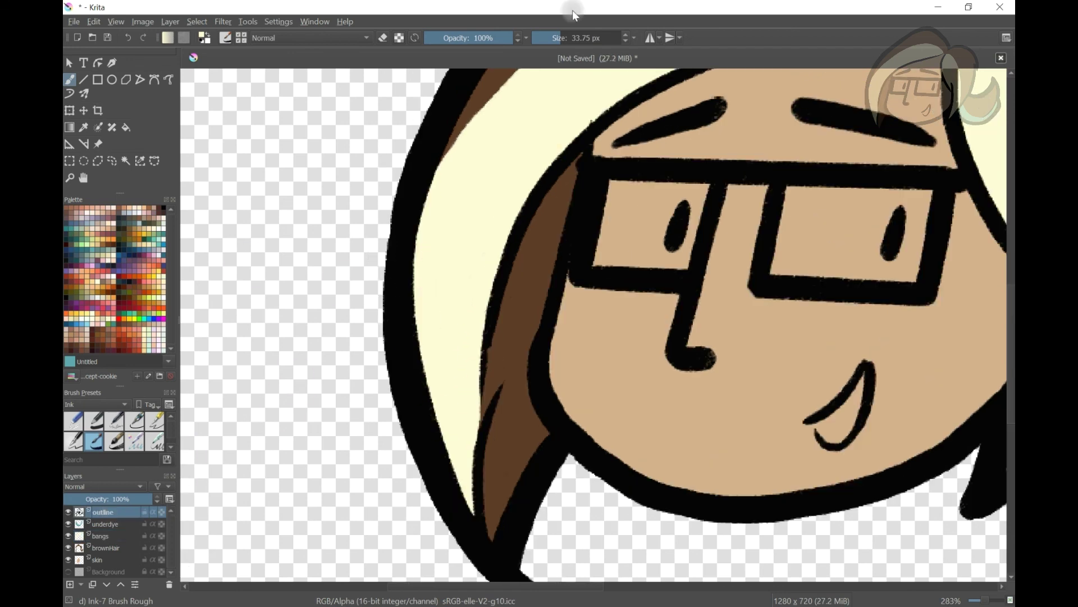
pyautogui.scroll(2, 562, 58)
pyautogui.scroll(-3, 691, 115)
pyautogui.scroll(2, 695, 192)
pyautogui.press('space')
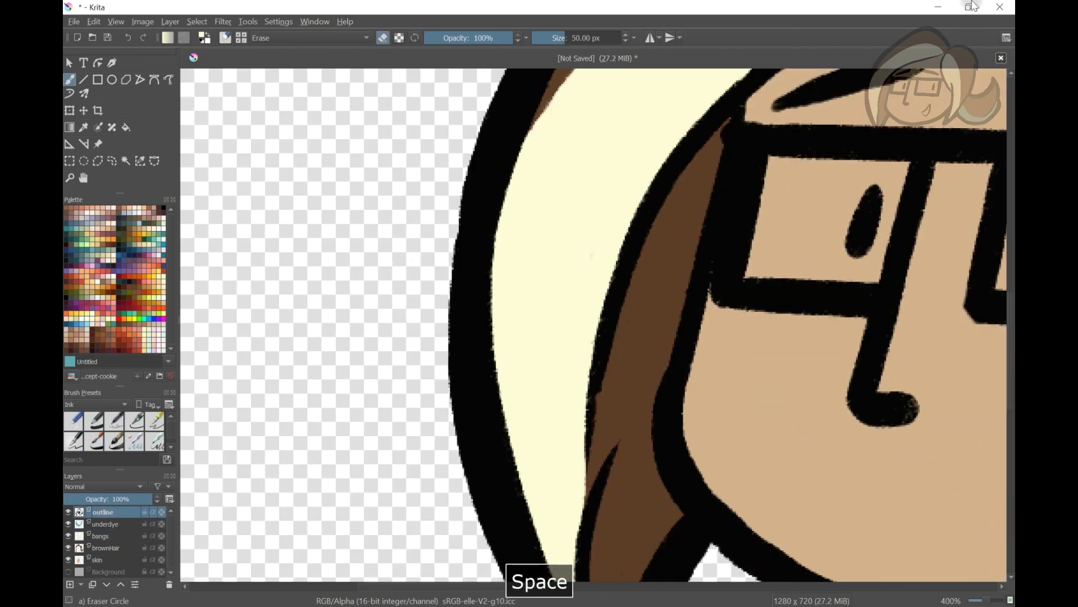
pyautogui.moveTo(556, 371); pyautogui.dragTo(584, 336)
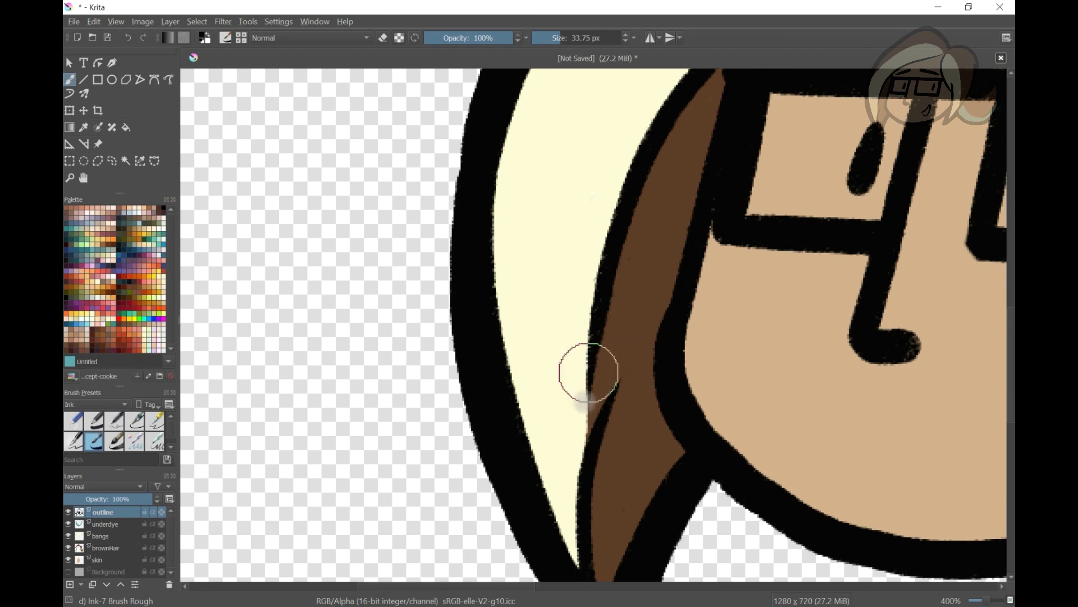
pyautogui.scroll(-5, 601, 193)
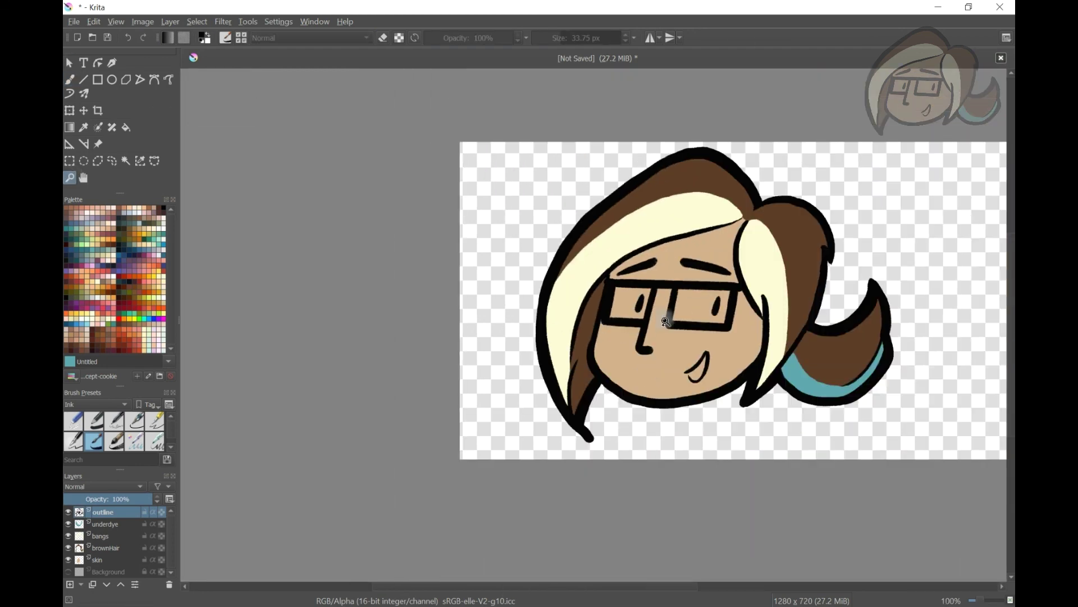
pyautogui.click(68, 512)
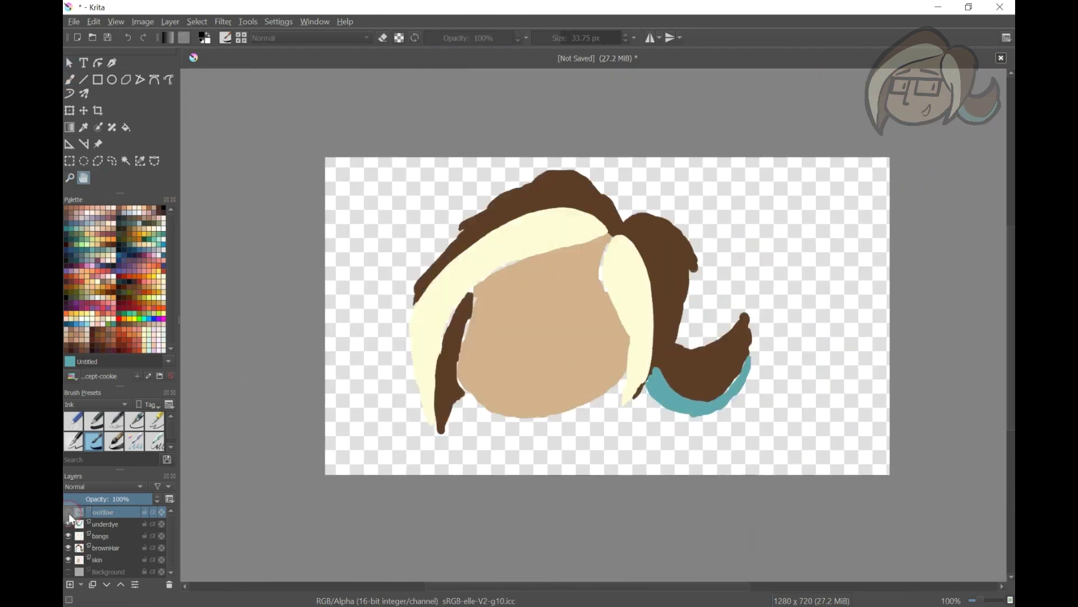
pyautogui.click(68, 512)
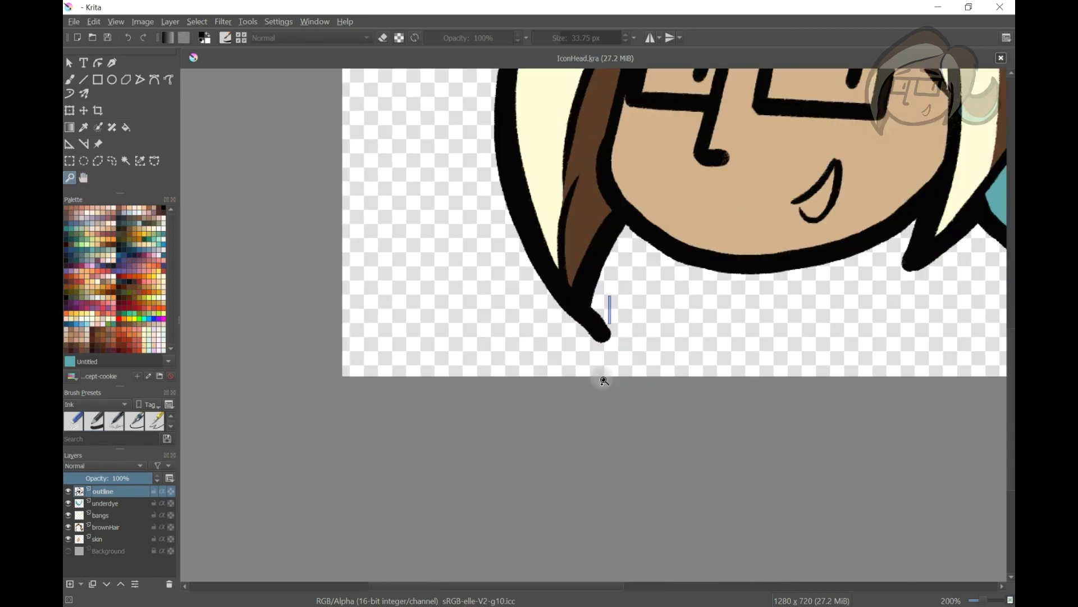
pyautogui.scroll(5, 587, 301)
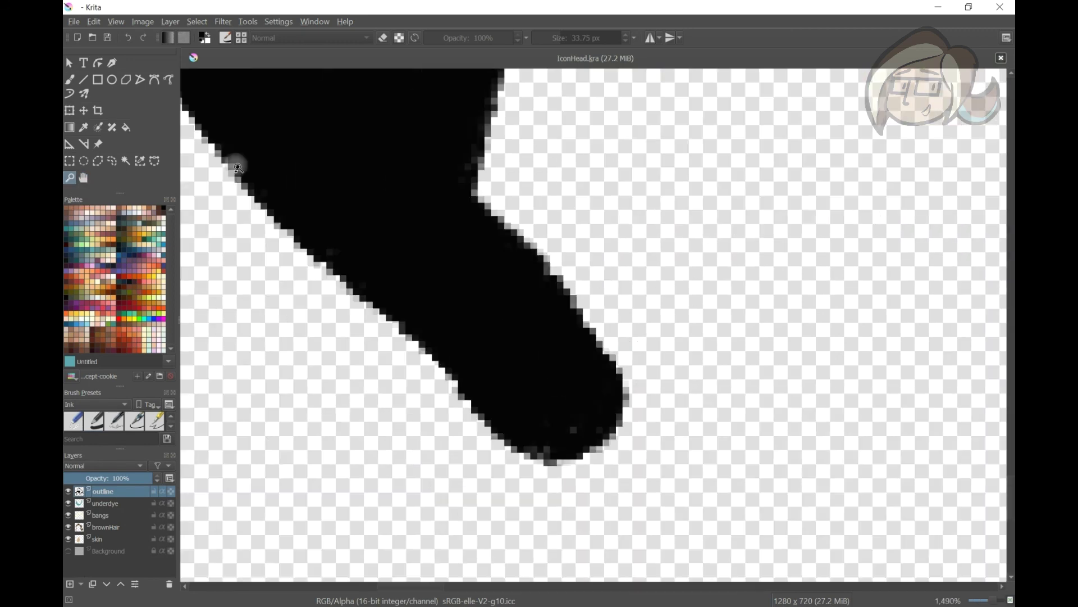
# Undo the eraser marks on the chin tip to restore its black outline
pyautogui.moveTo(330, 208); pyautogui.dragTo(442, 333)
pyautogui.press('/')
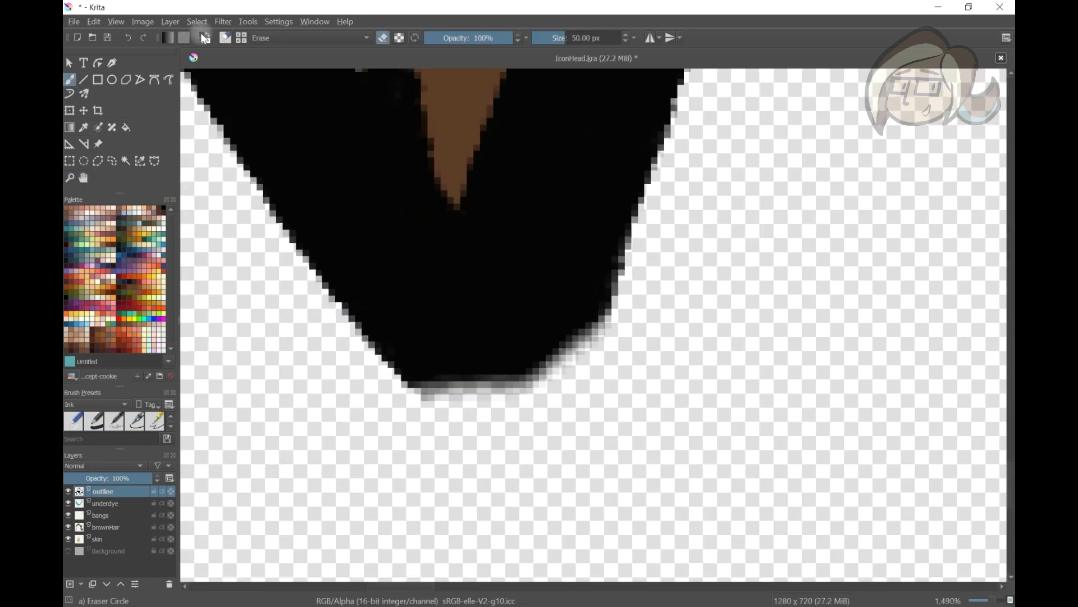
pyautogui.keyDown('ctrl'); pyautogui.click(517, 234); pyautogui.keyUp('ctrl')
pyautogui.press('/')
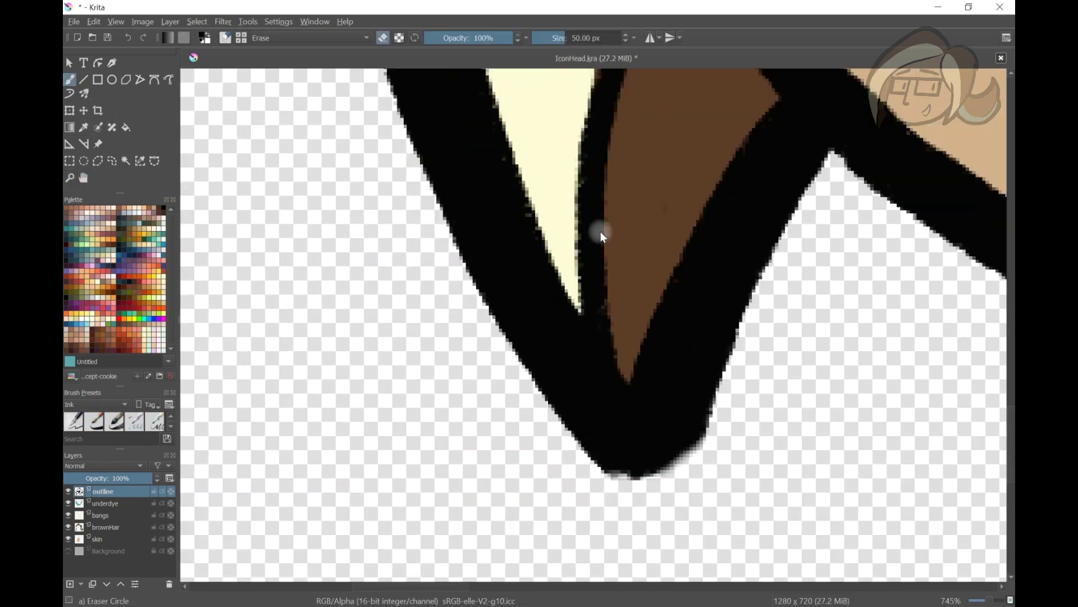
pyautogui.press('/')
pyautogui.hotkey('ctrl', 'z')
pyautogui.hotkey('ctrl', 'z')
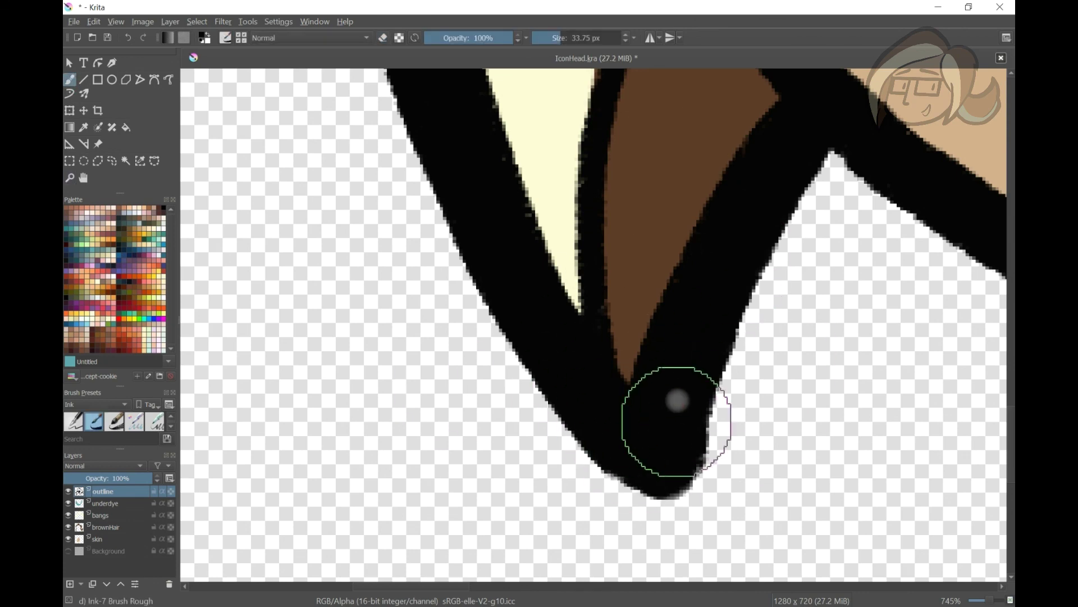